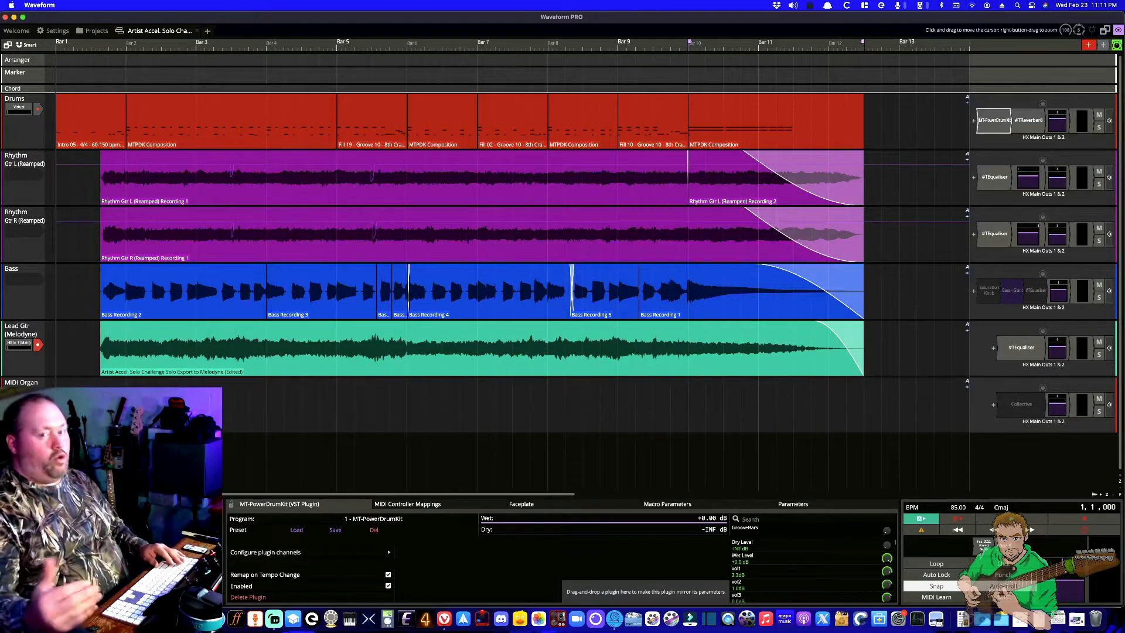
- Play the song from beginning to end, return the playhead to bar 1 and save the project
key(space)
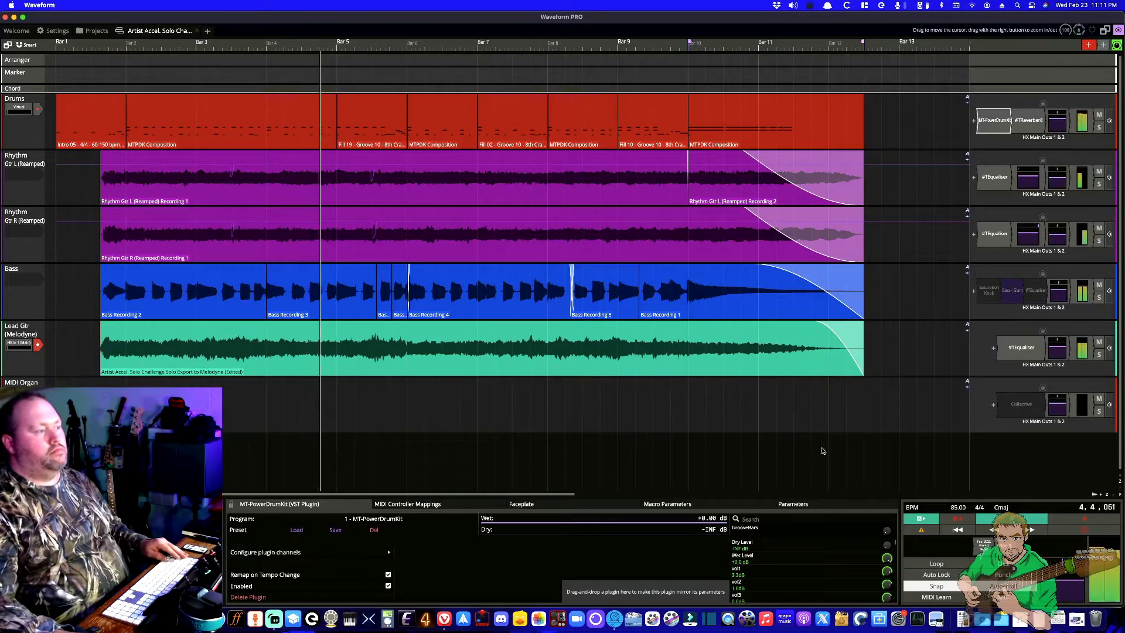
key(super+Tab)
key(super+Tab)
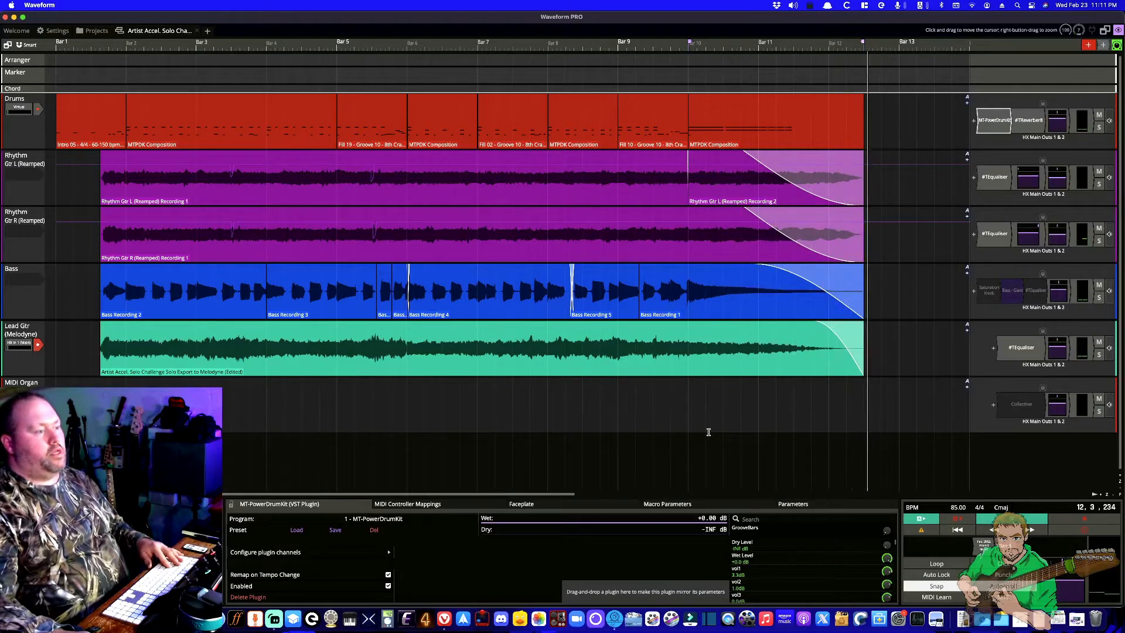
key(space)
key(Home)
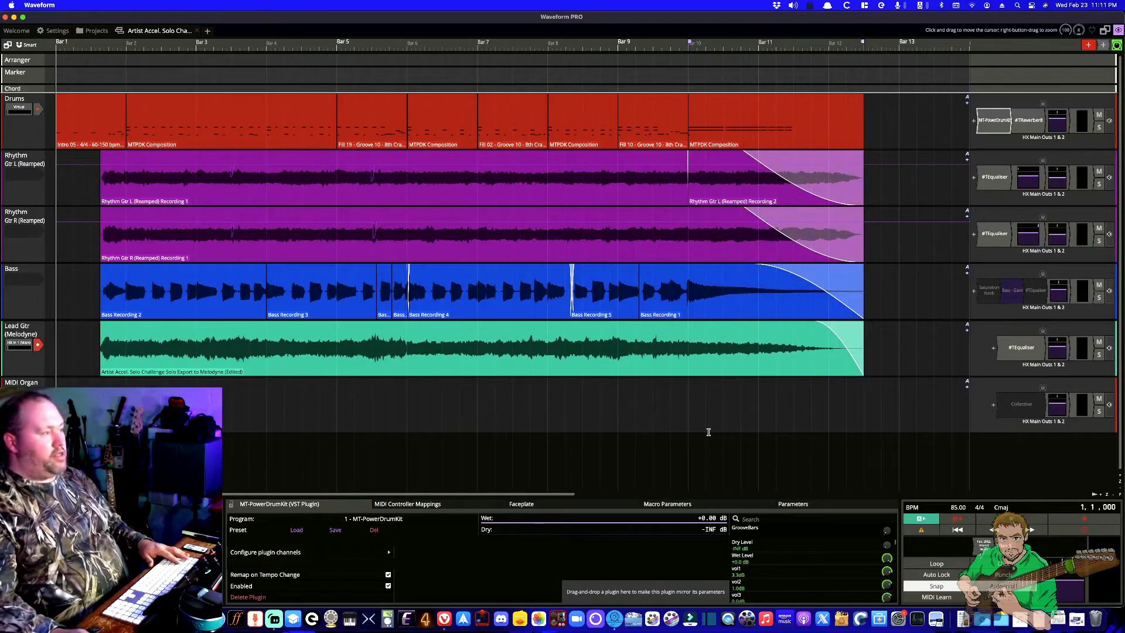
key(super+s)
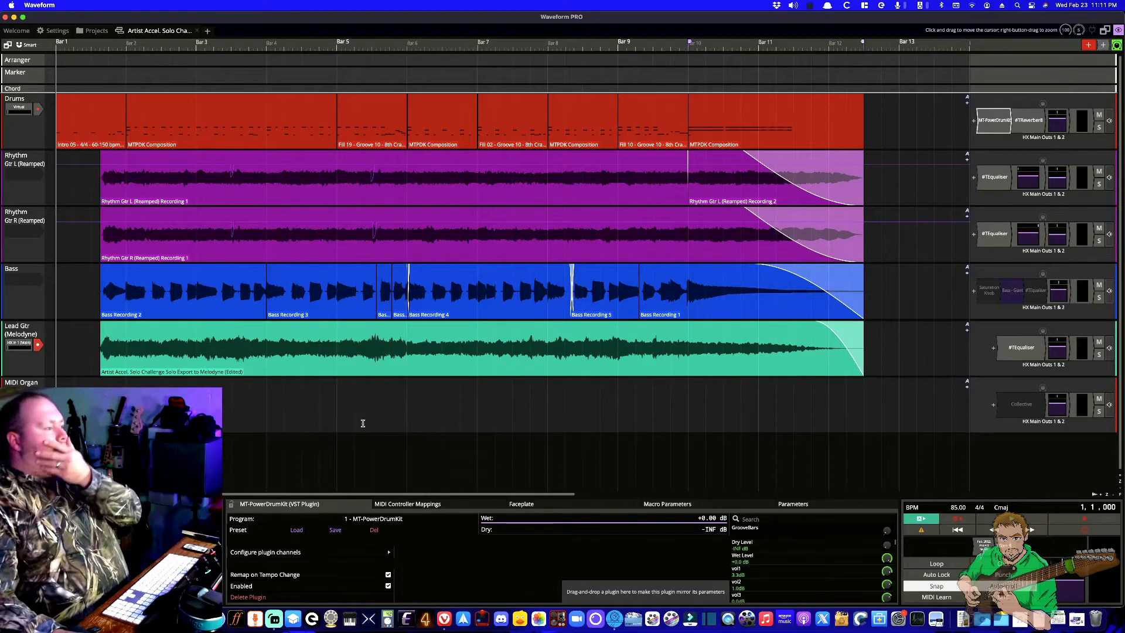
- Set the time-stretch mode of the Lead Gtr (Melodyne) clip to Melodyne and open its notes in the Melodyne editor
click(454, 323)
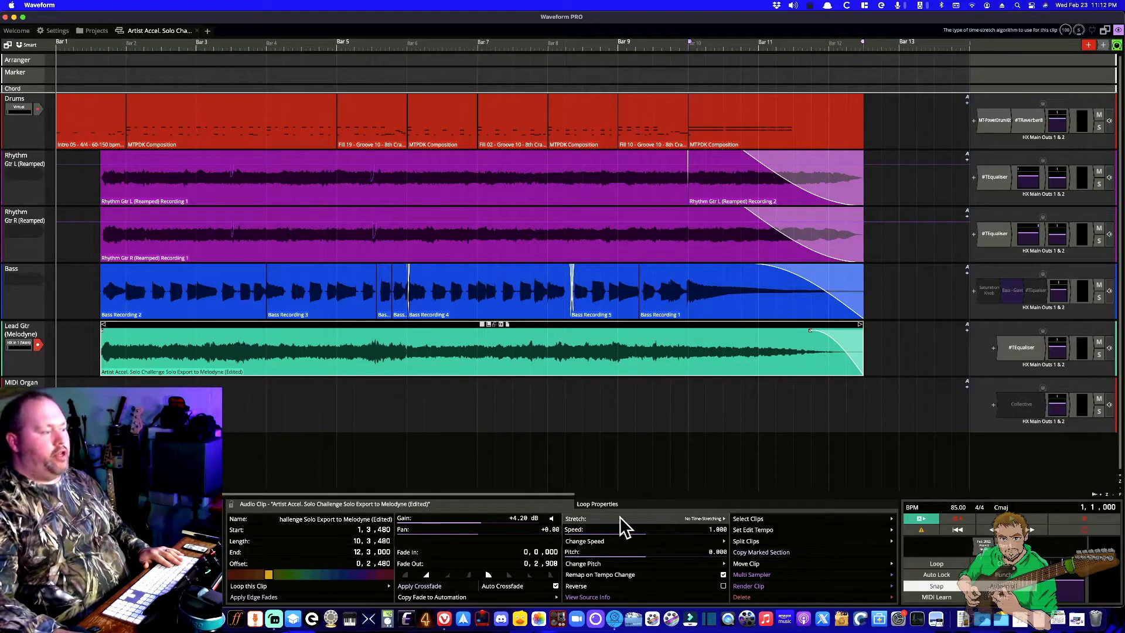
click(14, 511)
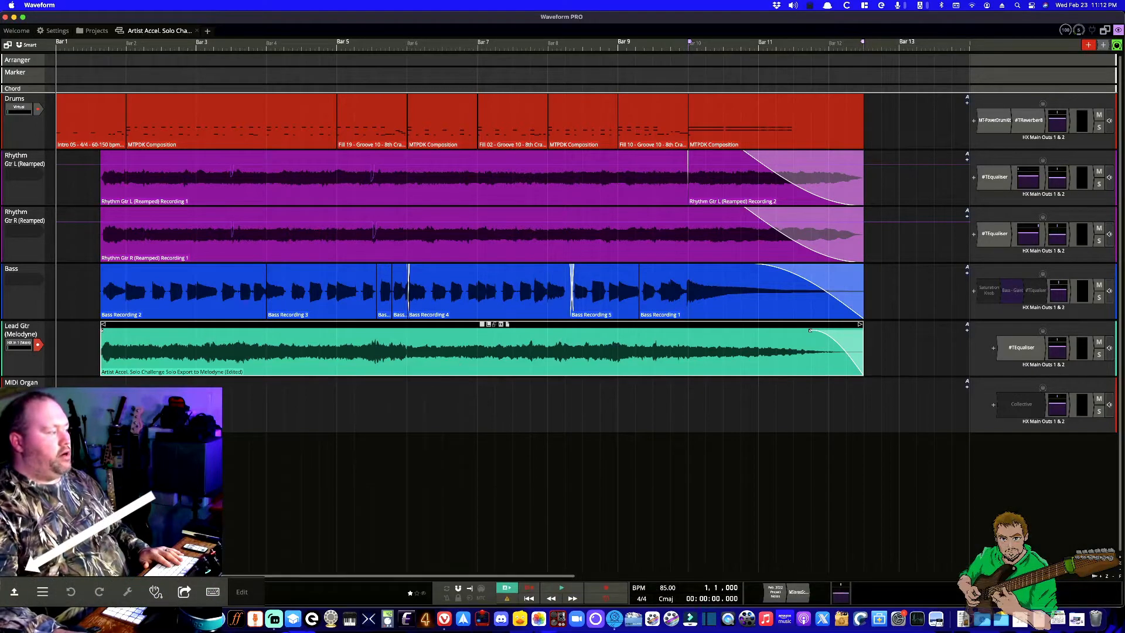
click(14, 591)
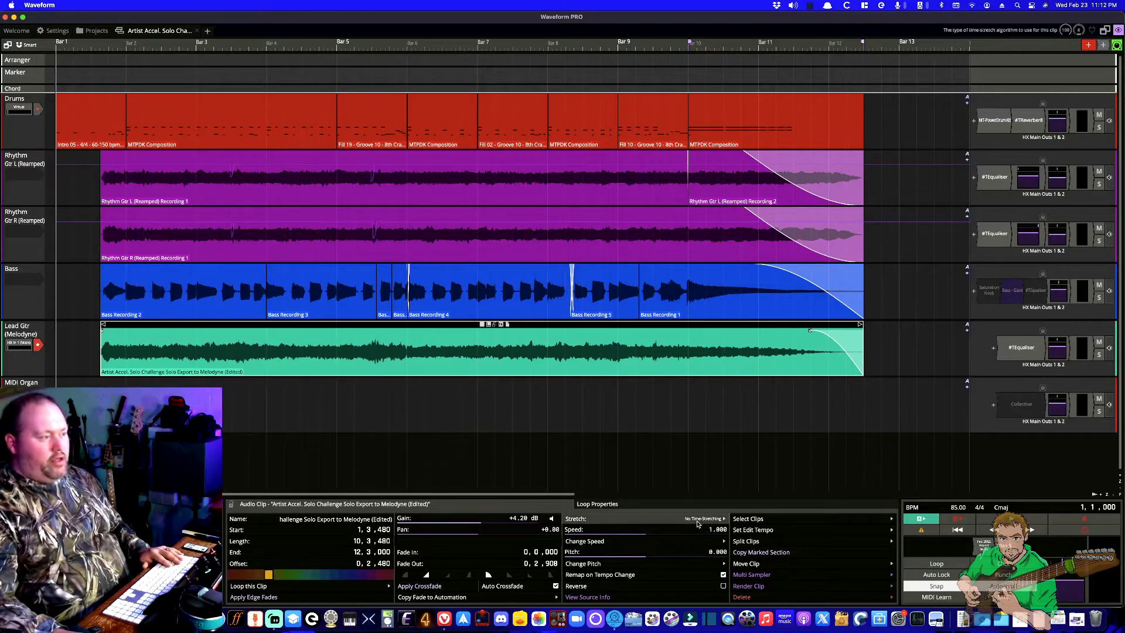
click(655, 521)
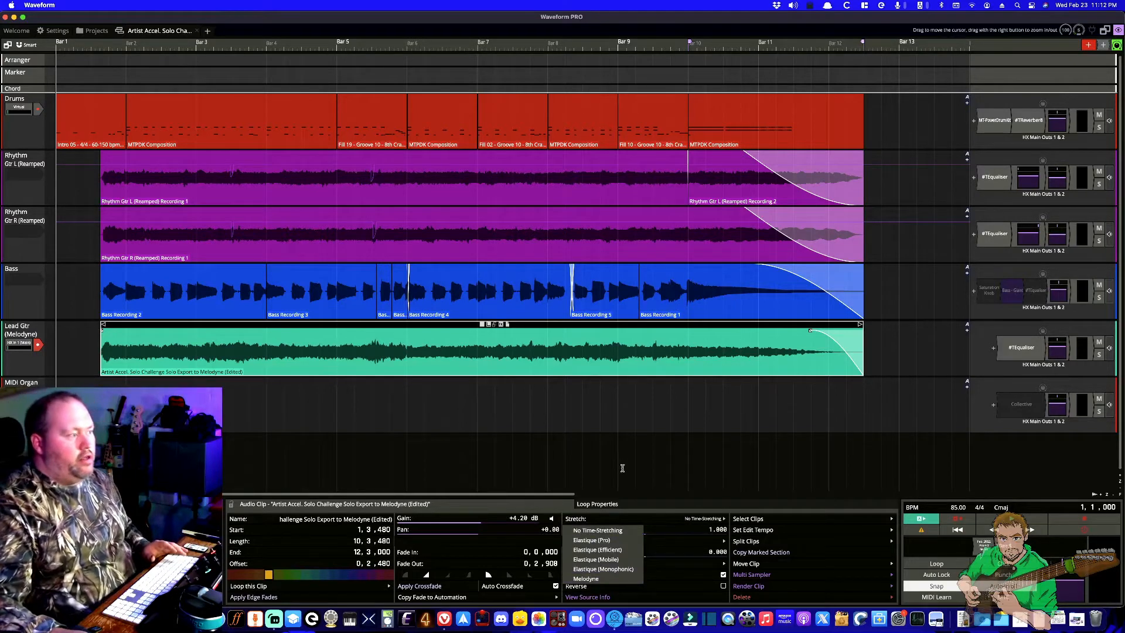
click(595, 579)
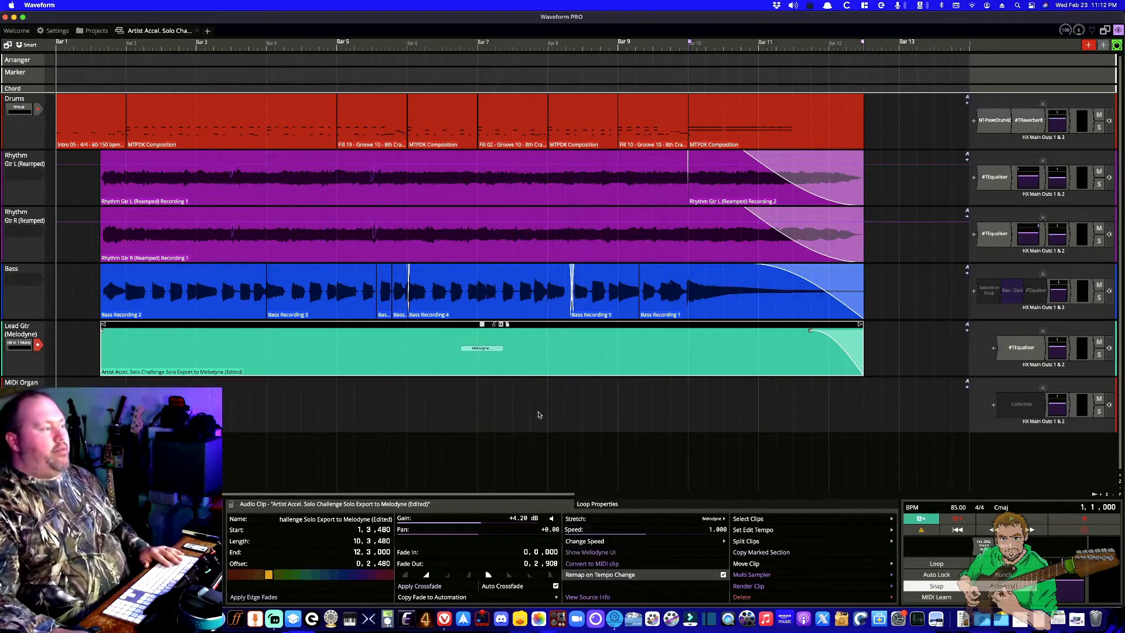
click(486, 350)
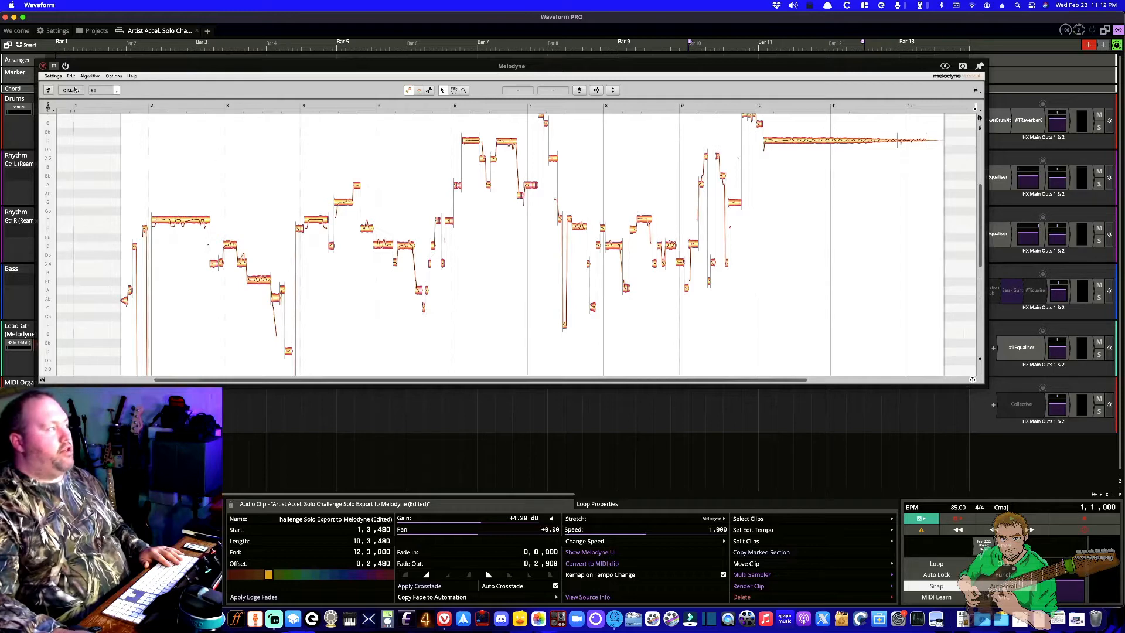
- Close the Melodyne editor and set the lead guitar clip's time-stretch mode to No Time-Stretching
click(42, 66)
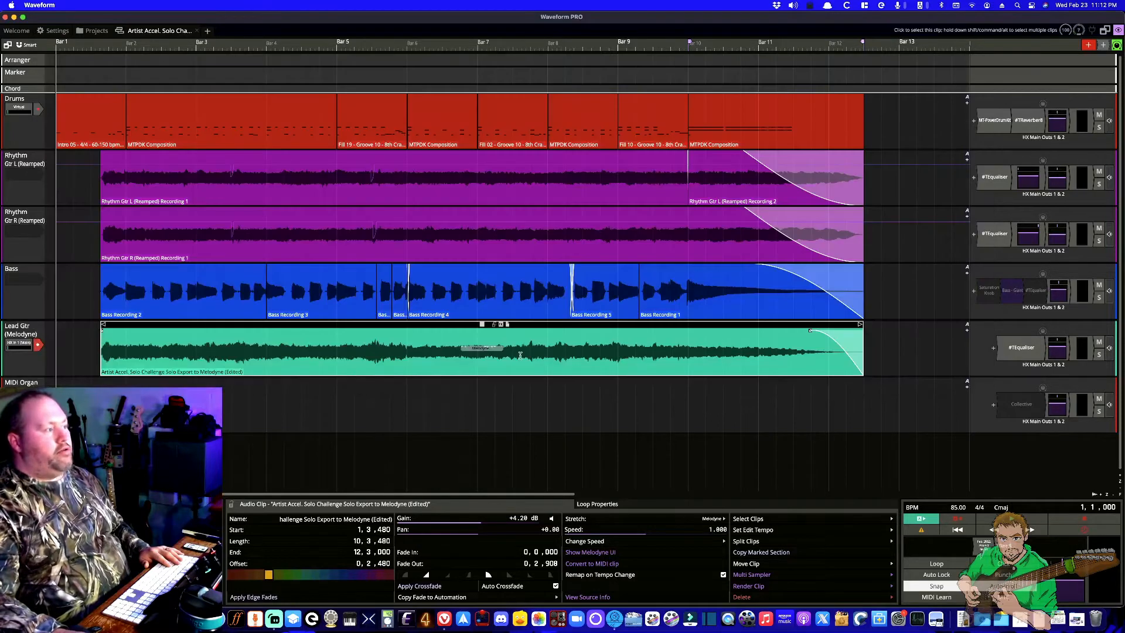
click(576, 519)
click(577, 531)
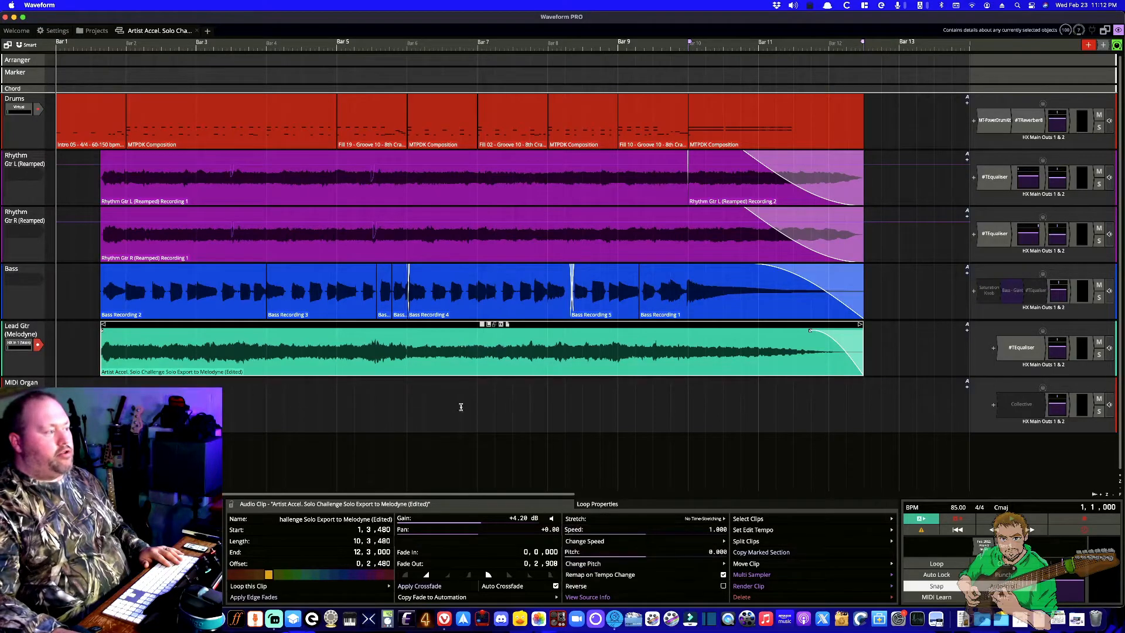
- Show the track list, unhide the Lead Gtr Solo (Orig.) track and select its first clip
key(b)
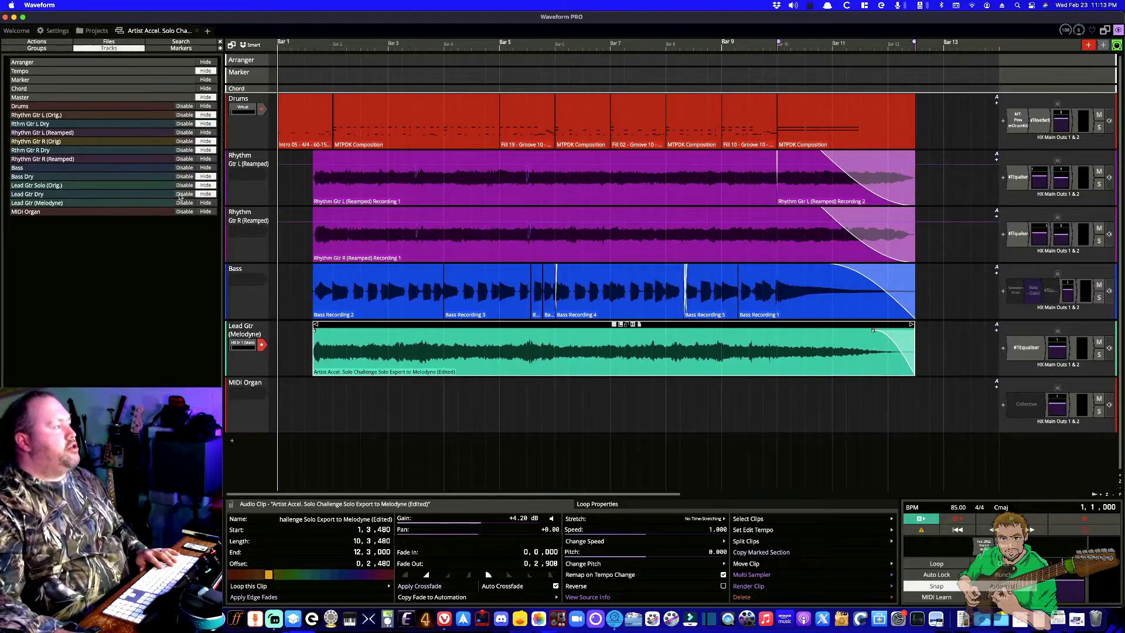
click(210, 186)
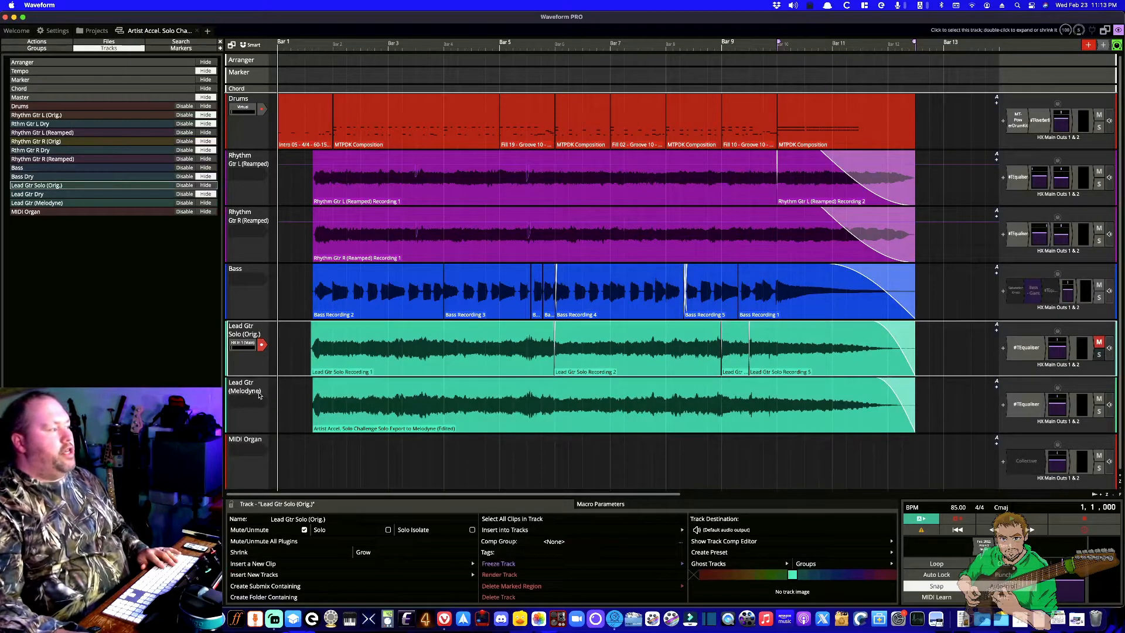
click(455, 348)
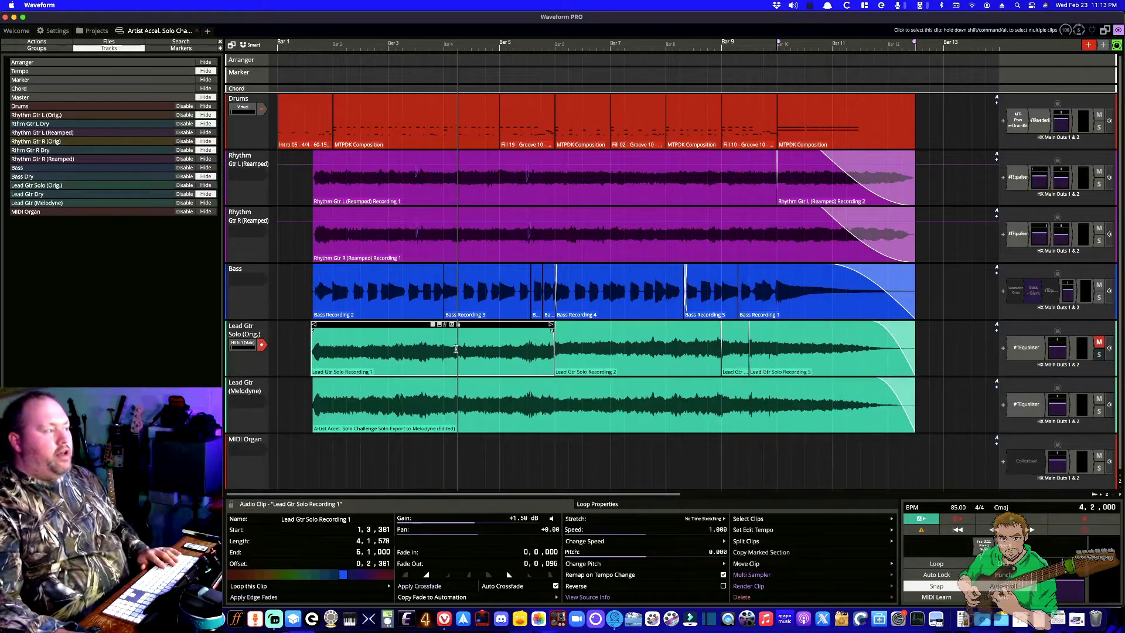
- Set the stretch mode of the clip Lead Gtr Solo Recording 1 to Melodyne and open it in the Melodyne editor
click(602, 521)
click(609, 578)
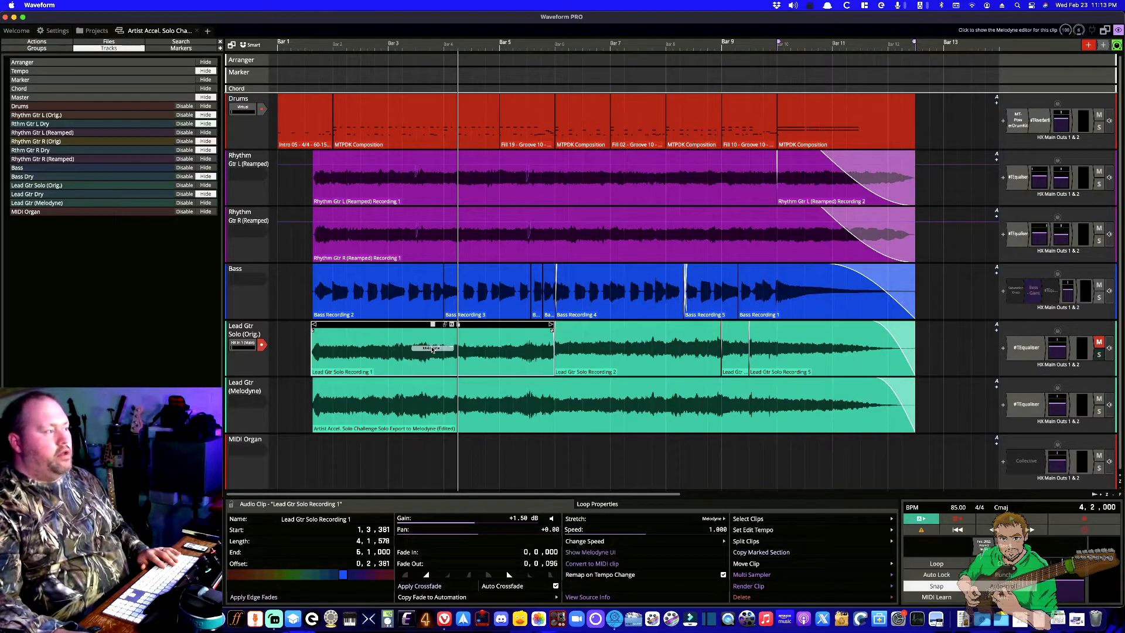
click(432, 348)
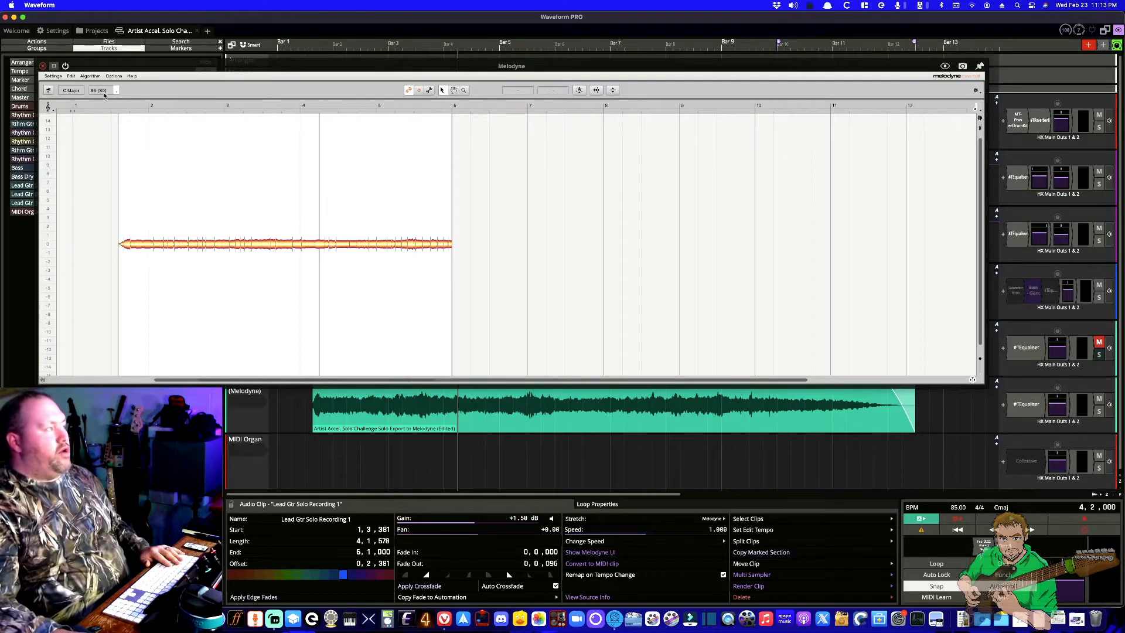
- Set the Lead Gtr Solo Recording 1 clip back to No Time-Stretching and hide the Lead Gtr Solo (Orig.) track
click(42, 66)
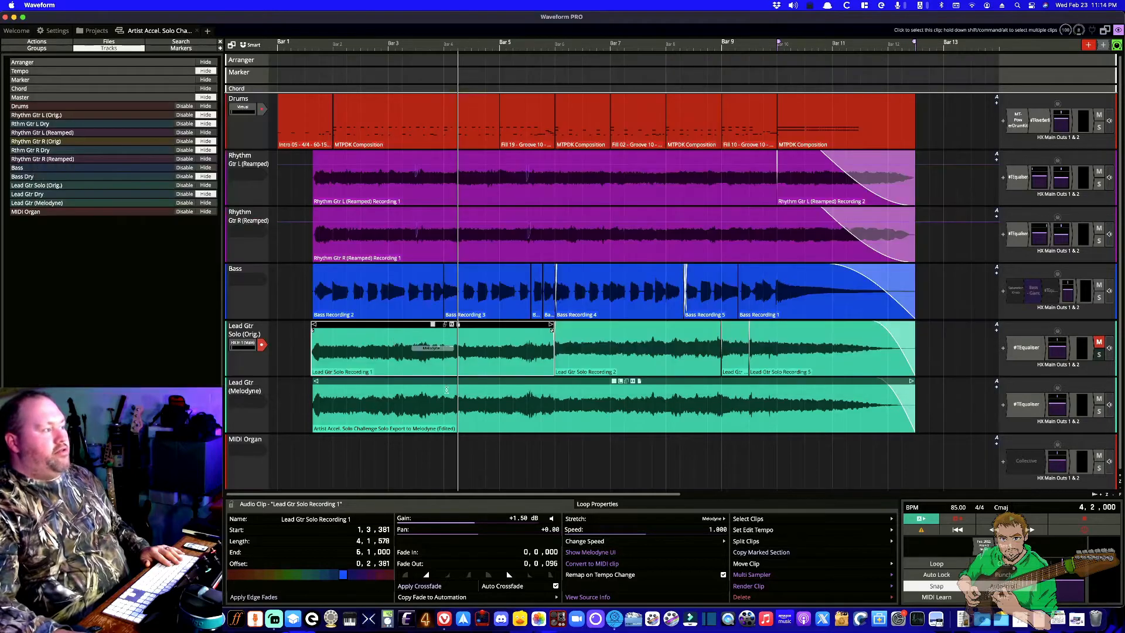
click(609, 520)
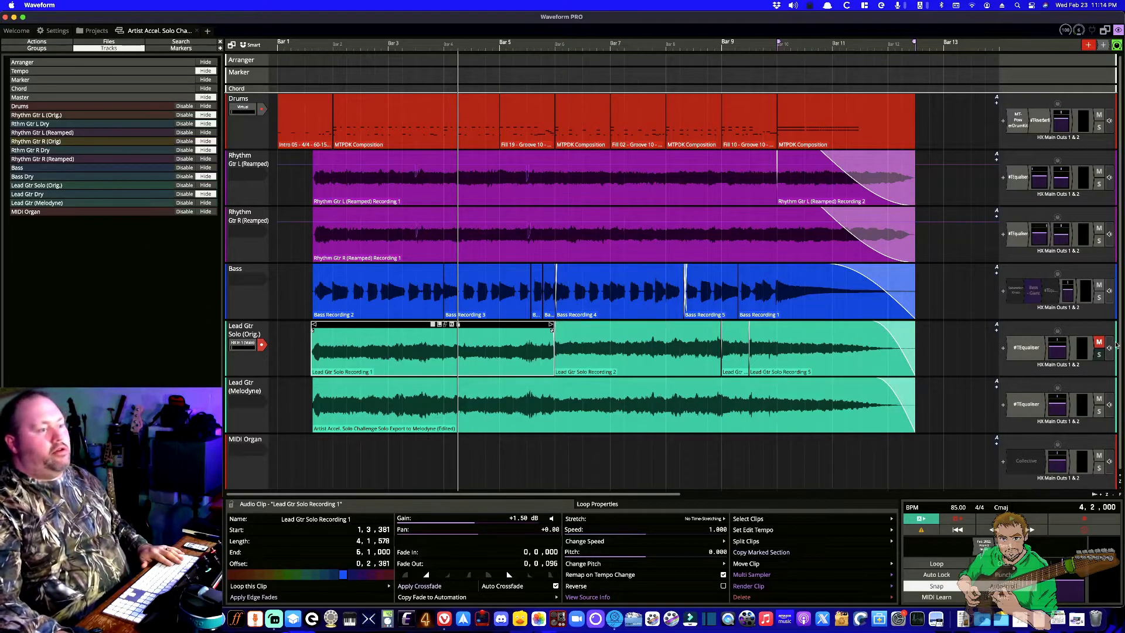
click(205, 185)
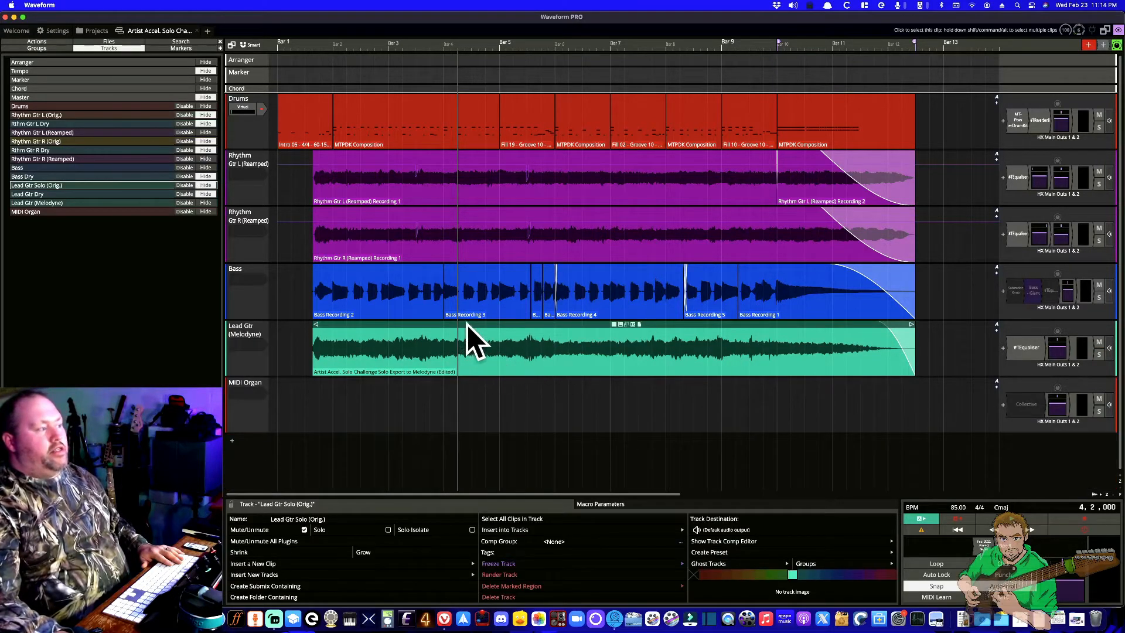
- Switch the Lead Gtr (Melodyne) clip's stretch mode to Melodyne again, close the editor and restore No Time-Stretching
click(499, 330)
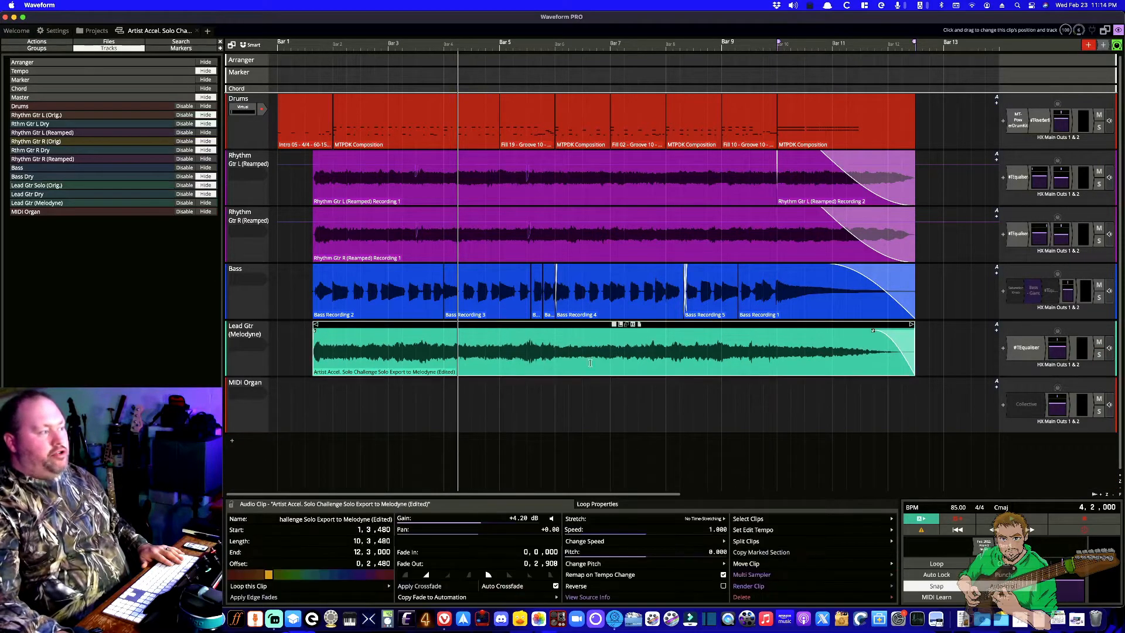
click(687, 522)
click(621, 578)
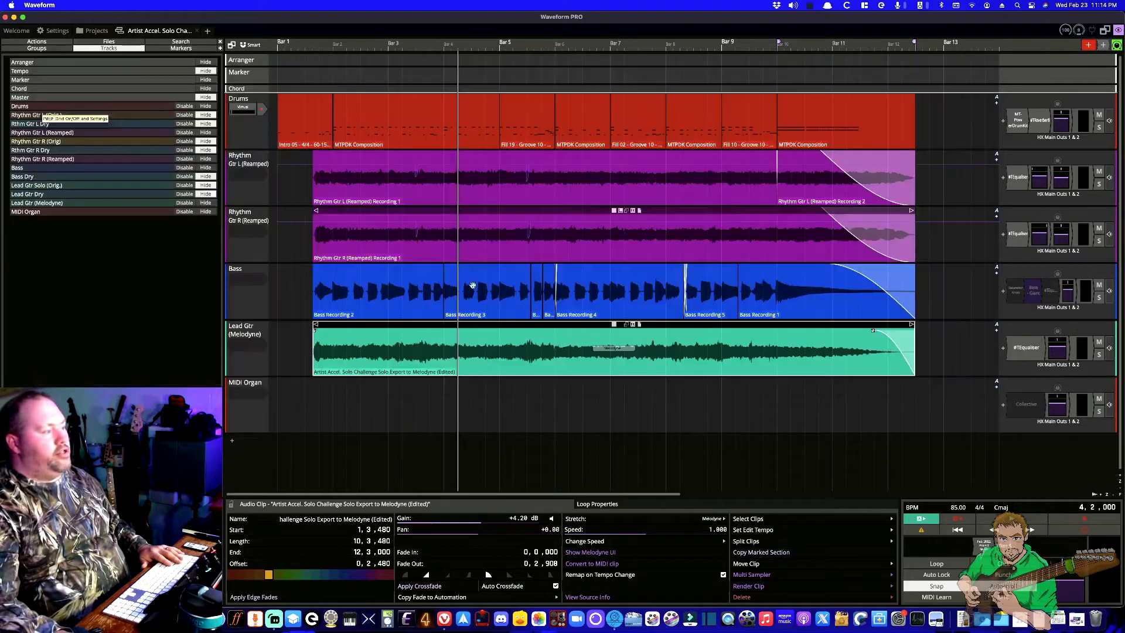
click(42, 66)
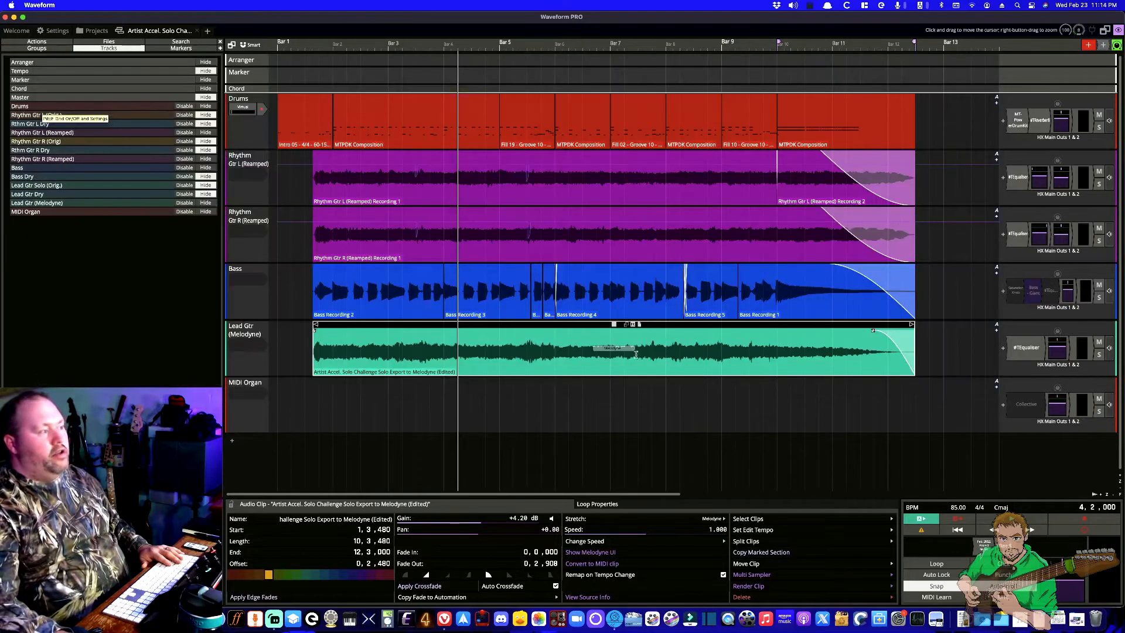
click(639, 518)
click(630, 519)
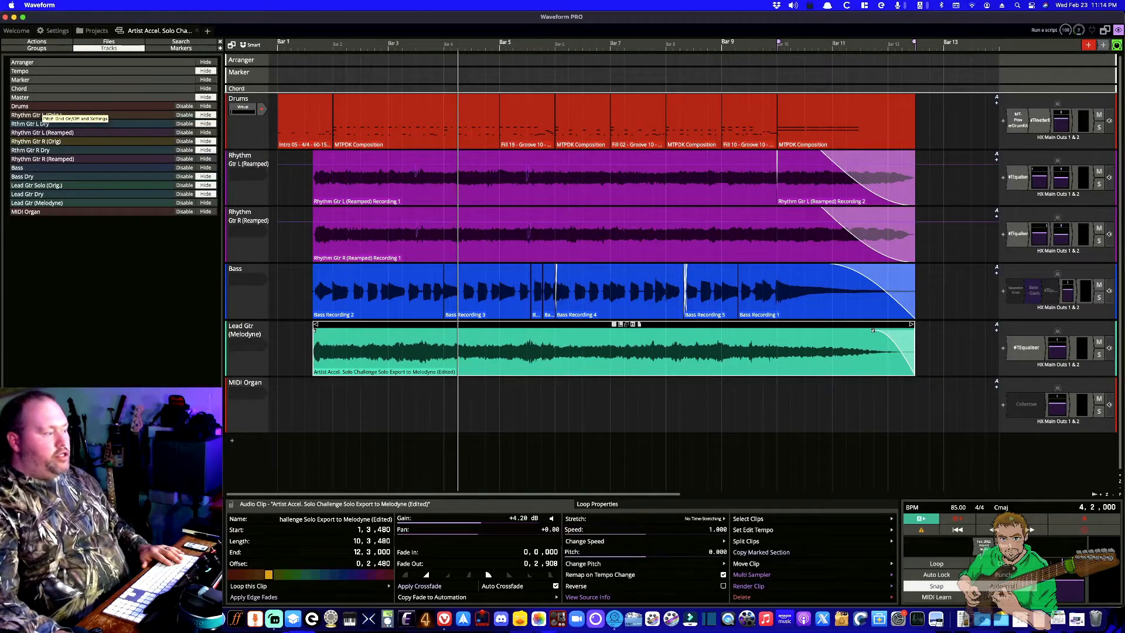
- Switch to Finder and open "Artist Accel. Solo Challenge Solo Export to Melodyne (Edited).mpd" from the Rendered folder in Melodyne
click(30, 619)
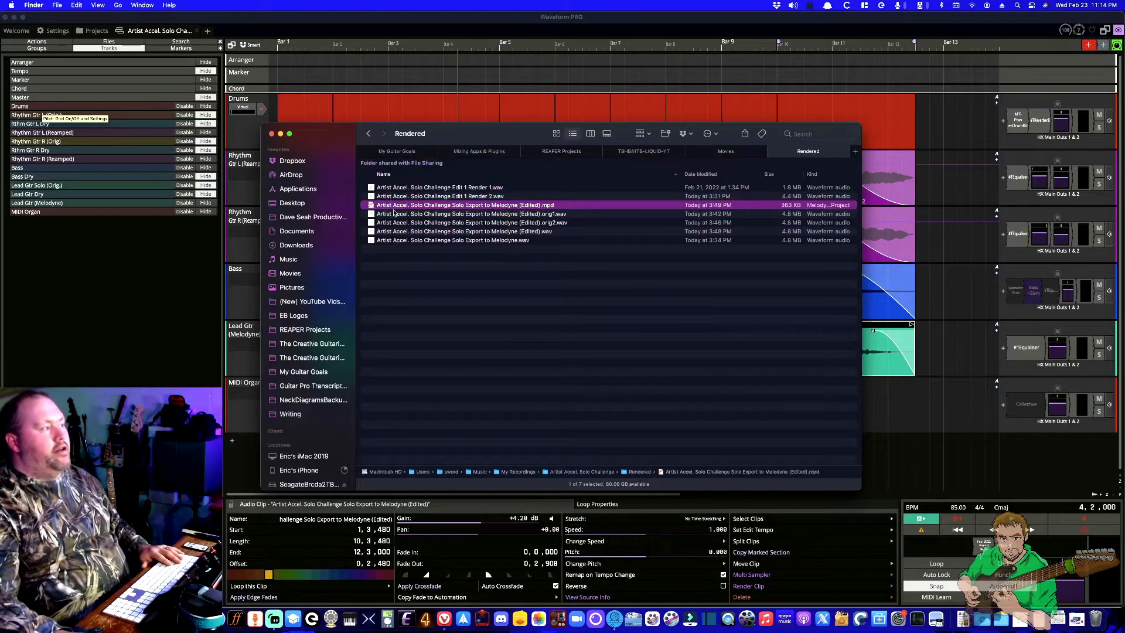
click(523, 205)
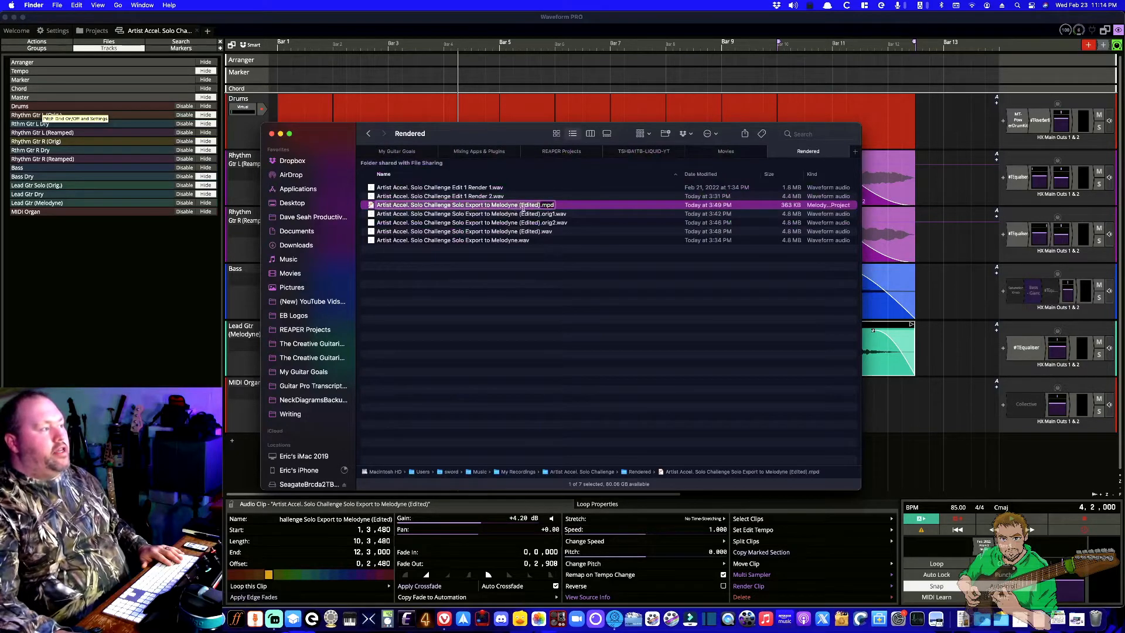
click(502, 224)
click(490, 205)
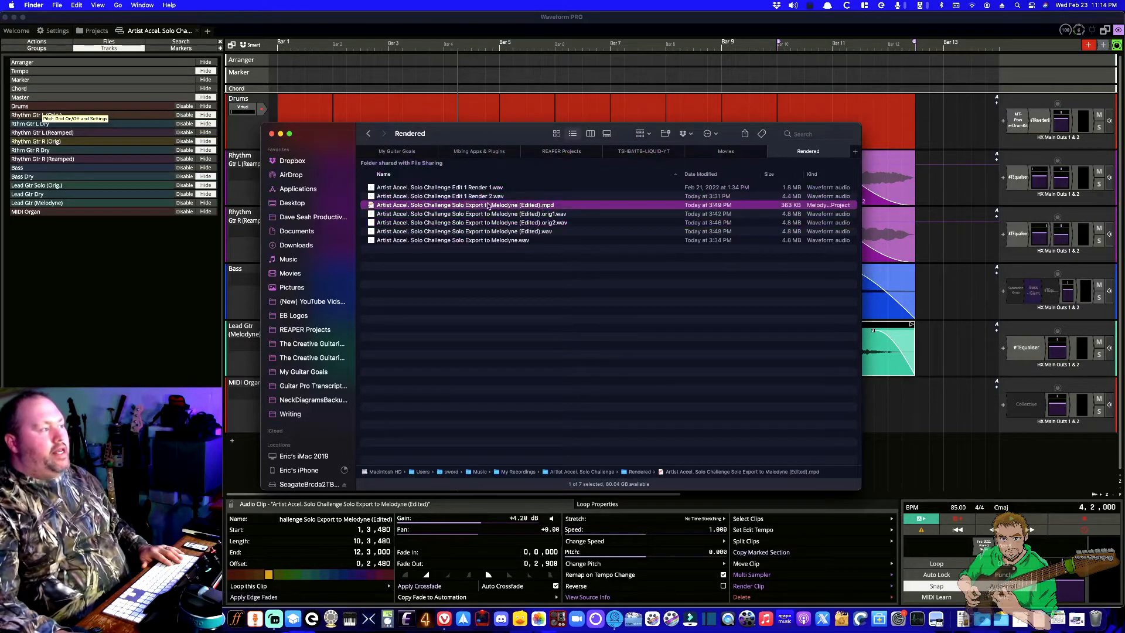
double_click(496, 207)
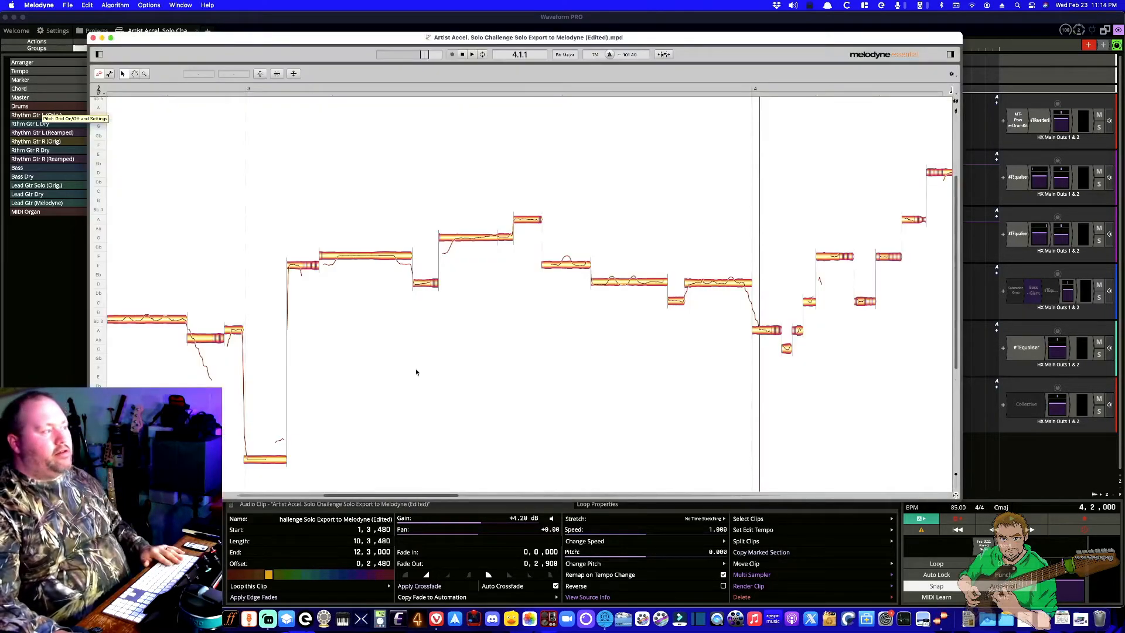
- Play the edited lead guitar notes from the start of the solo in Melodyne and close the project window
scroll(545, 363, left, 10)
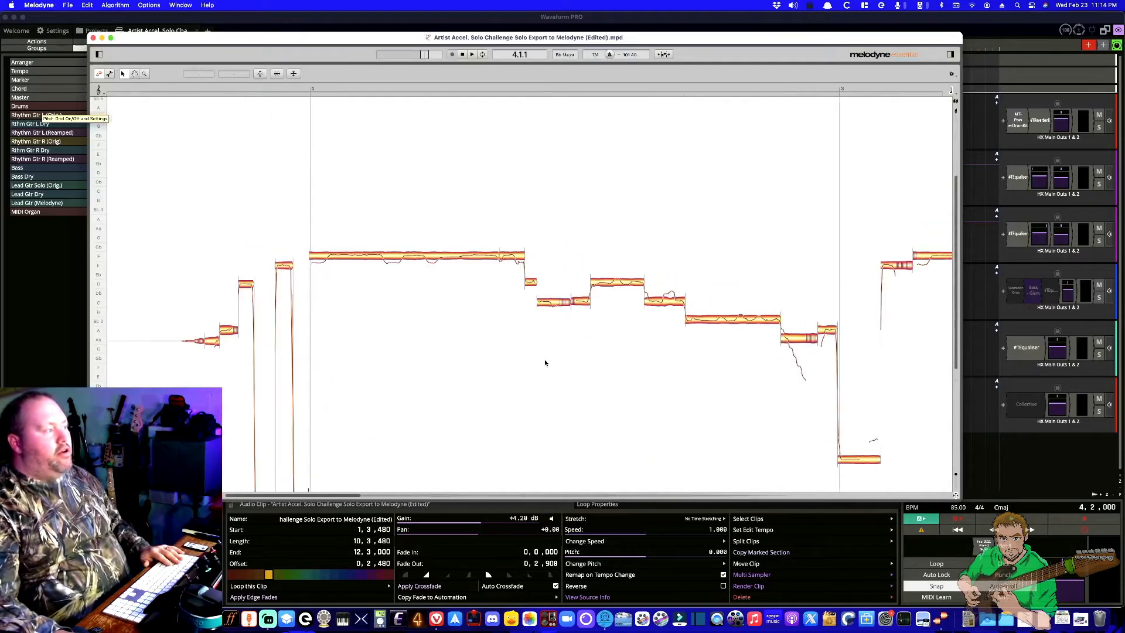
scroll(543, 359, right, 5)
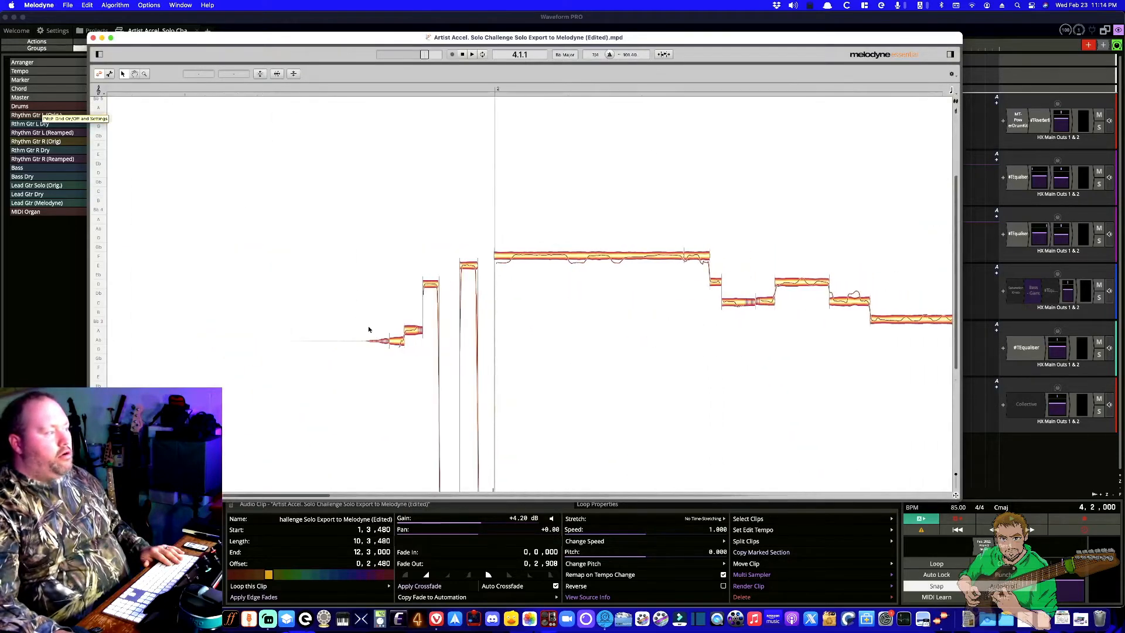
double_click(251, 303)
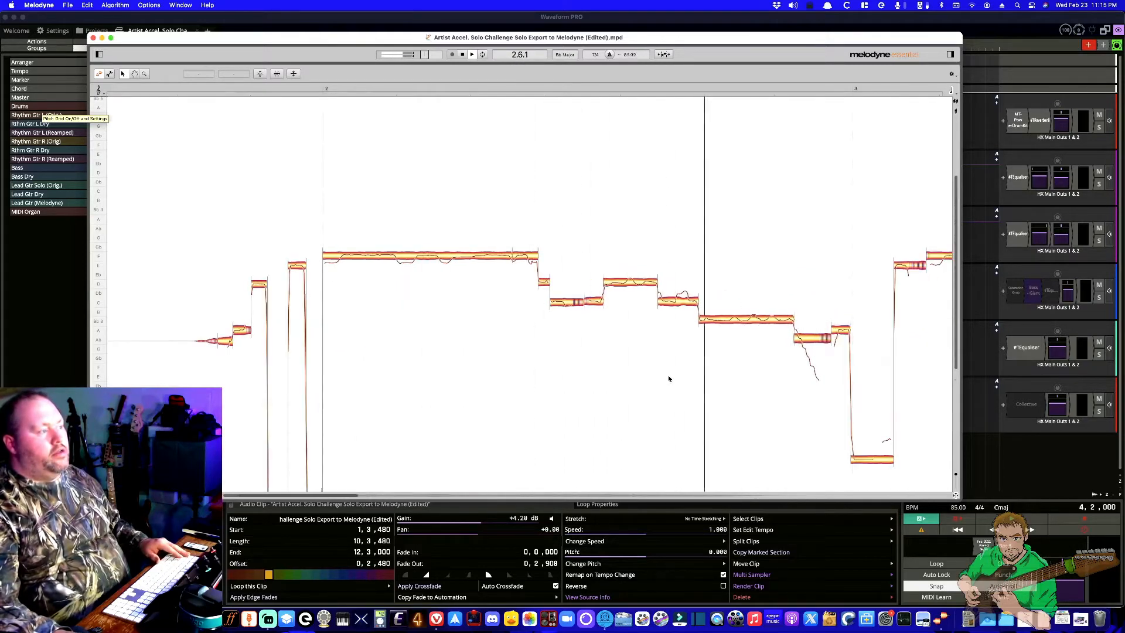
click(93, 38)
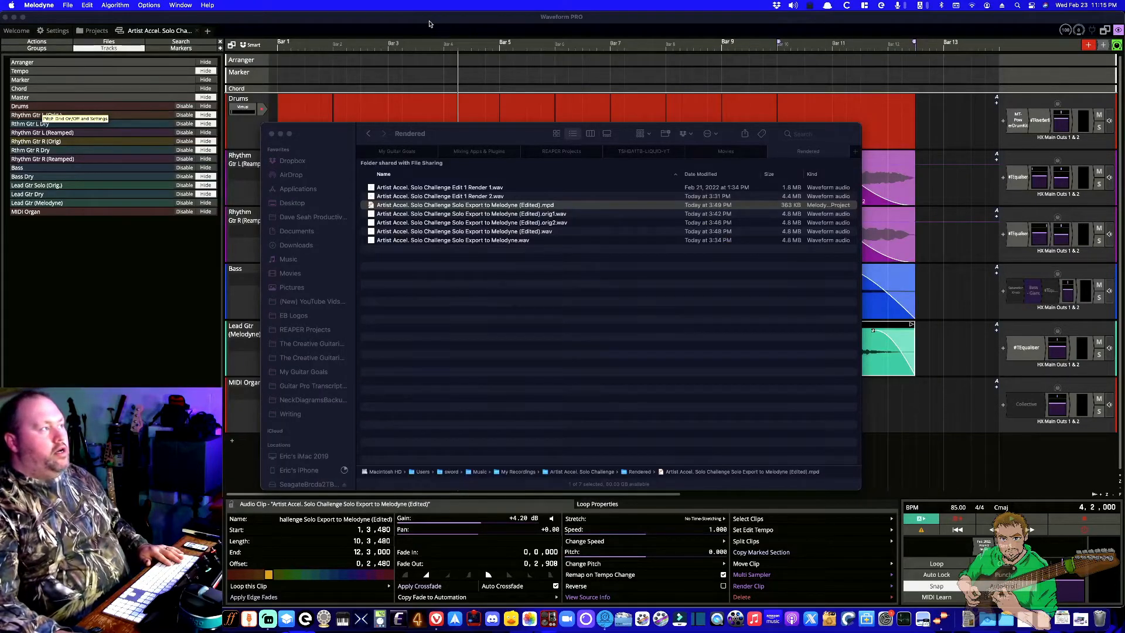
- Compare the "Export to Melodyne (Edited).wav" and "Export to Melodyne.wav" renders in the Rendered folder
click(516, 234)
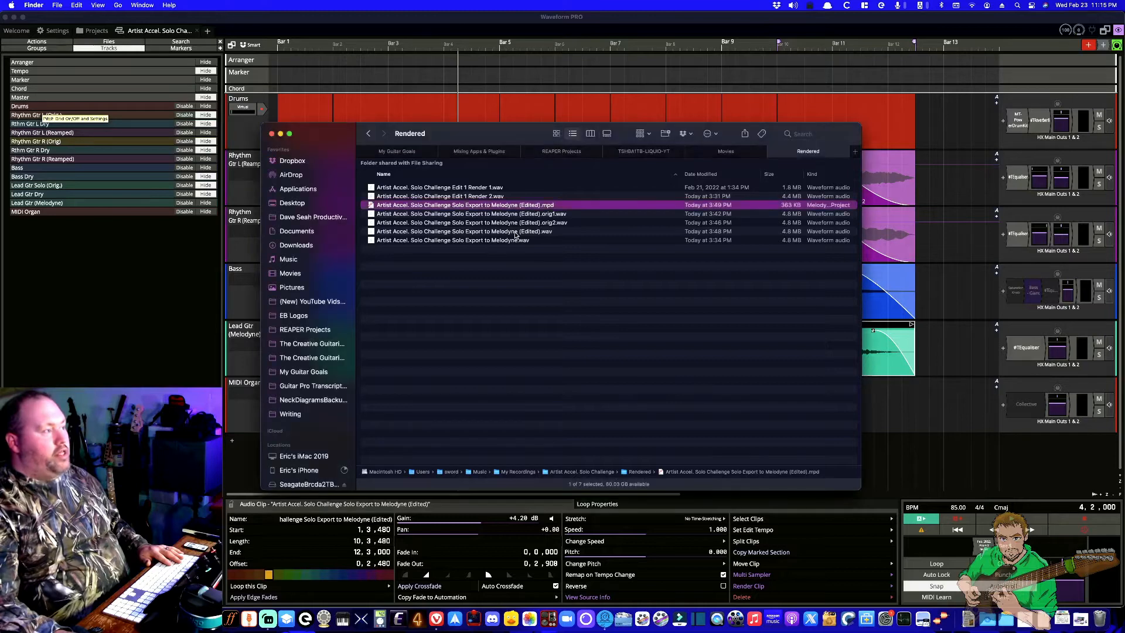
click(514, 233)
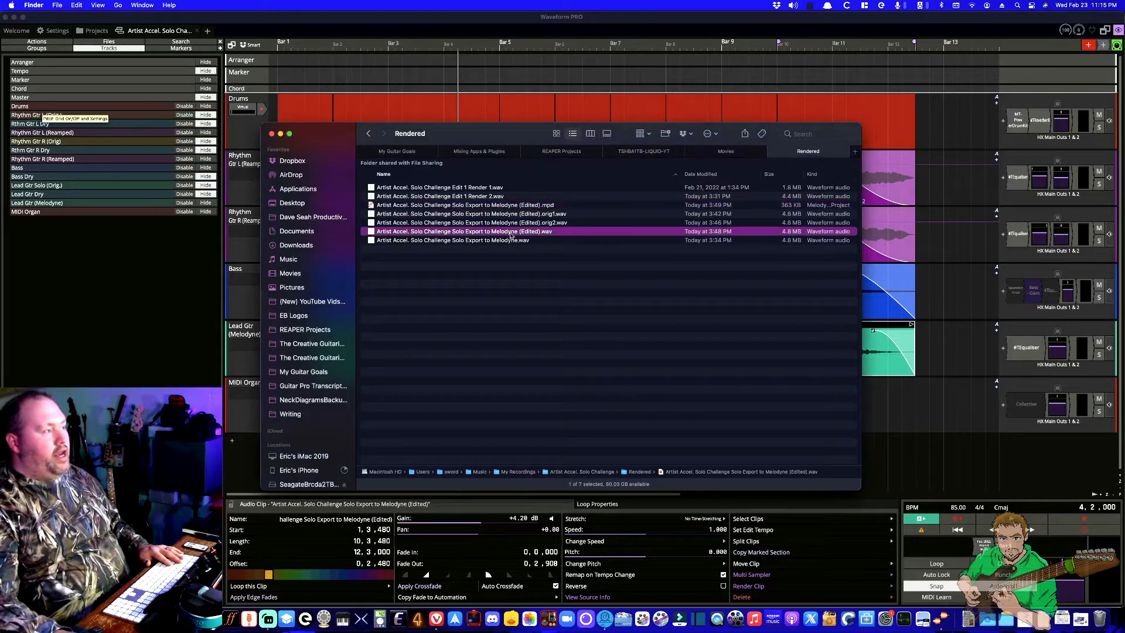
click(506, 242)
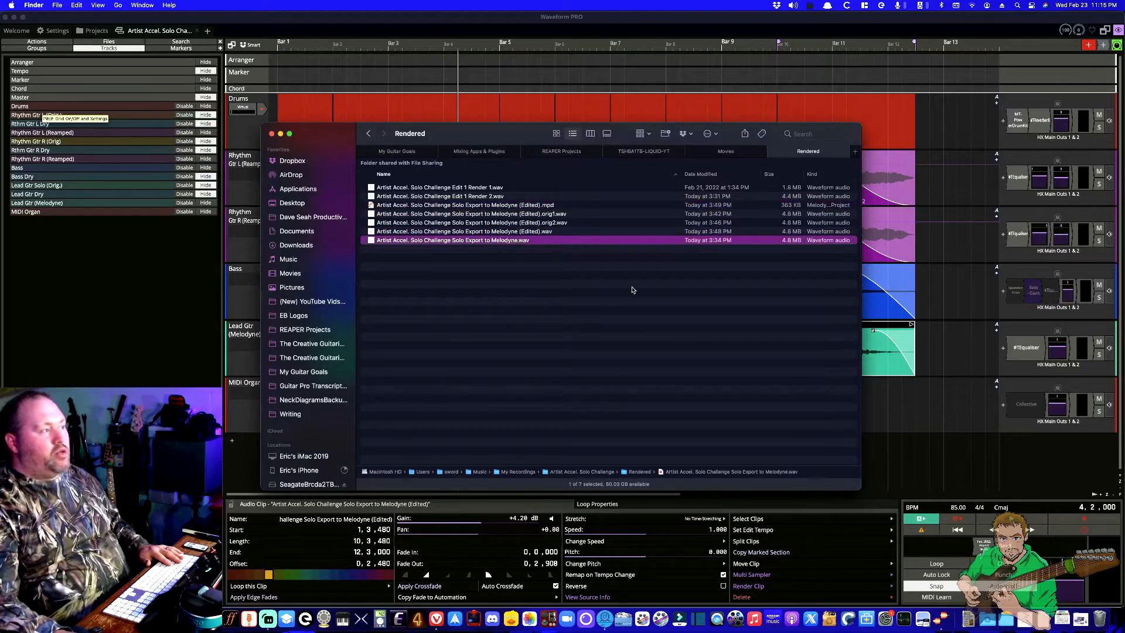
click(944, 361)
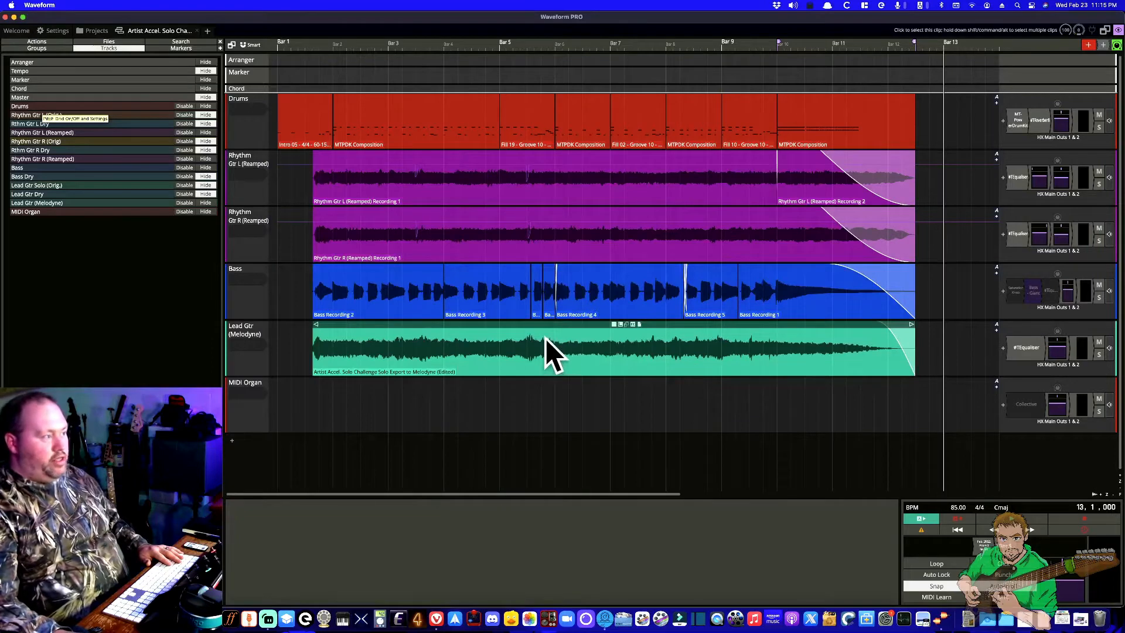
click(443, 324)
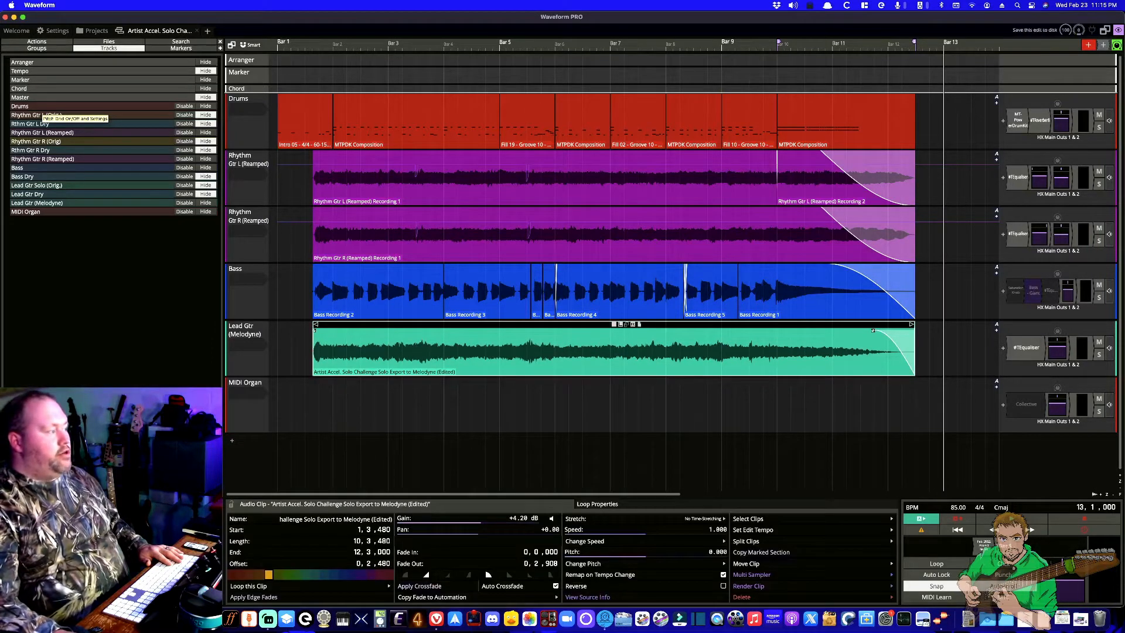
click(54, 530)
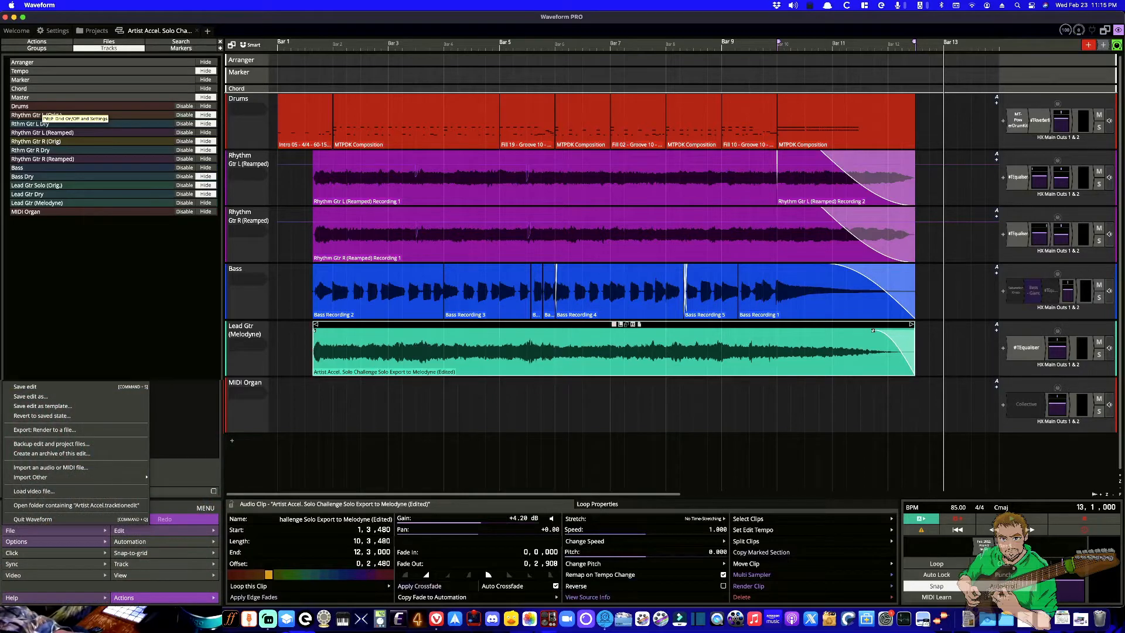
click(44, 430)
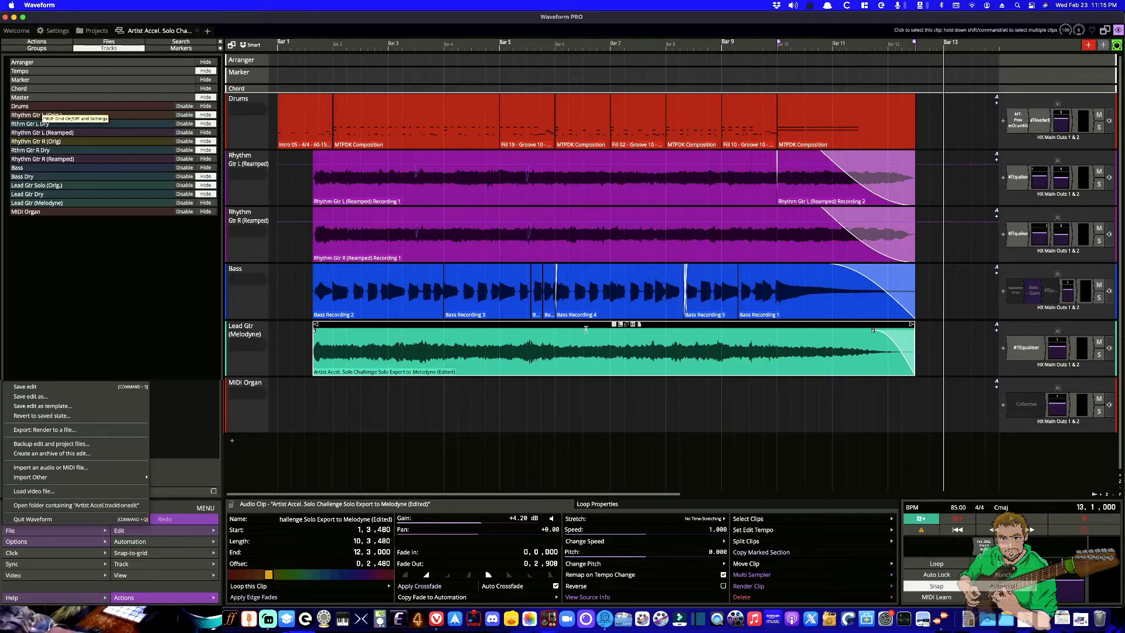
click(265, 361)
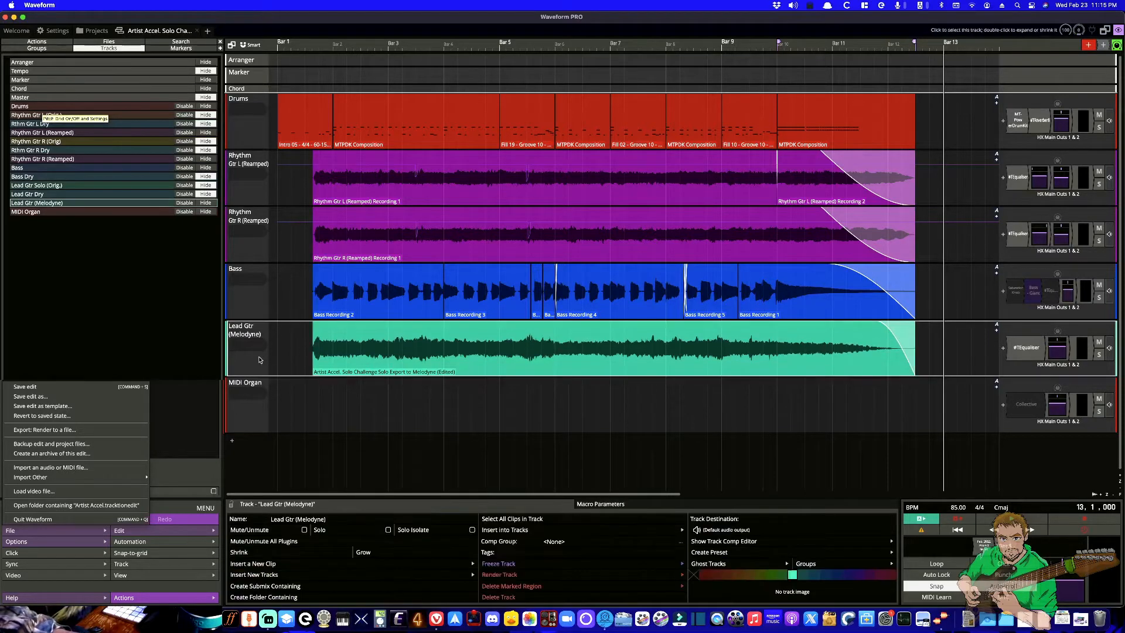
click(45, 429)
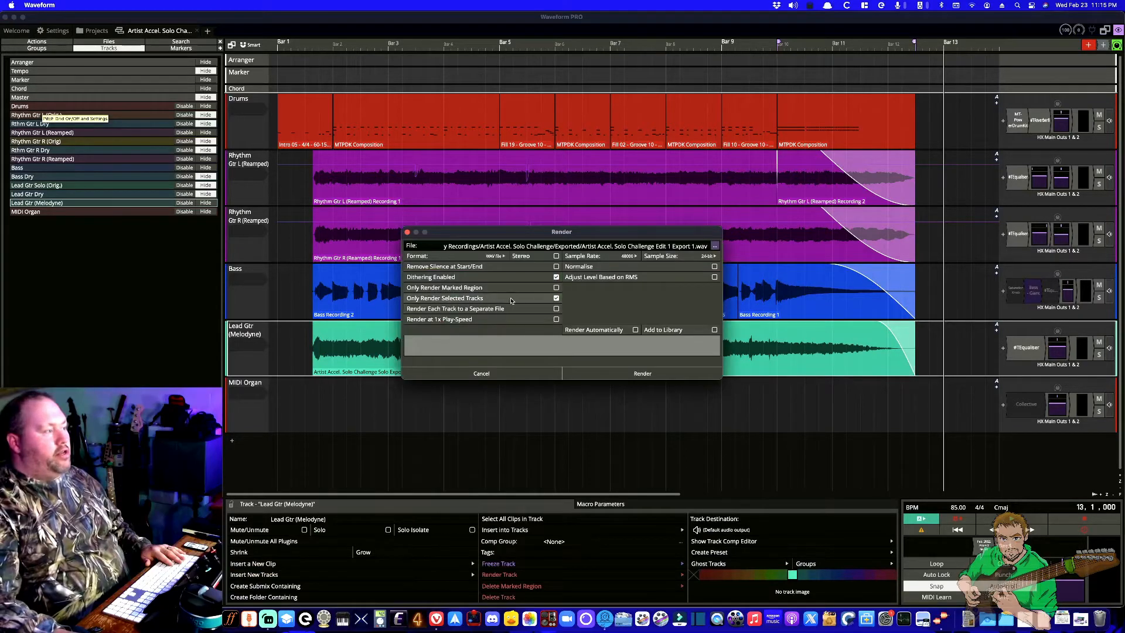
click(482, 371)
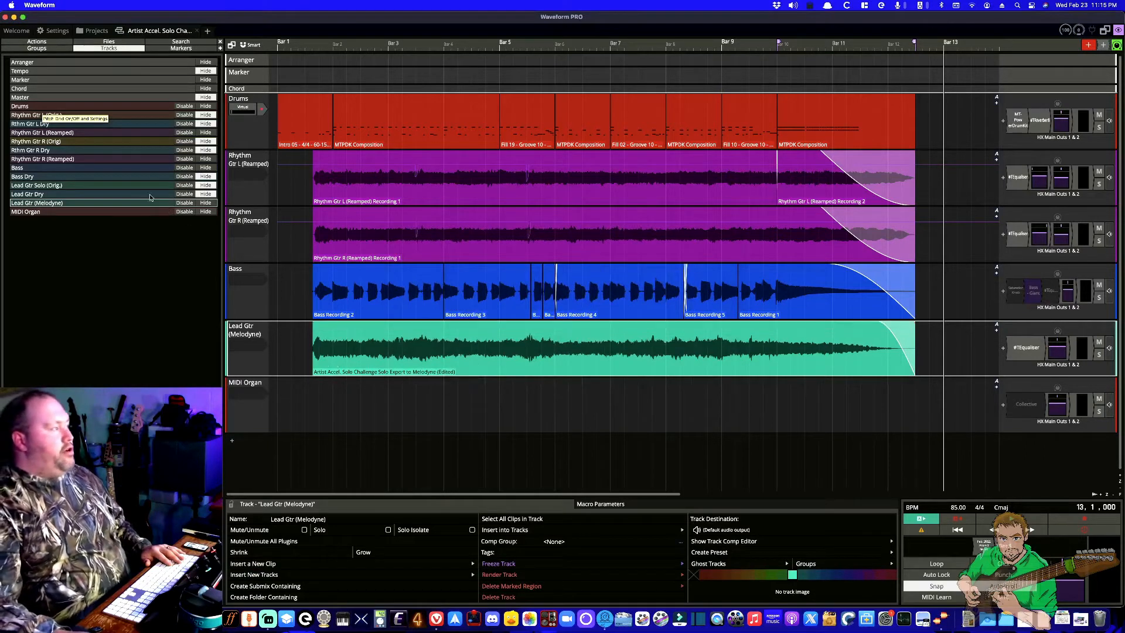
- Unhide the Lead Gtr Dry track in the arrangement and select the whole track
click(205, 202)
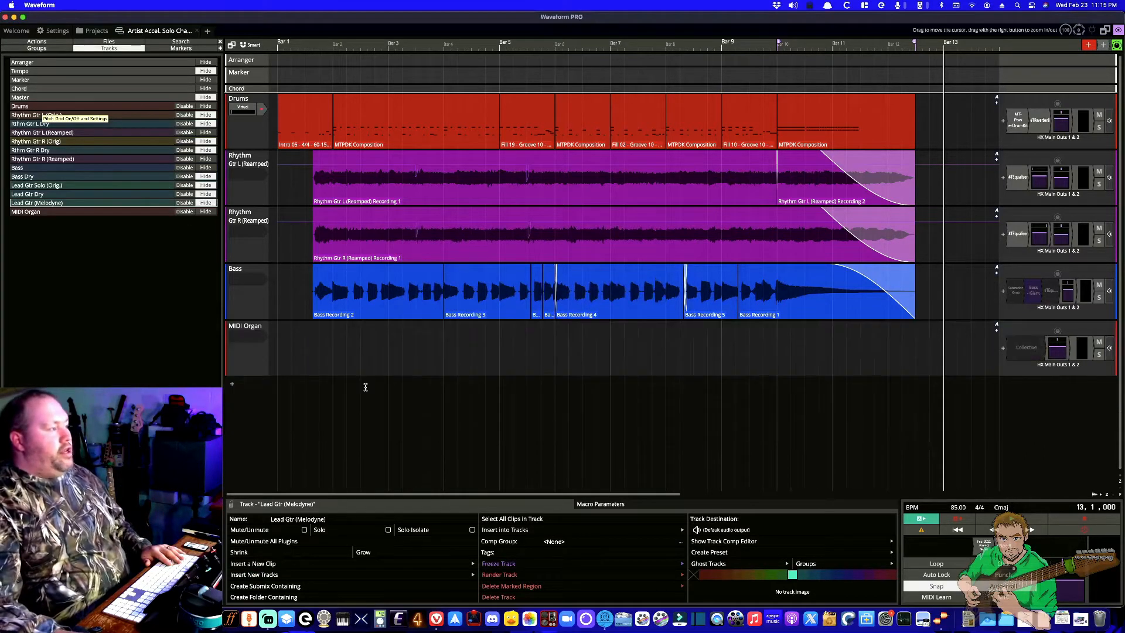
click(205, 202)
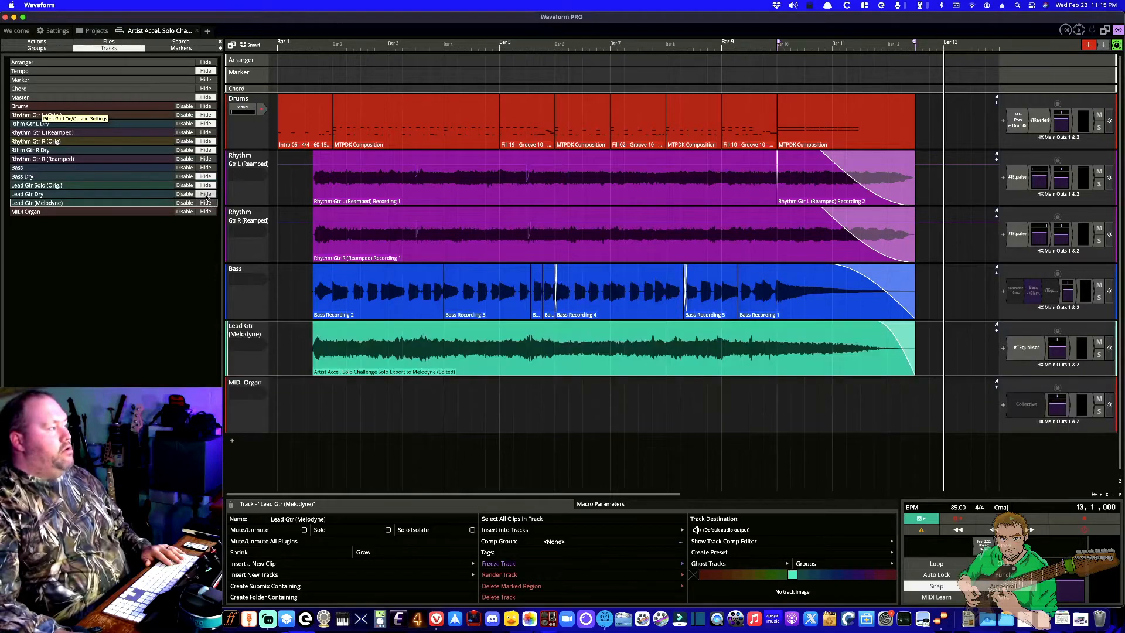
click(205, 194)
click(314, 326)
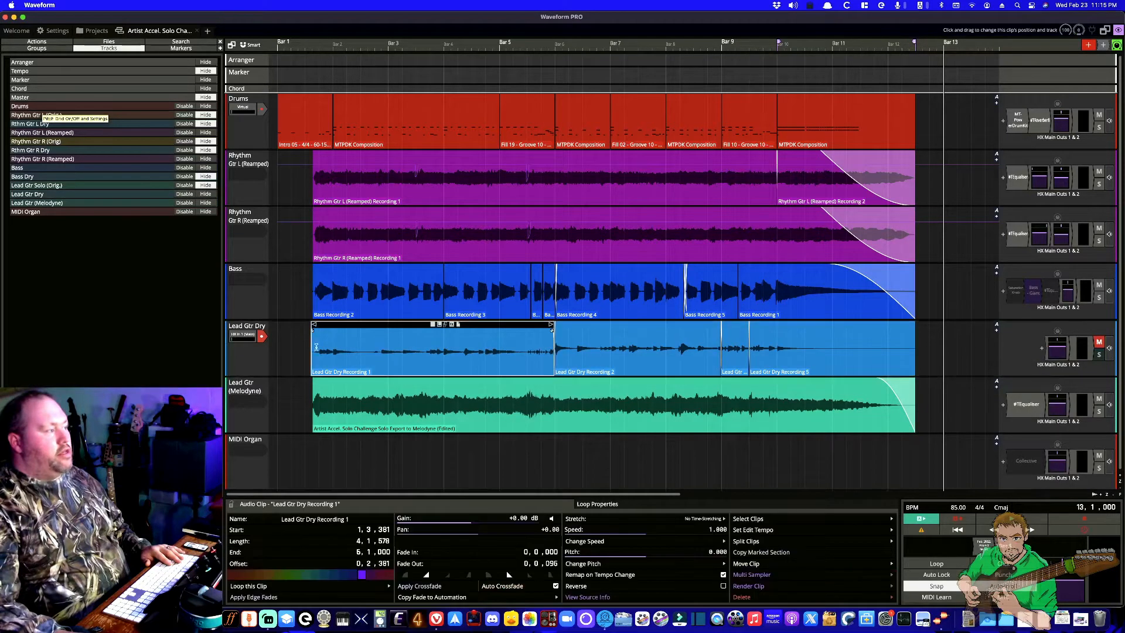
click(257, 365)
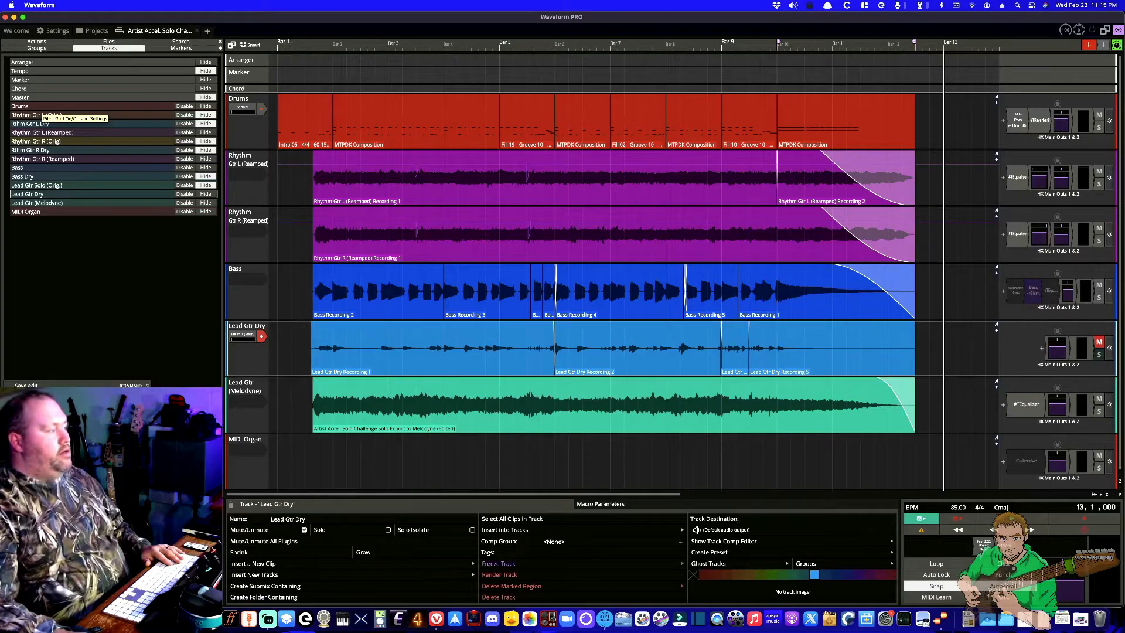
- Set up a WAV render of only the selected track, replacing "Edit 1 Export 1" in the file name with "Lead Gtr Dry"
key(super+r)
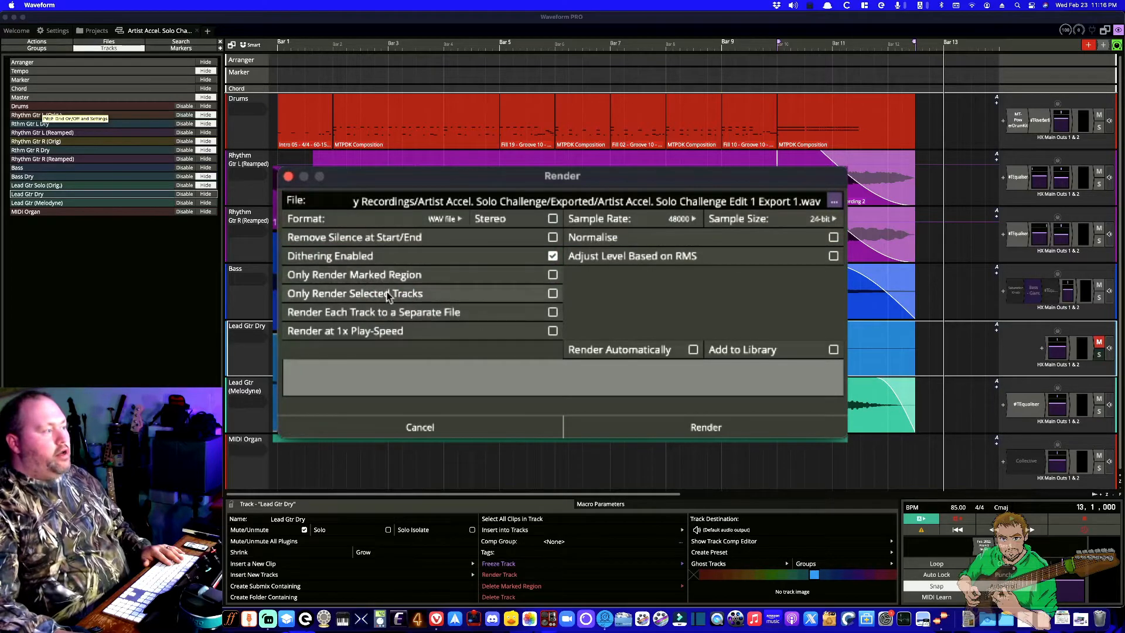
click(552, 293)
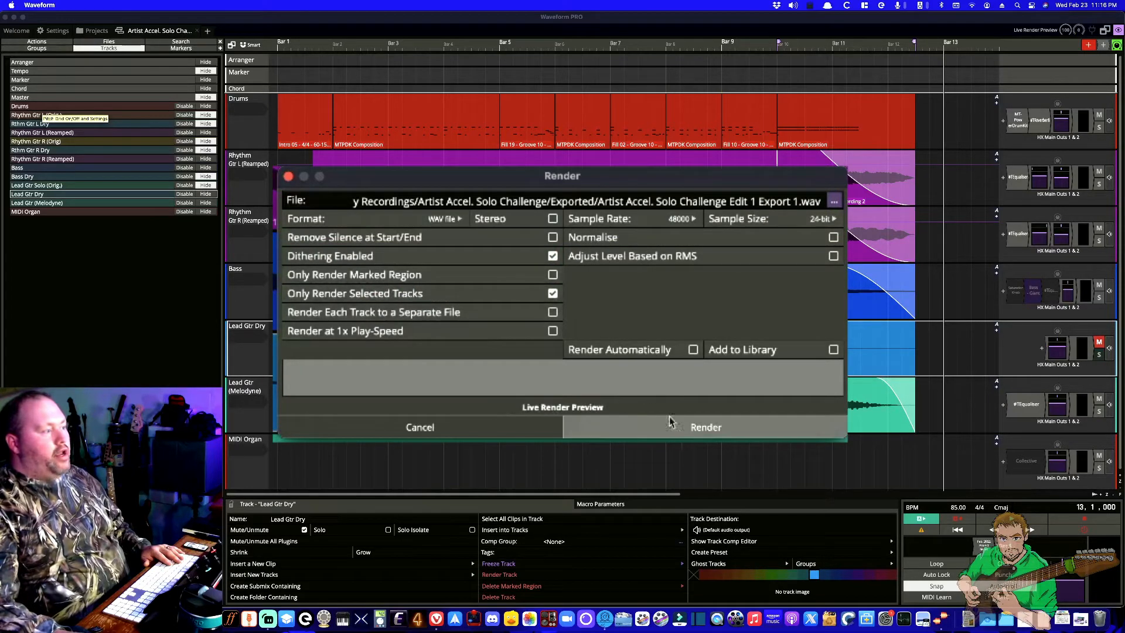
click(797, 200)
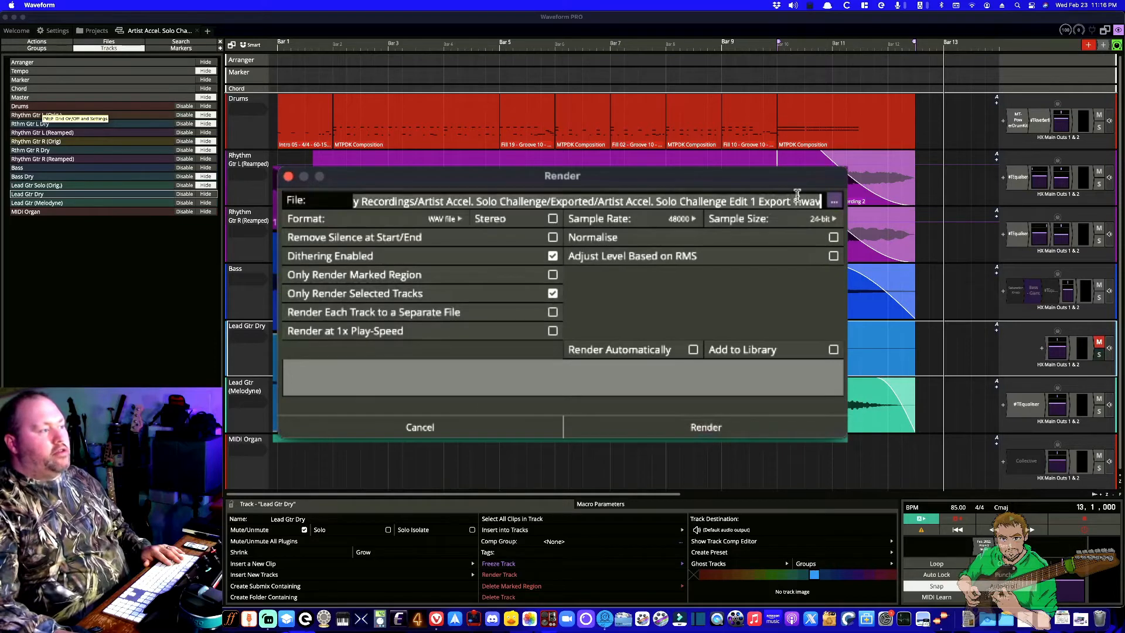
shift+click(729, 201)
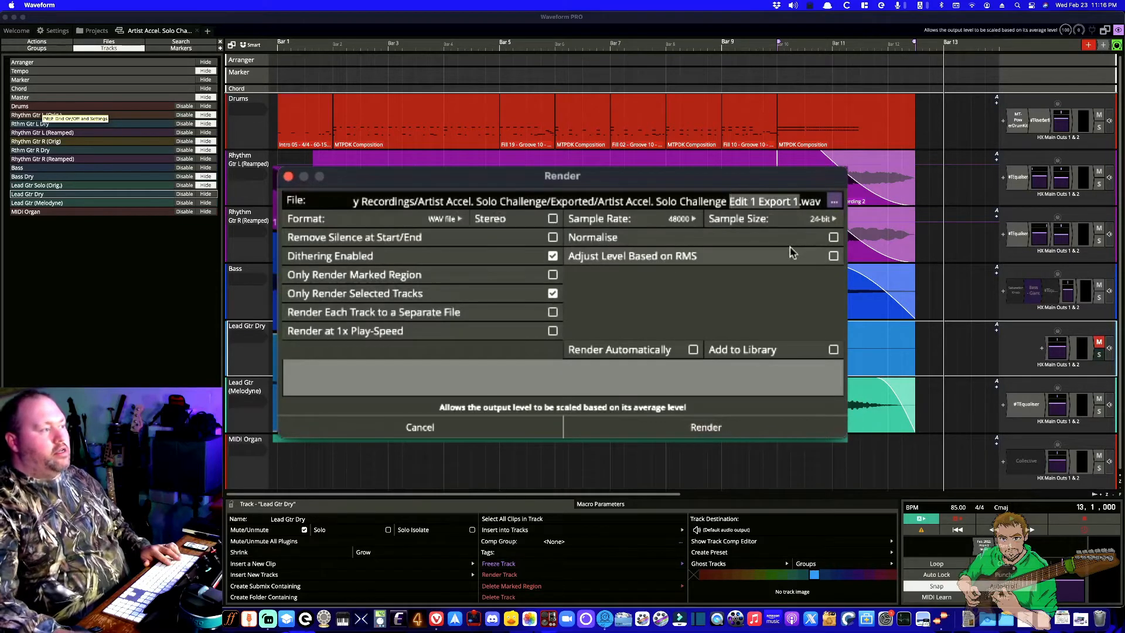
text(Lead Gtr Dry)
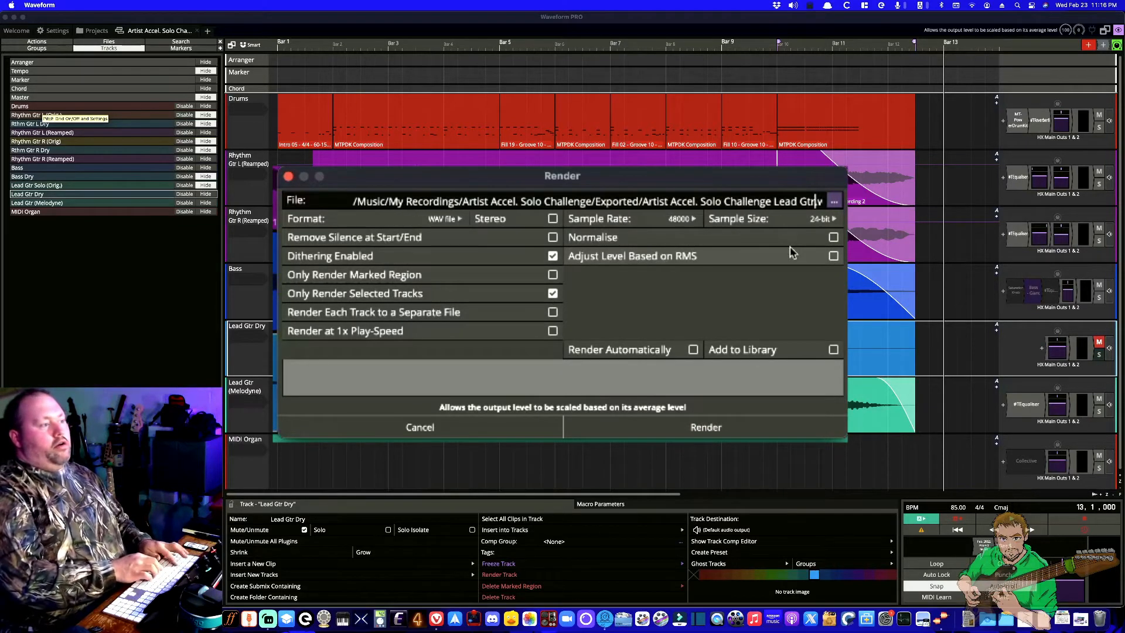
- Add "(needs tuned)" to the end of the render's file name and render the Lead Gtr Dry track
key(super+Tab)
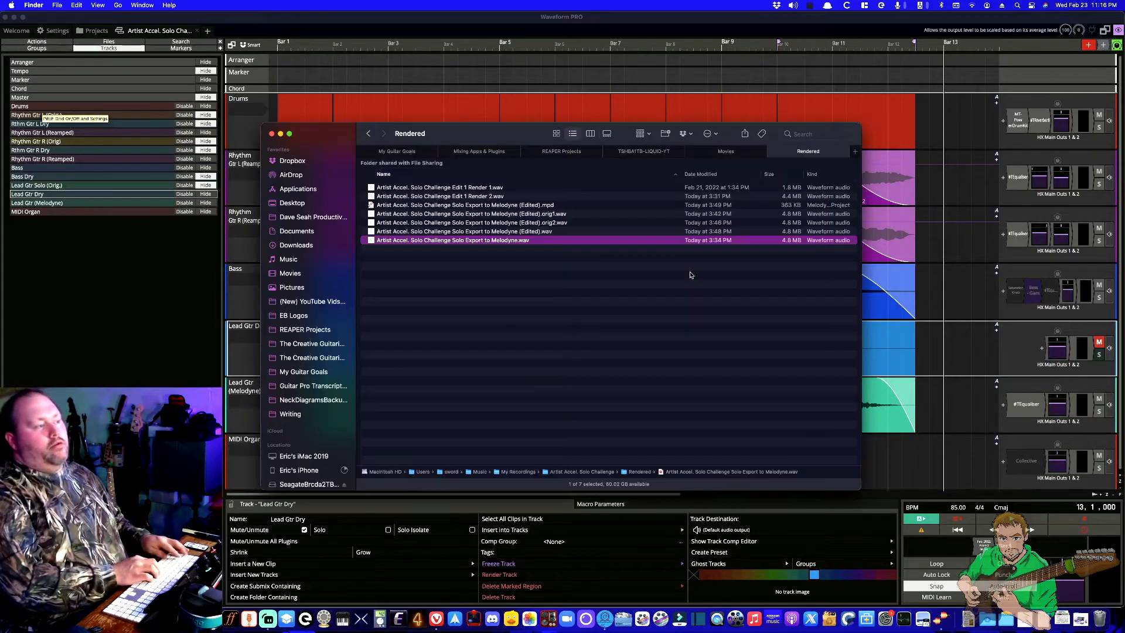
key(super+Tab)
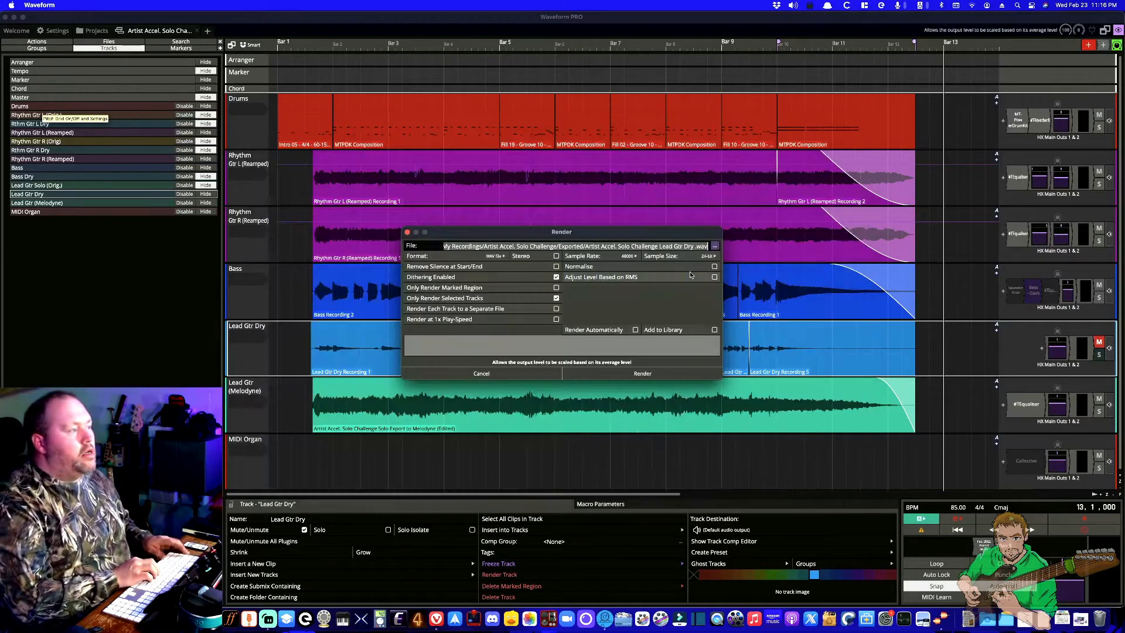
key(Left)
key(Left)
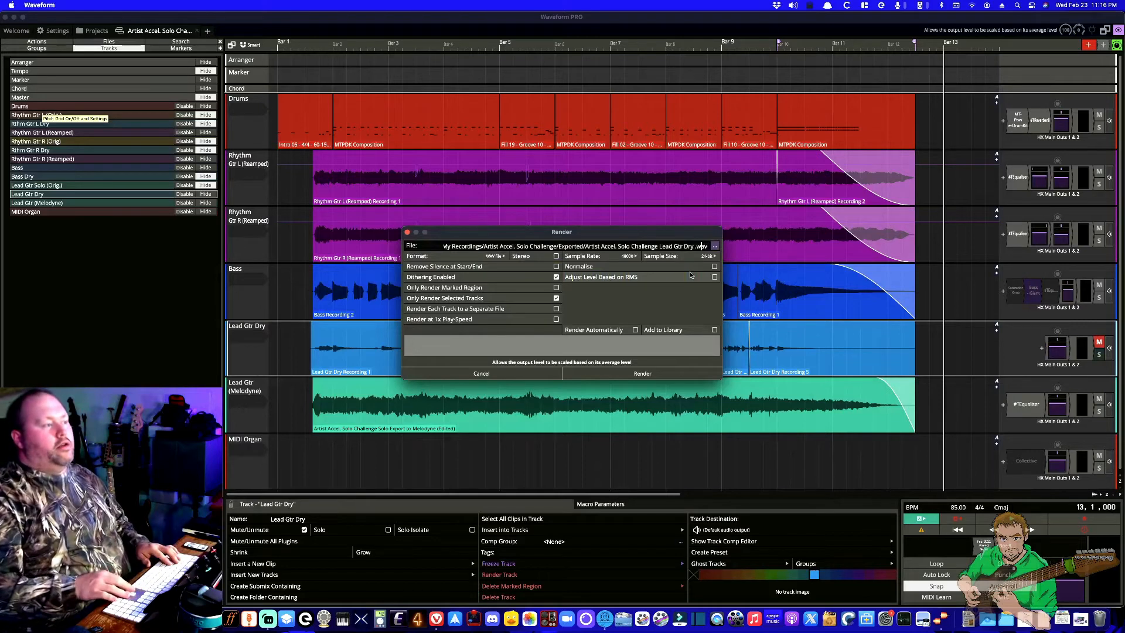
text(()
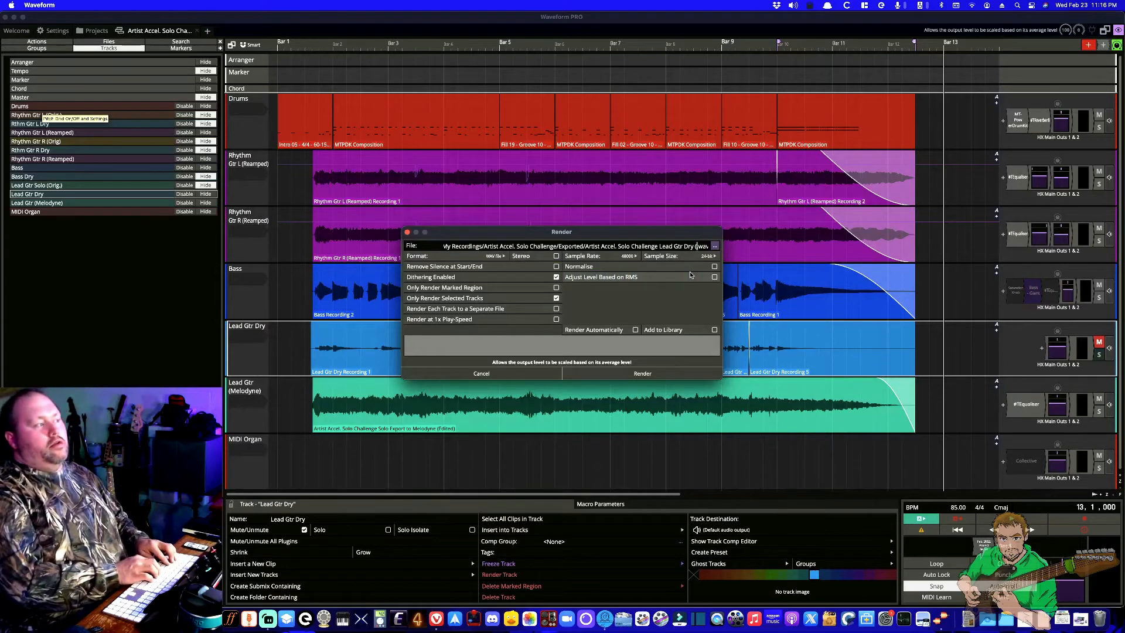
text(needs tuning))
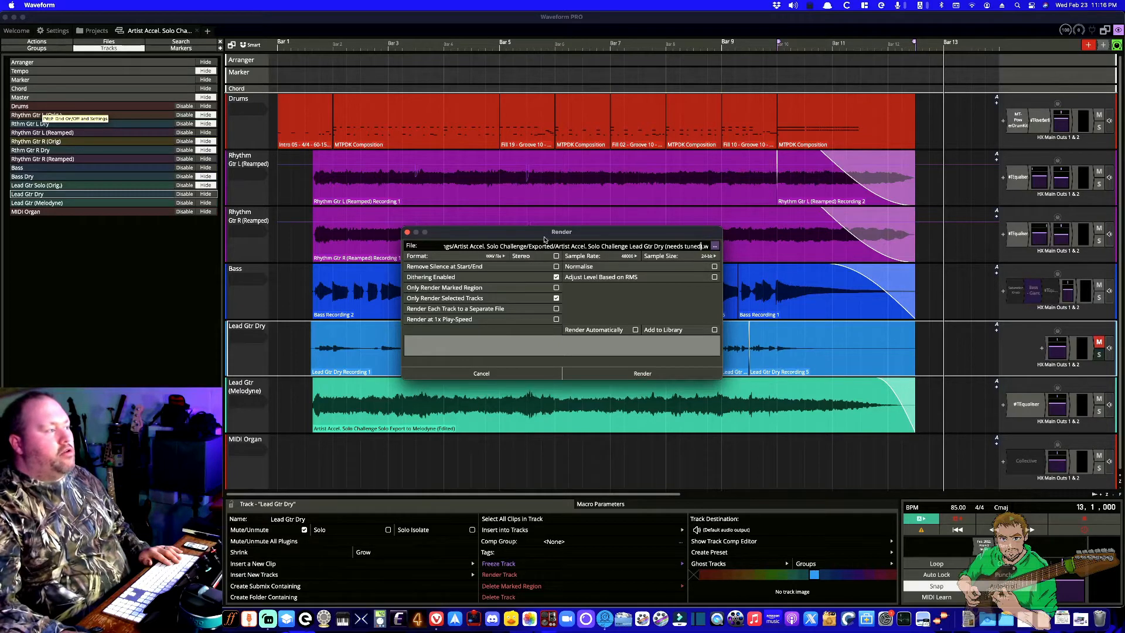
click(645, 373)
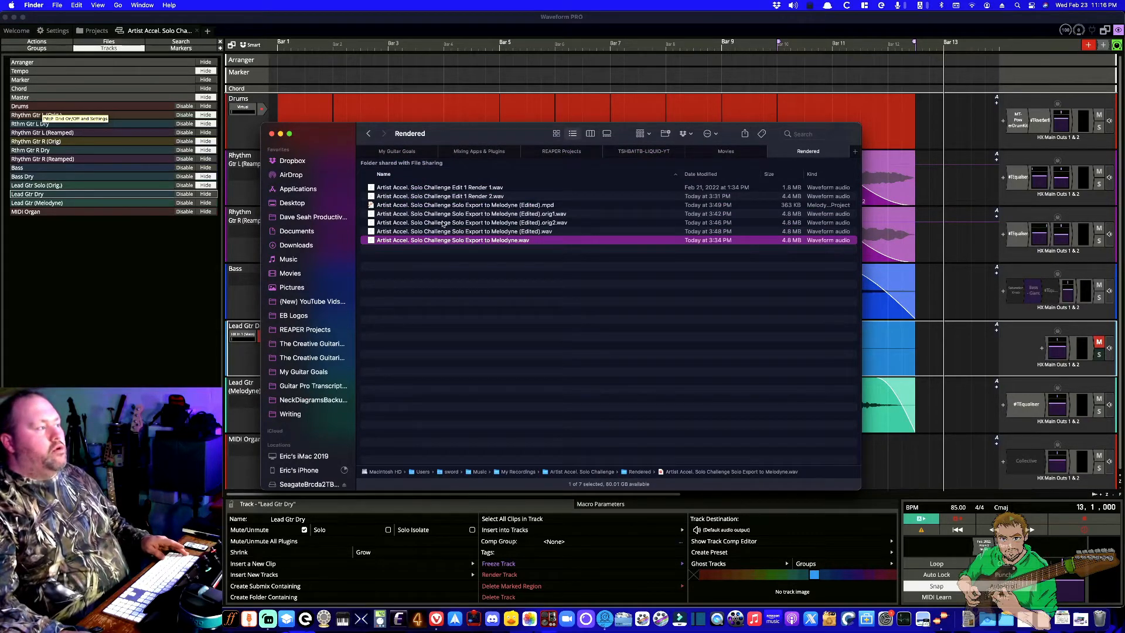
- Return to Waveform, check the default output folder in the render settings, and close them without rendering
key(super+Tab)
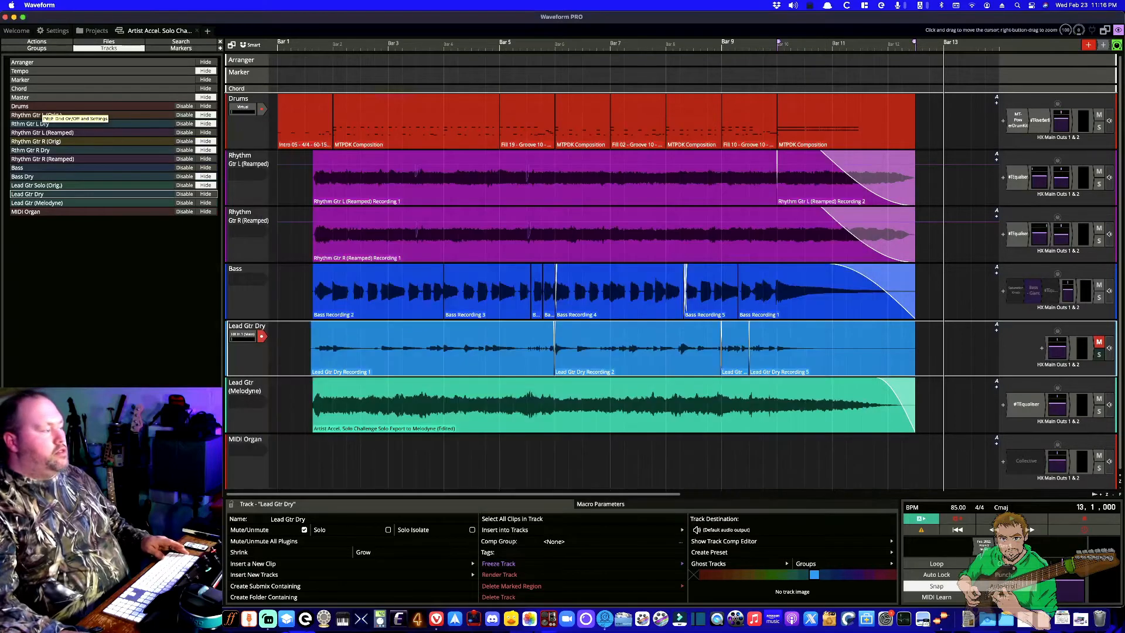
key(super+r)
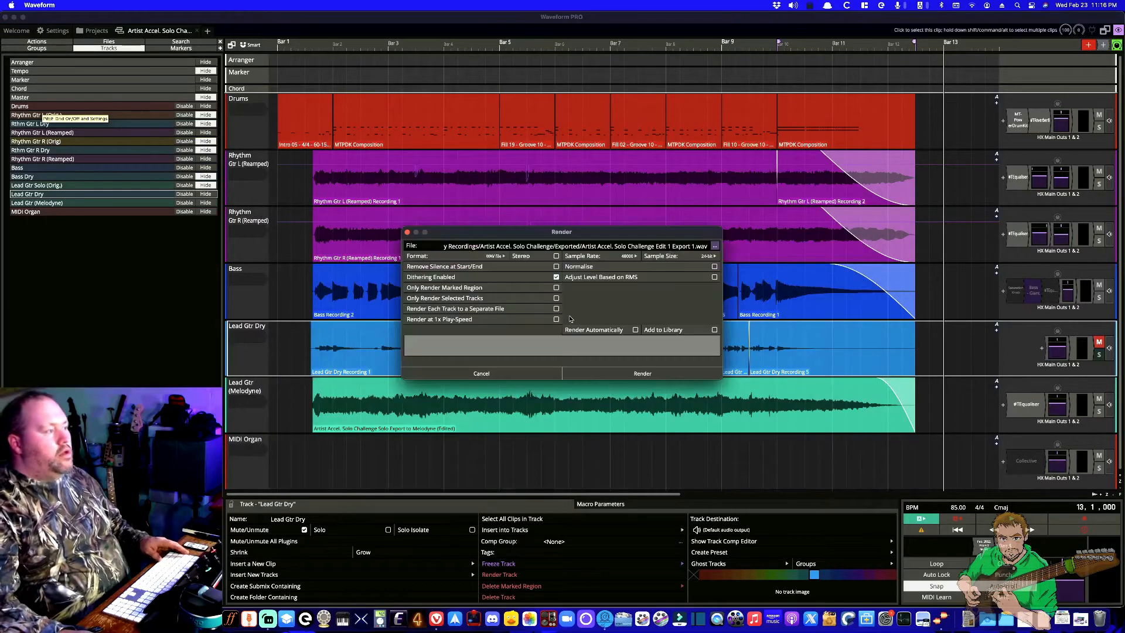
click(586, 245)
key(Escape)
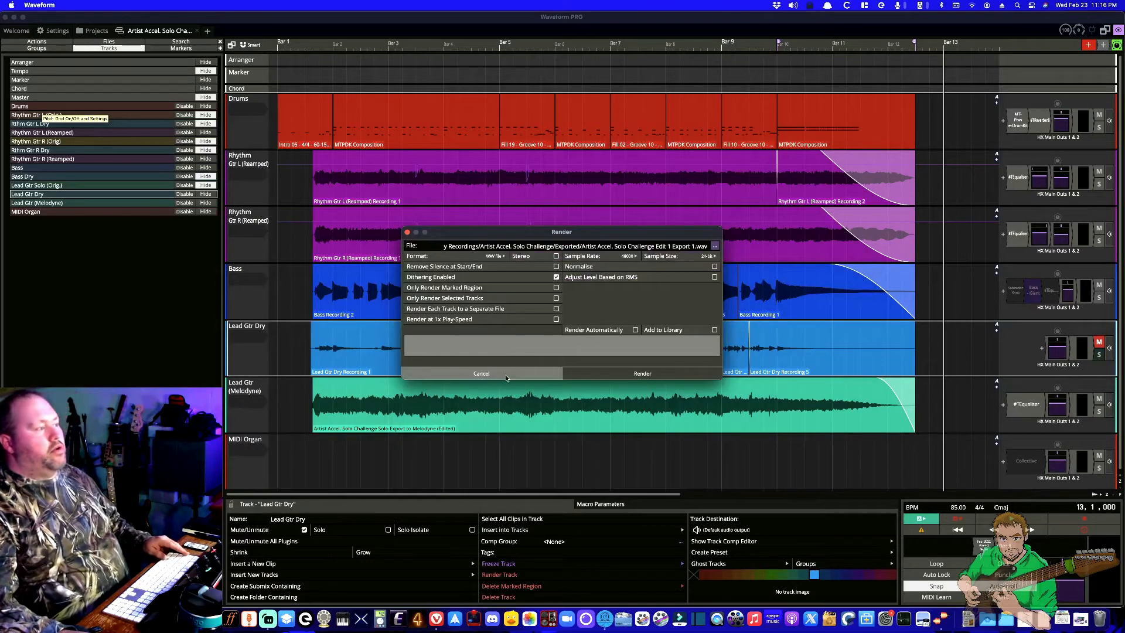
click(481, 373)
- Switch to Finder, open the project's Exported folder and preview "Artist Accel. Solo Challenge Lead Gtr Dry (needs tuned).wav"
key(super+Tab)
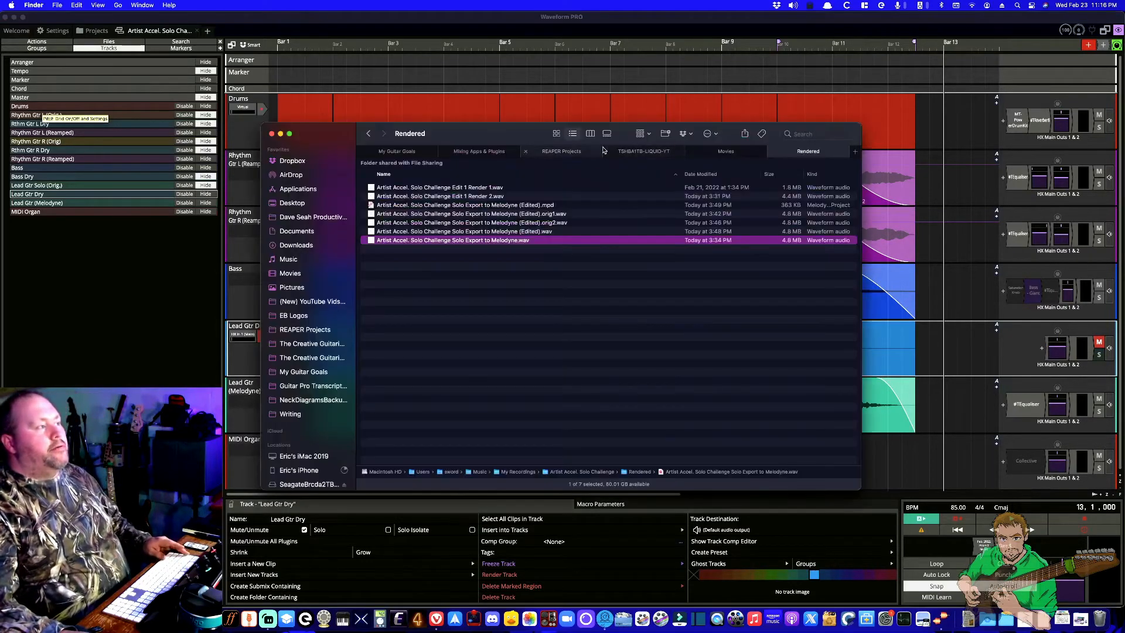
click(368, 134)
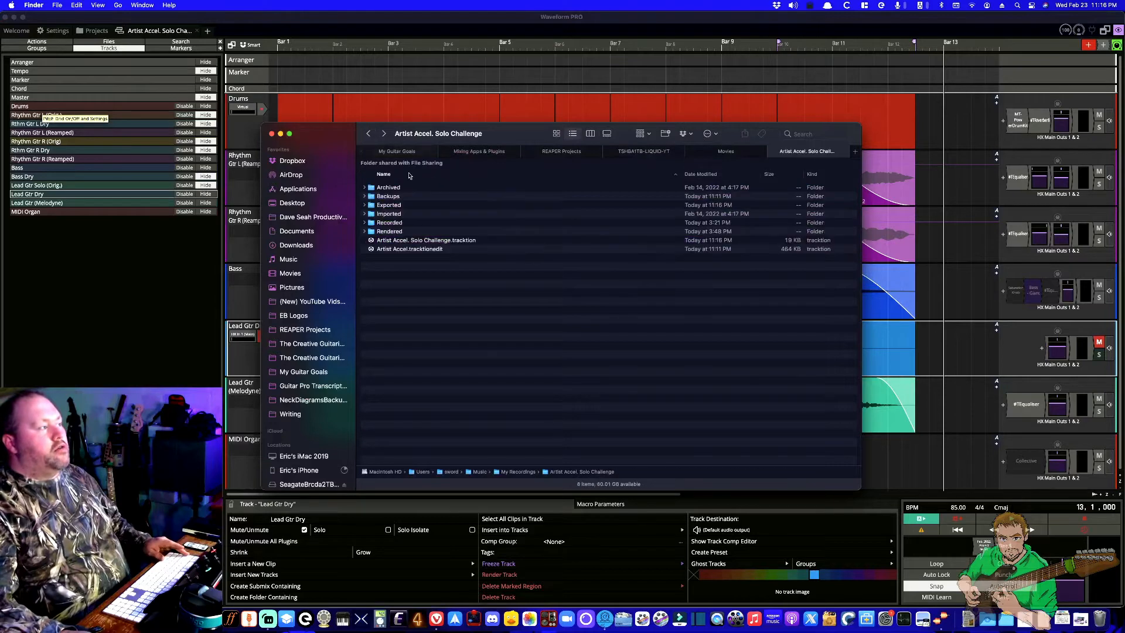
double_click(393, 207)
click(489, 187)
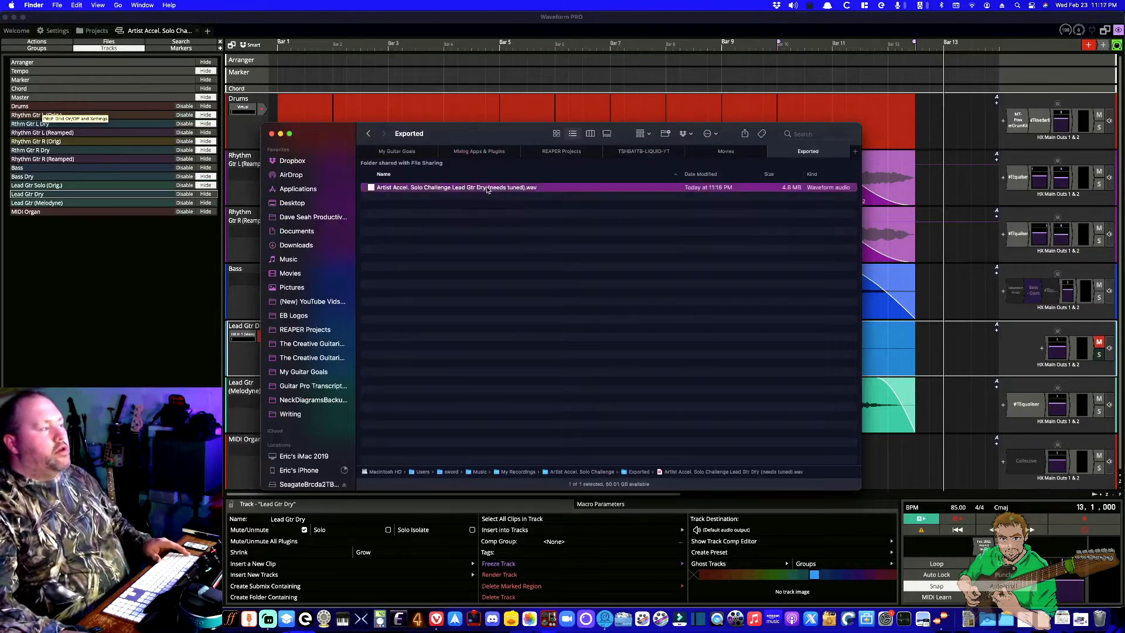
key(space)
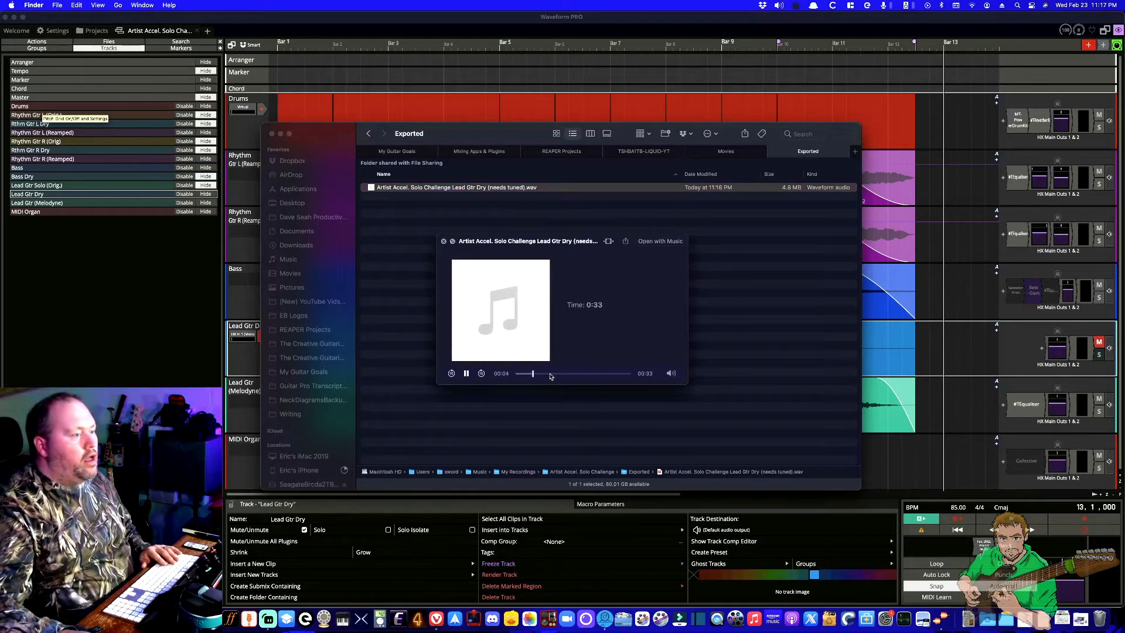
key(space)
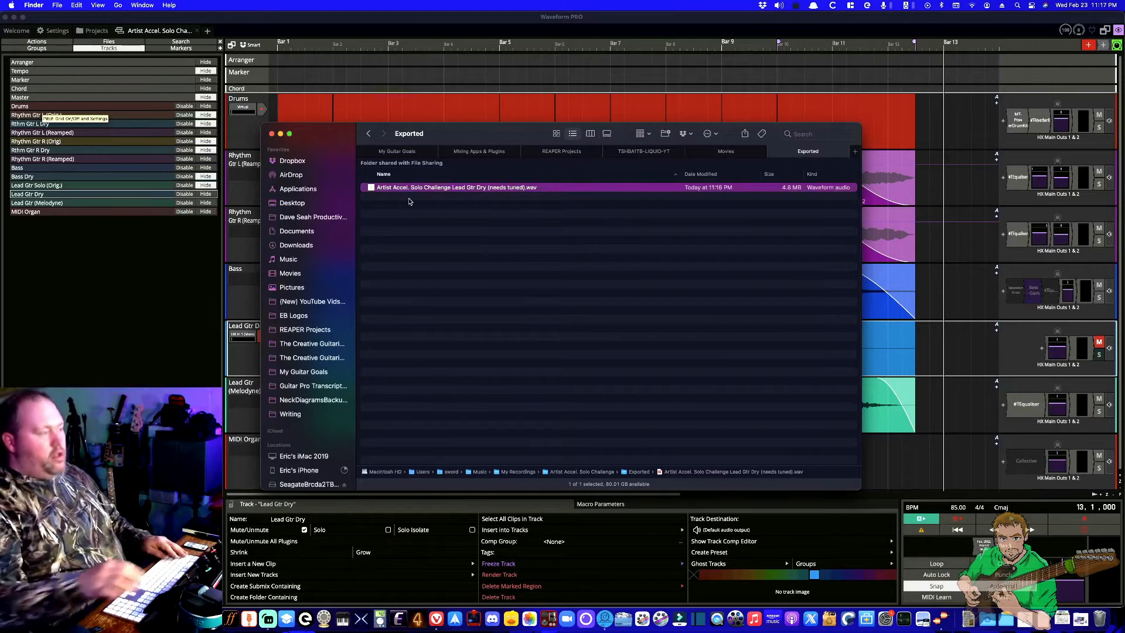
- Switch to Waveform and inspect the exported audio items listed for the Artist Accel. Solo Challenge project
key(super+Tab)
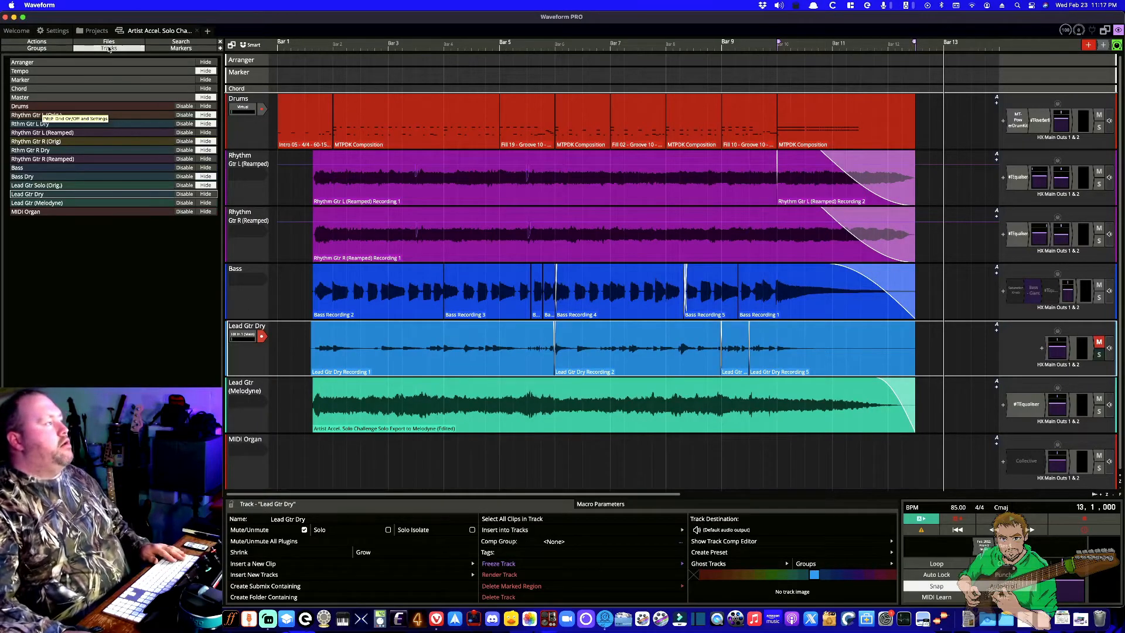
click(94, 30)
click(54, 30)
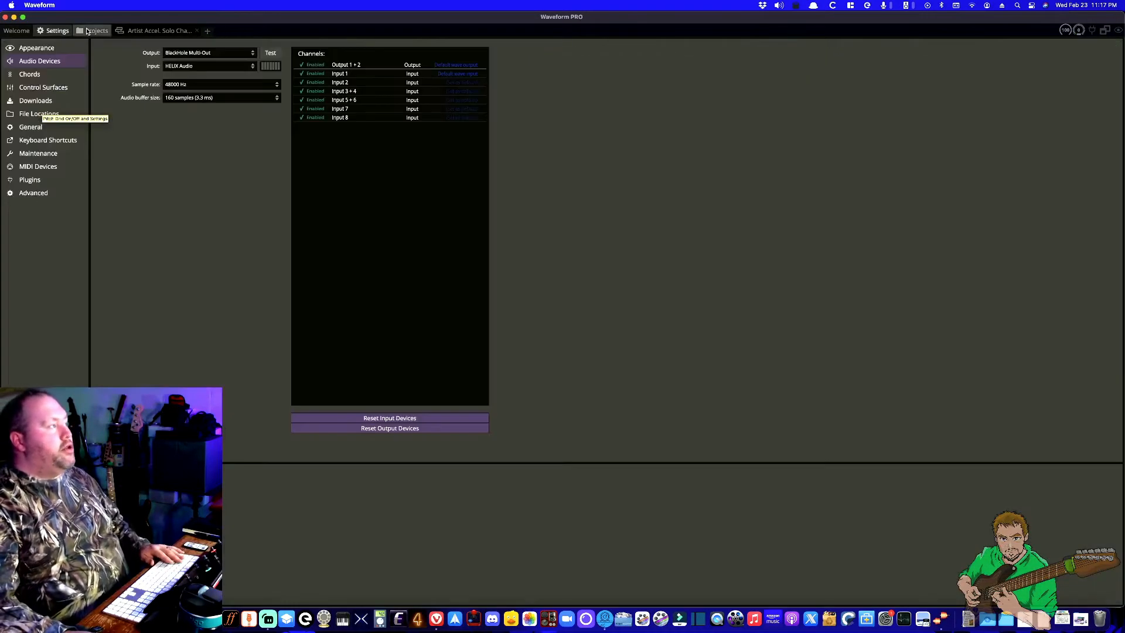
click(88, 30)
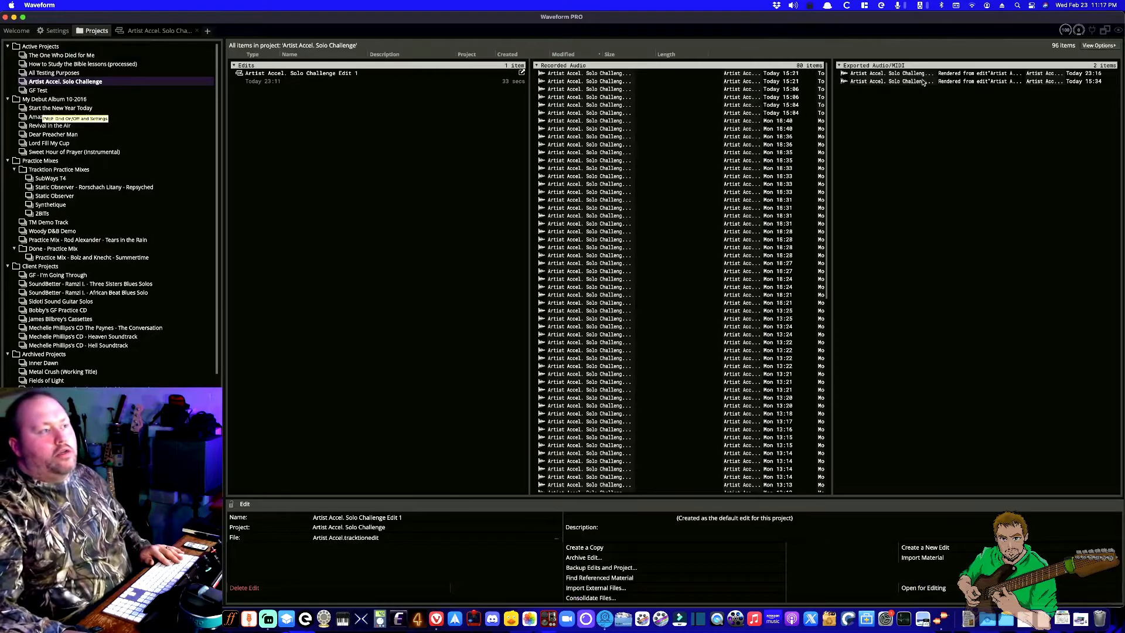
click(1054, 74)
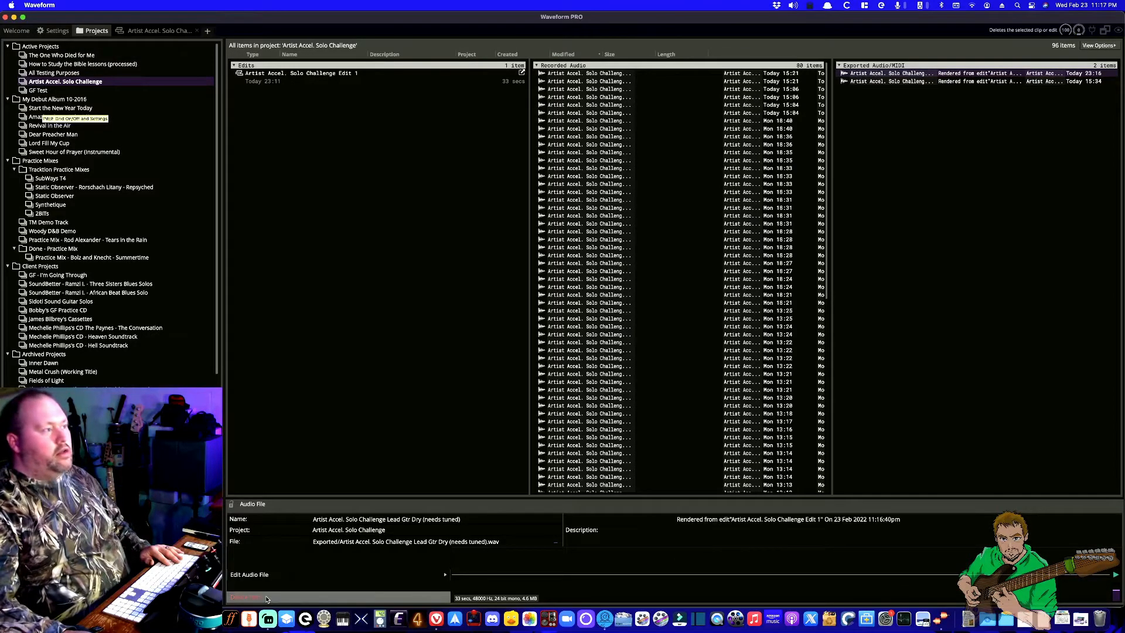
click(896, 81)
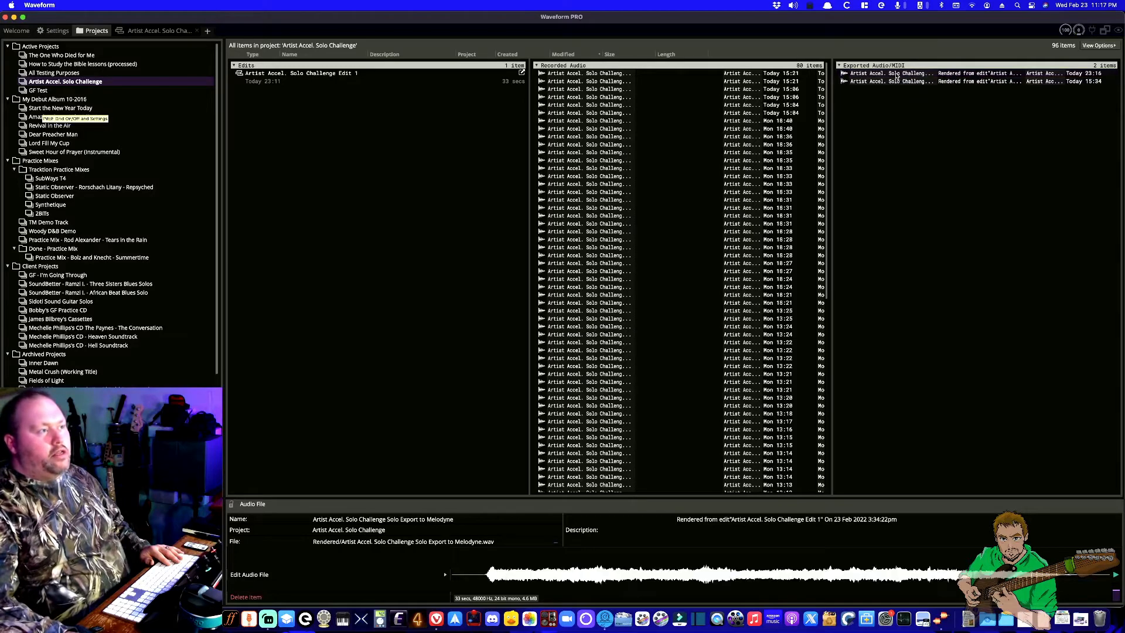
- Delete the exported "Artist Accel. Solo Challenge Lead Gtr Dry (needs tuned)" item from the project together with its source file
click(897, 74)
click(252, 594)
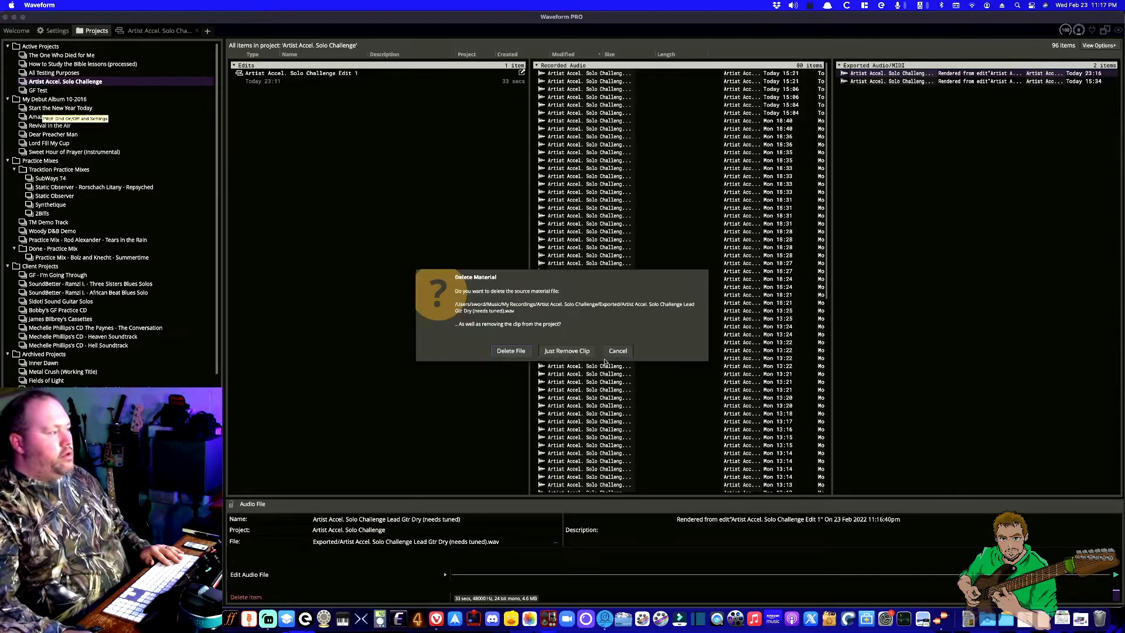
click(514, 351)
- Return to the song edit, unmute the Lead Gtr Dry track and set up a render limited to the selected tracks
click(158, 30)
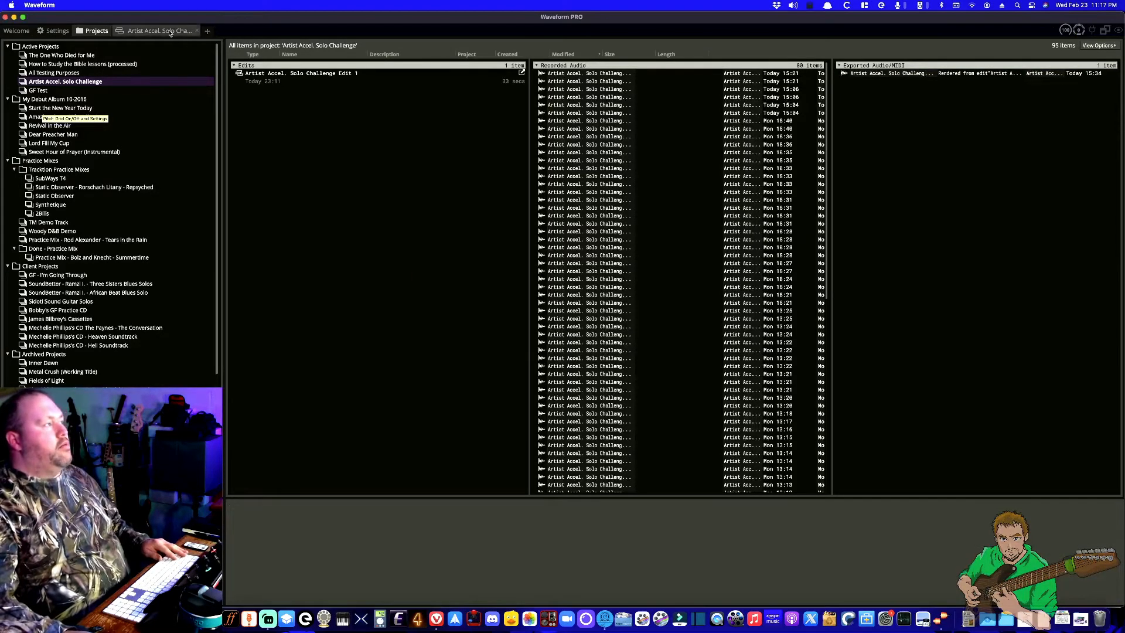
click(1100, 342)
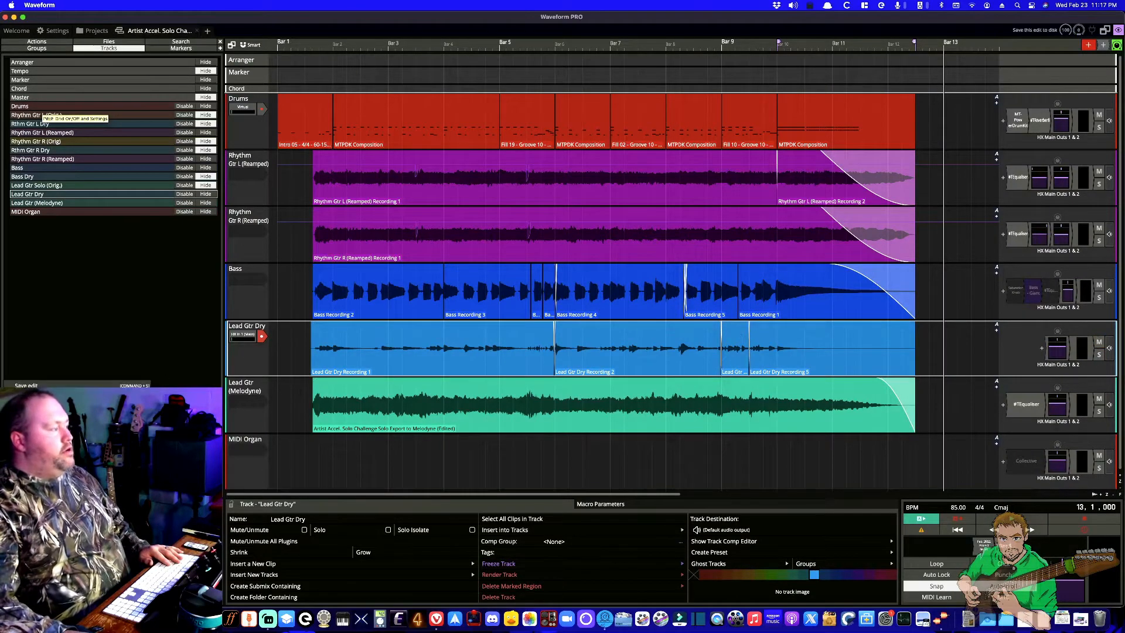
key(super+r)
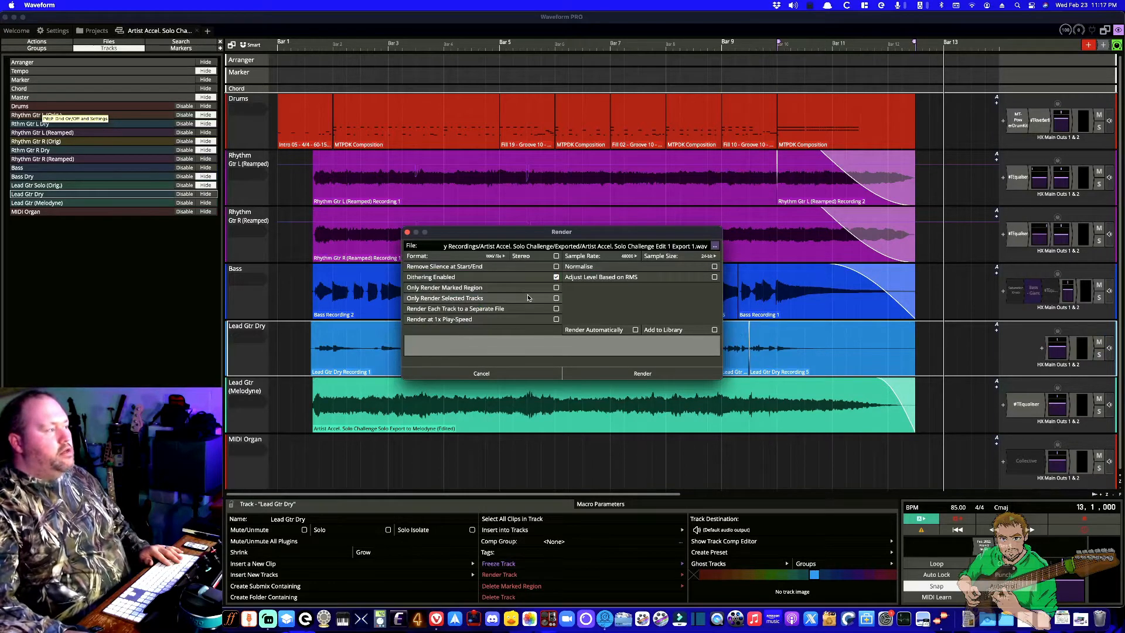
click(556, 297)
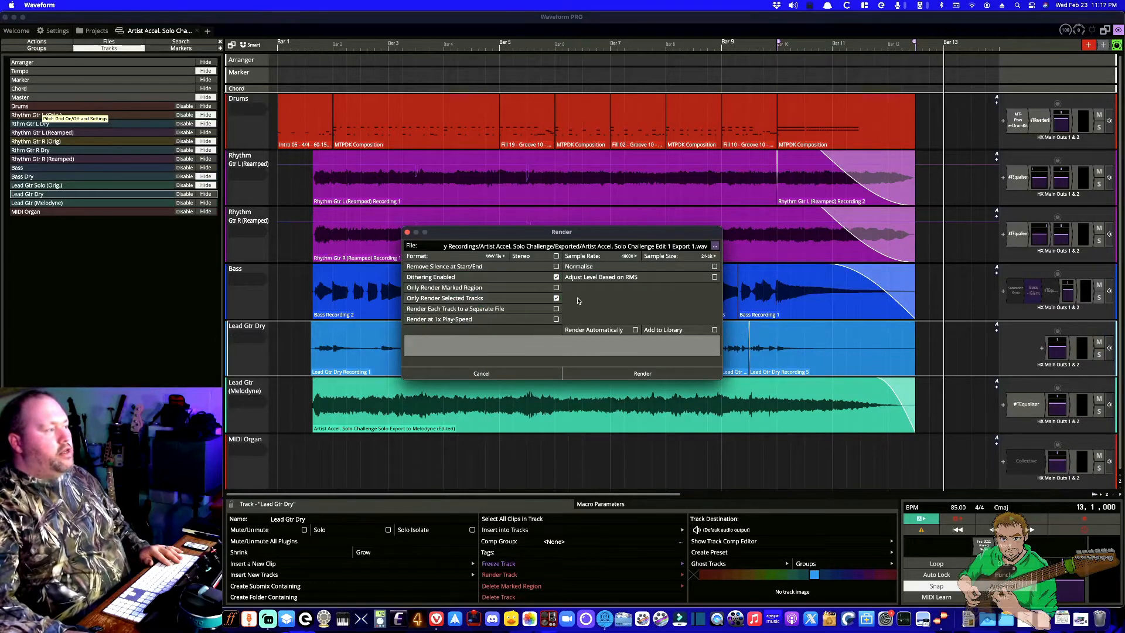
- Name the render file "Artist Accel. Solo Challenge Lead Gtr Dry (needs tuned).wav" and render it
click(659, 246)
click(694, 245)
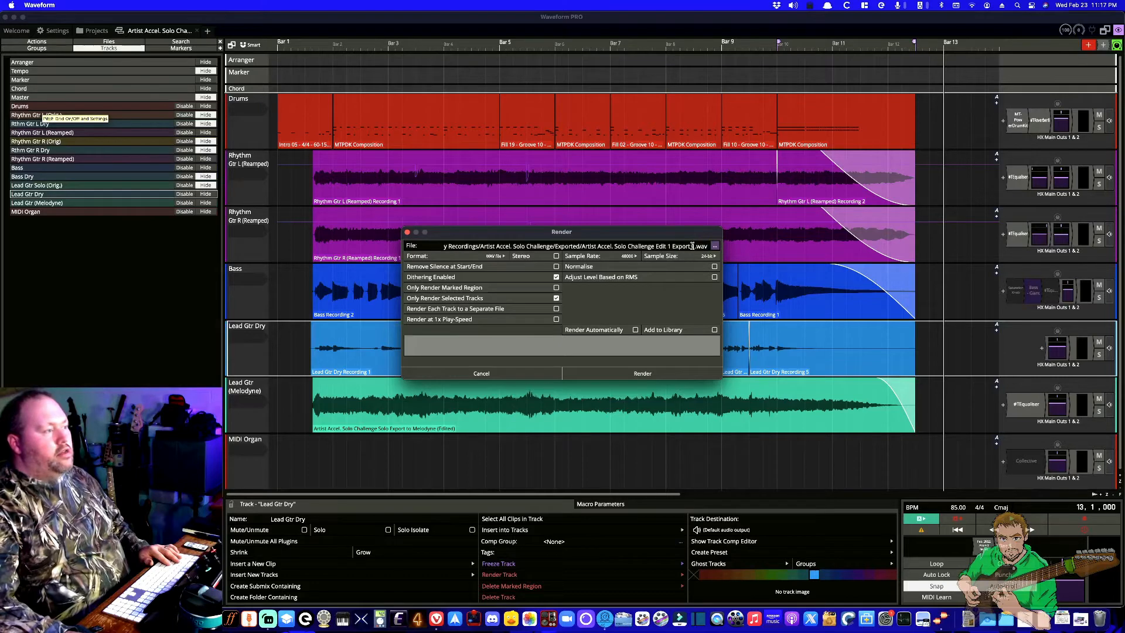
drag(693, 246, 656, 246)
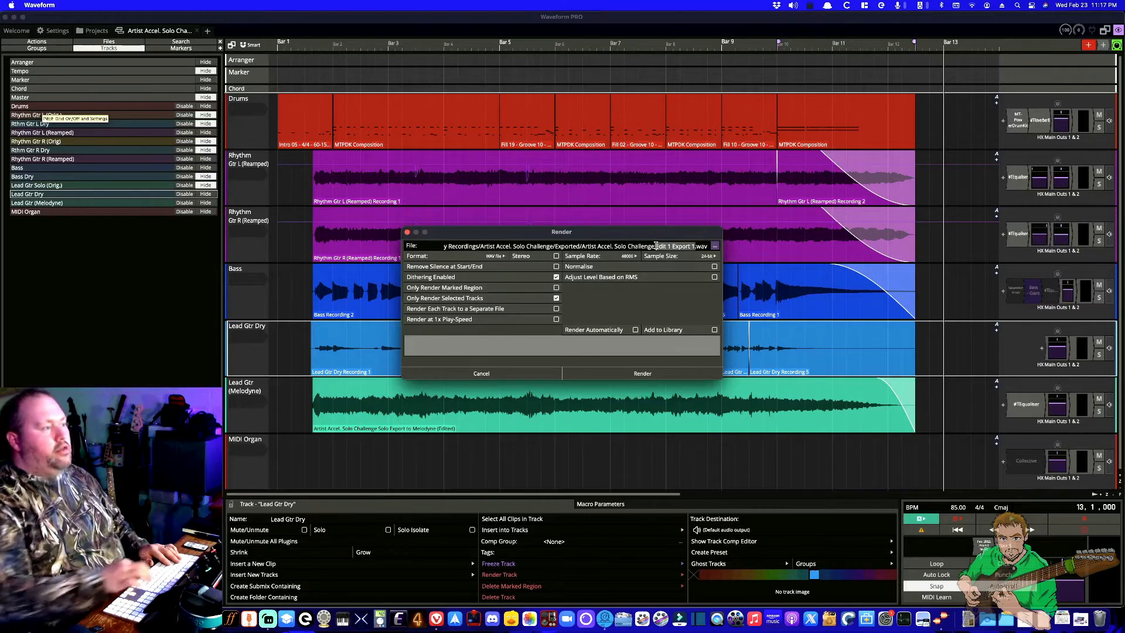
text(Lead G)
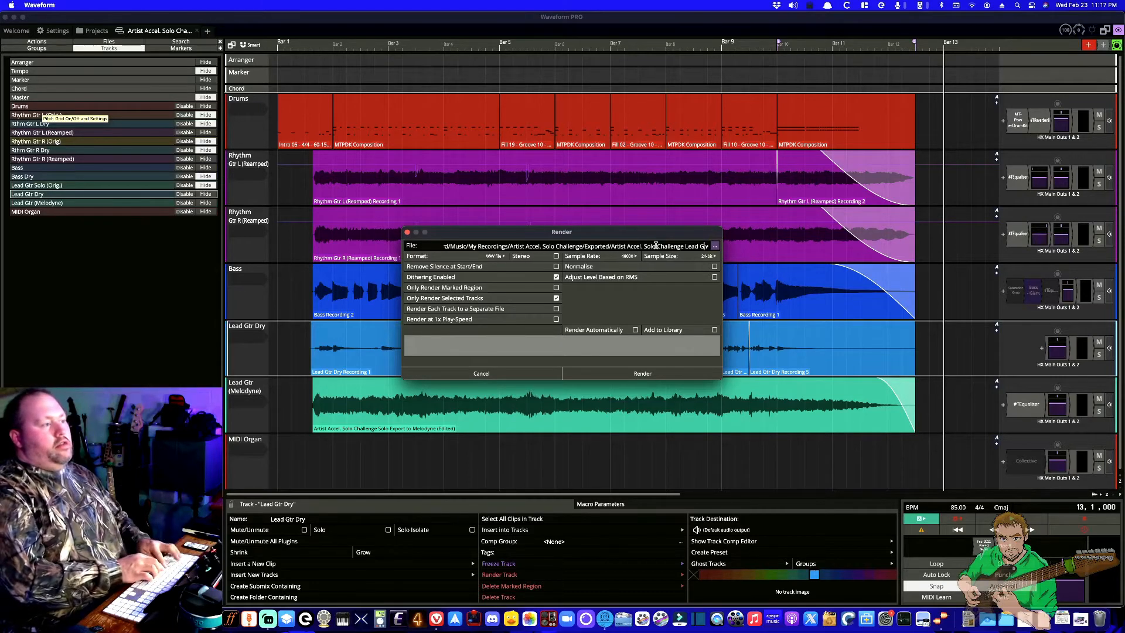
text(tr Dry)
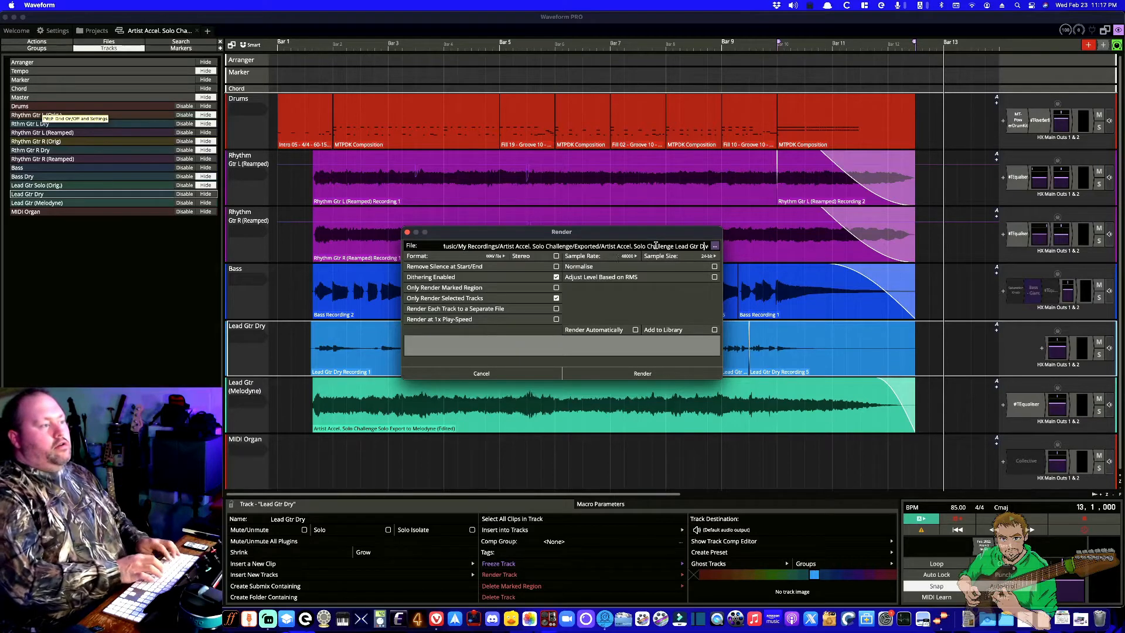
text( (needs tuned).v)
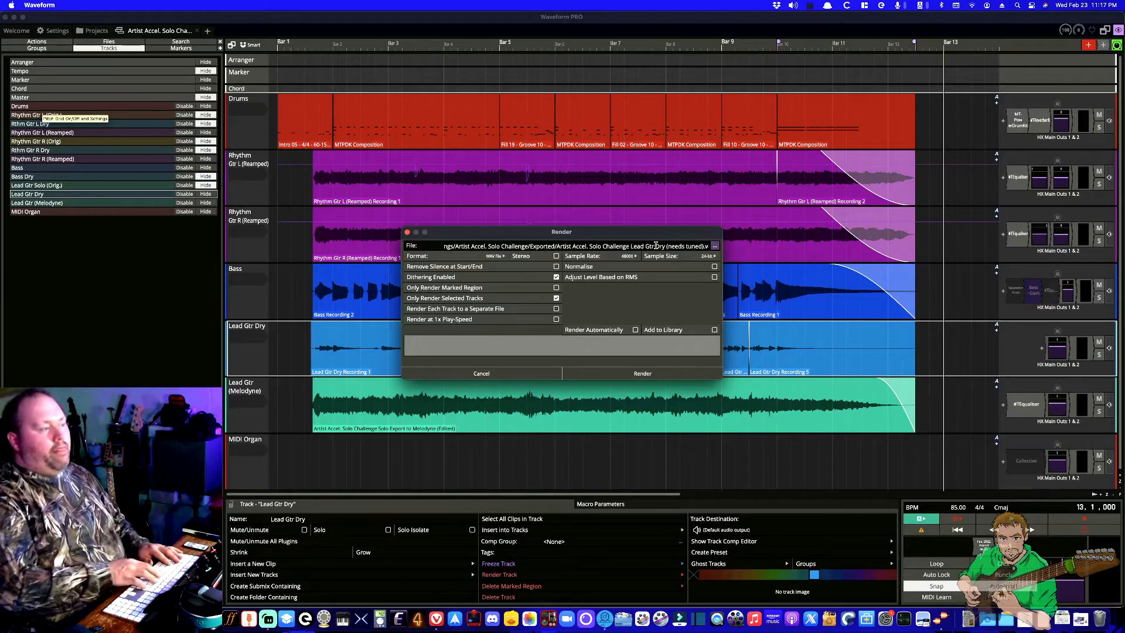
click(647, 371)
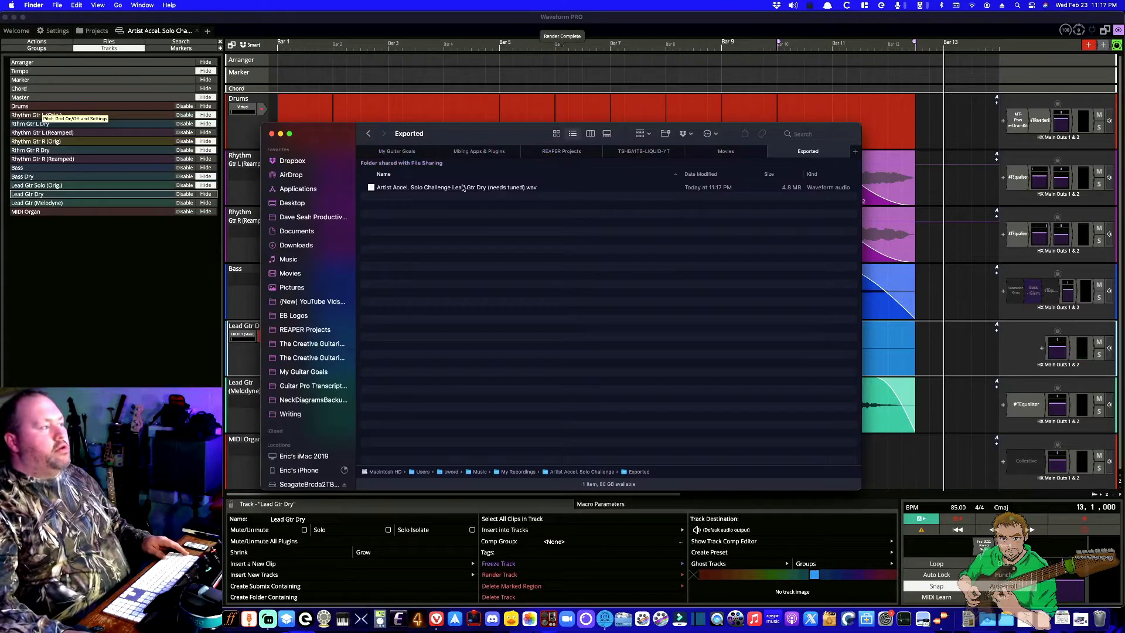
- Switch to Melodyne and open "Artist Accel. Solo Challenge Lead Gtr Dry (needs tuned).wav" from the project's Exported folder
click(462, 188)
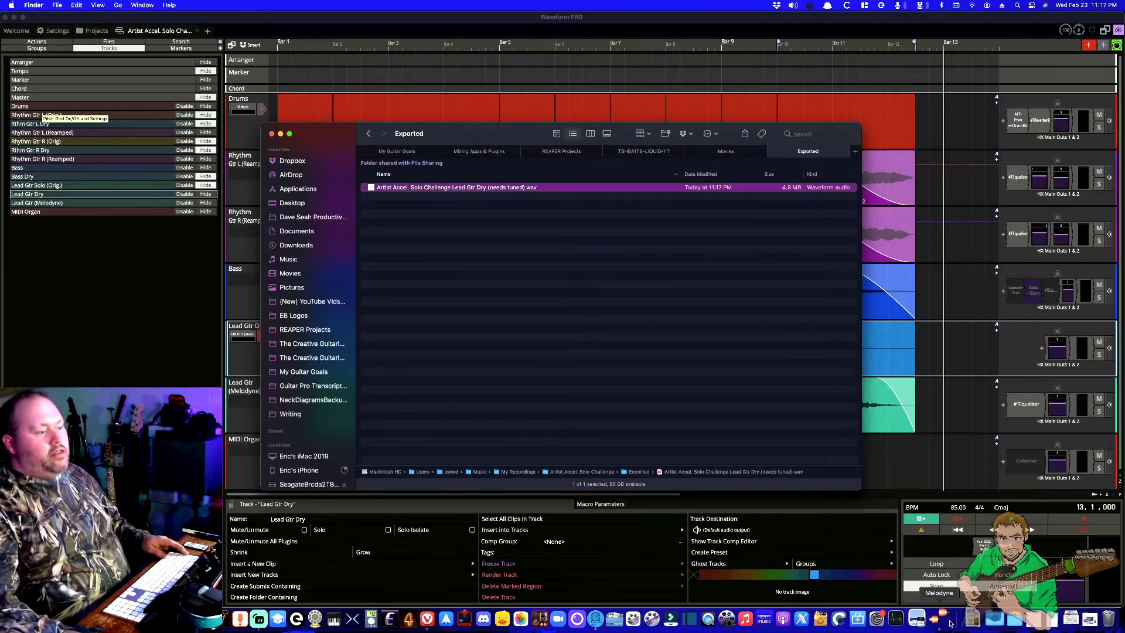
click(50, 5)
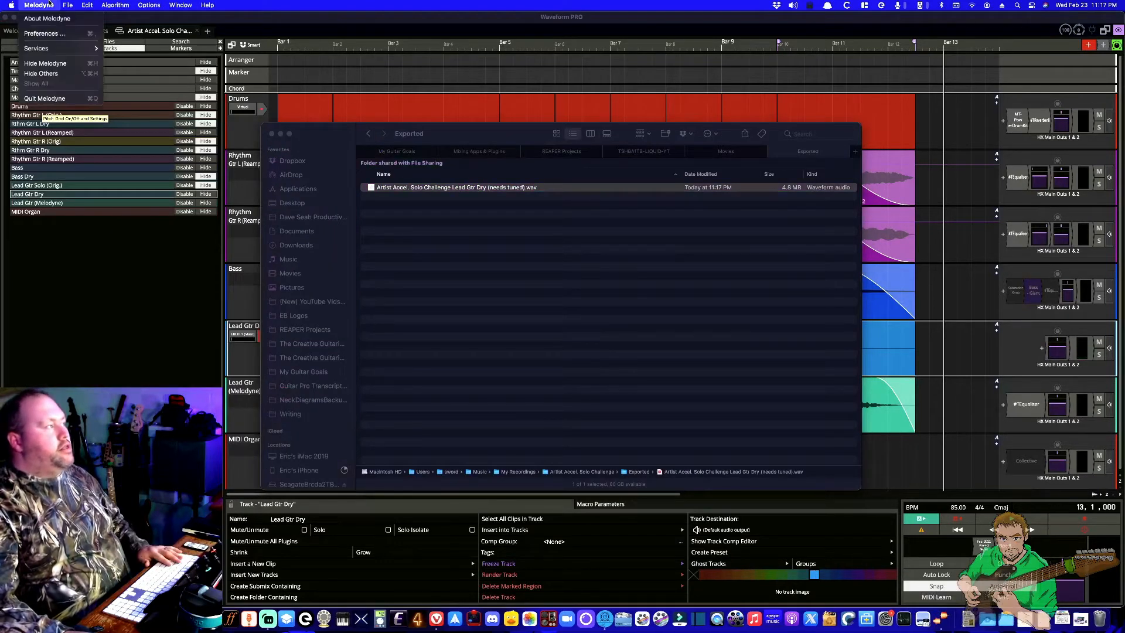
mouse_move(68, 5)
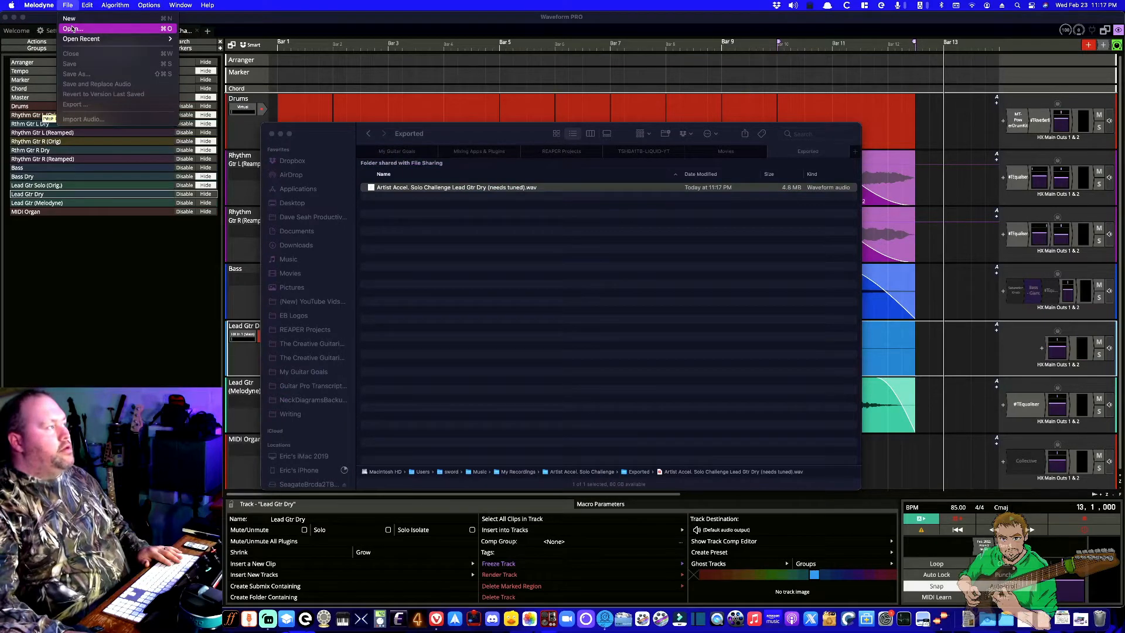
click(72, 28)
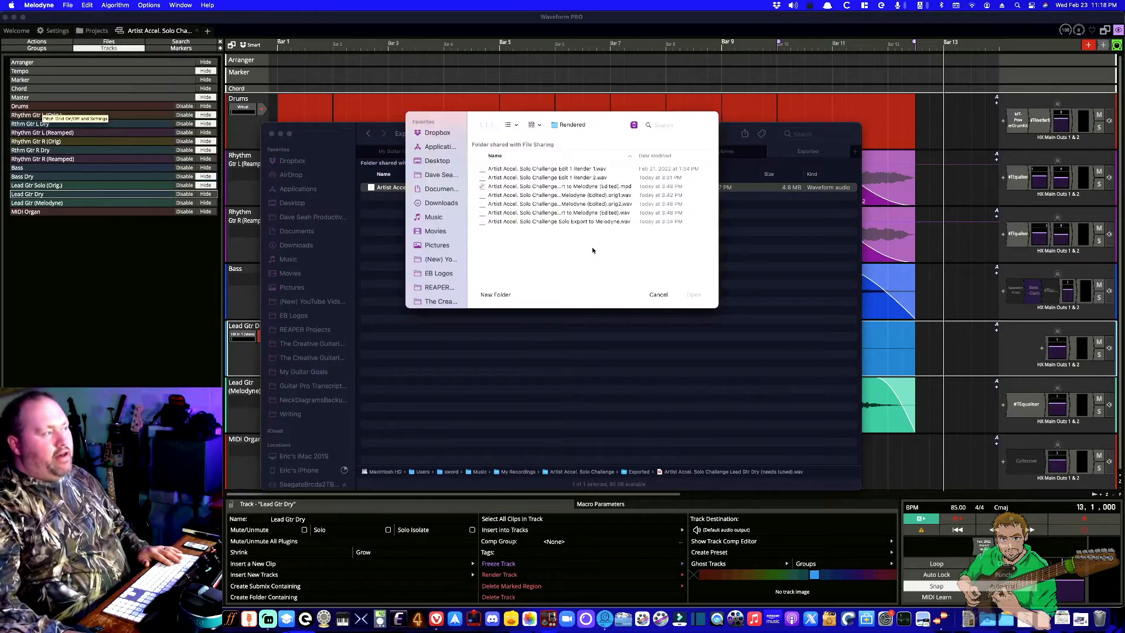
click(572, 124)
click(586, 133)
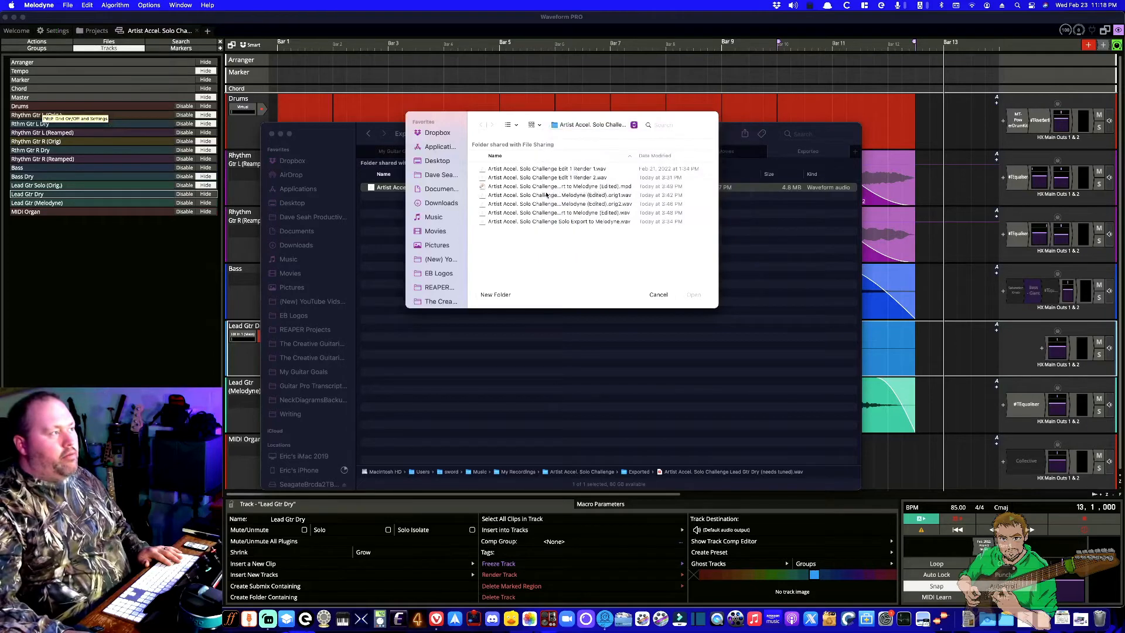
double_click(497, 186)
click(510, 170)
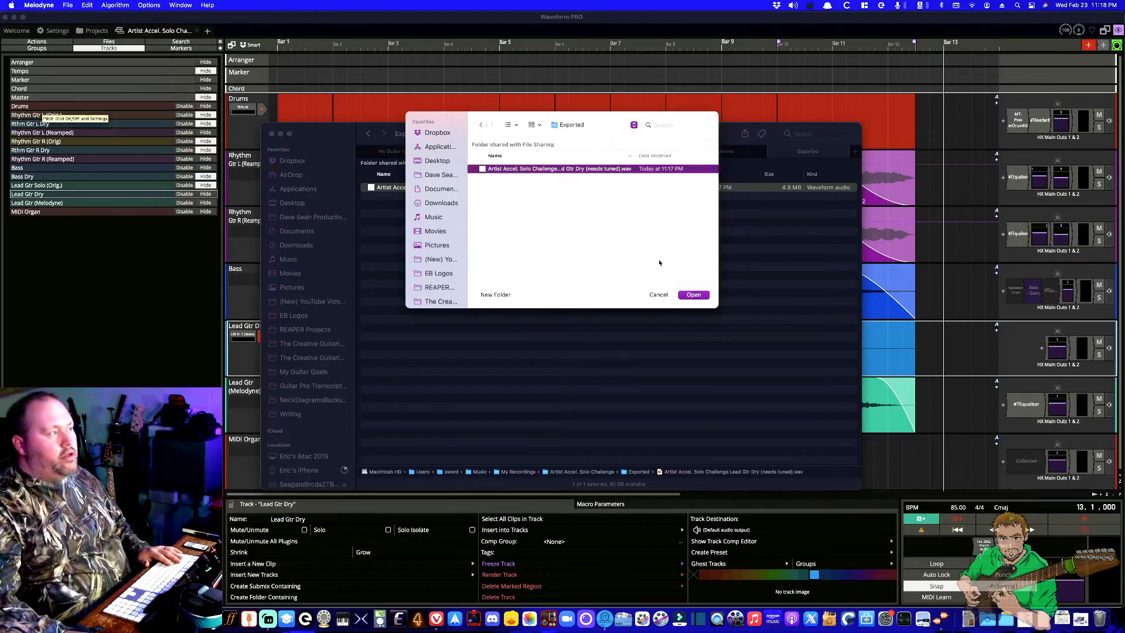
click(693, 294)
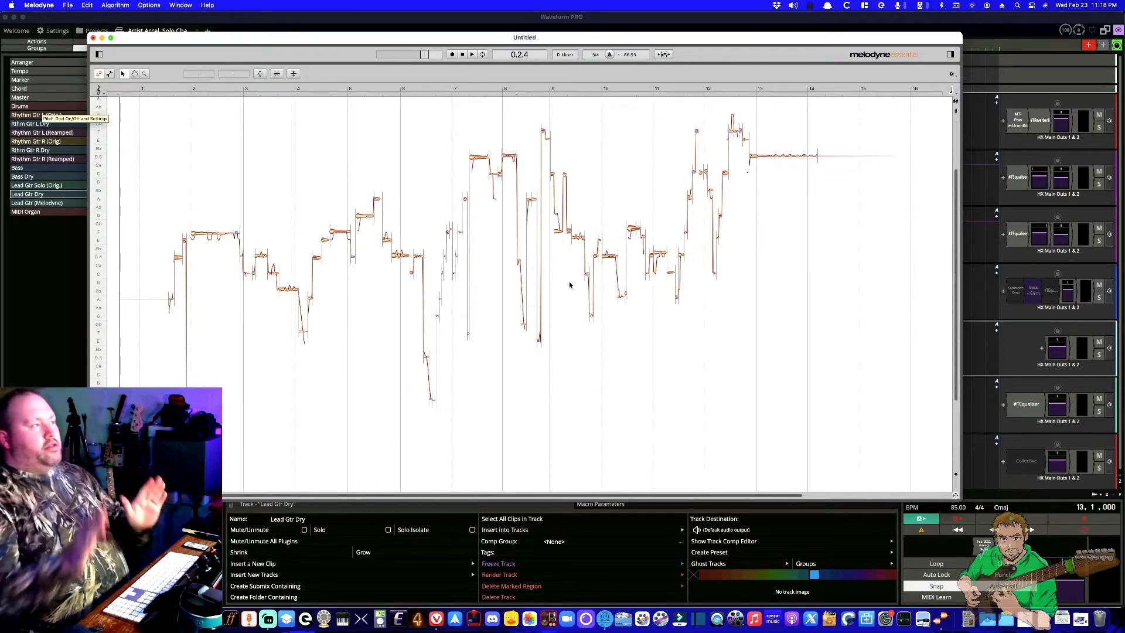
- Start a WAV export of the entire length and reuse the "(needs tuned)" file's name from Finder as the export name
click(69, 5)
click(74, 103)
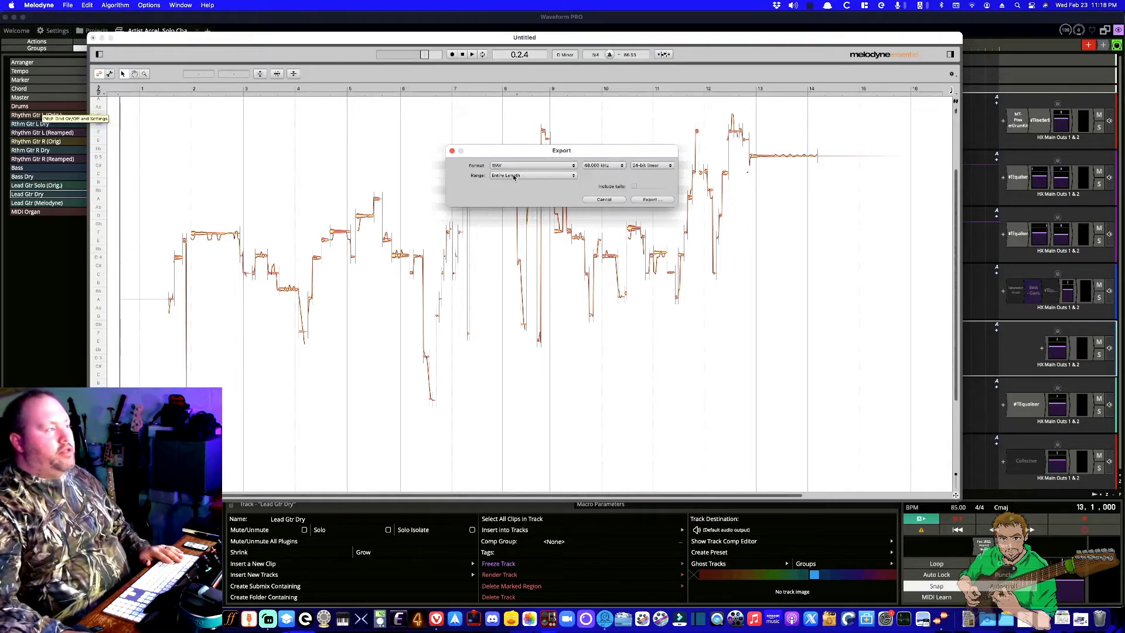
click(656, 200)
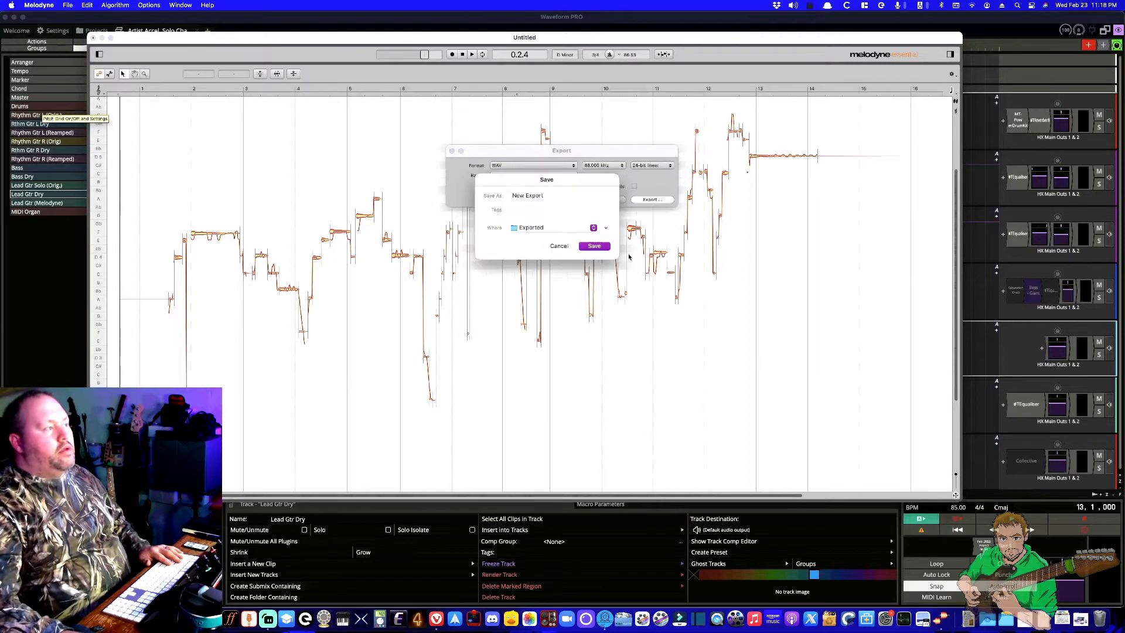
click(555, 195)
drag(561, 194, 507, 196)
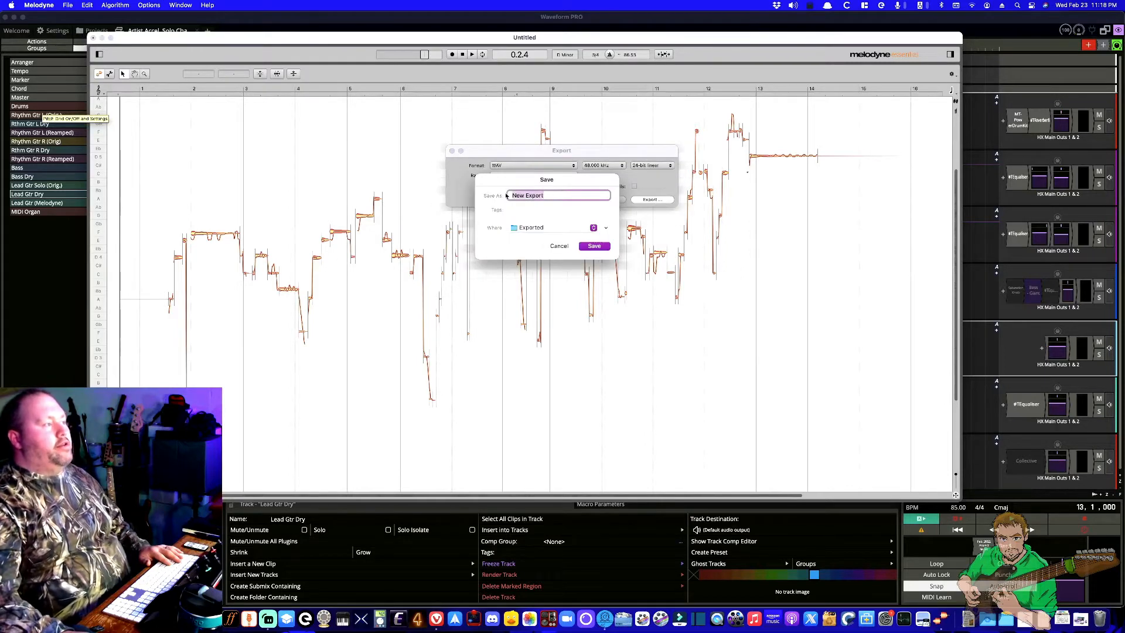
key(super+Tab)
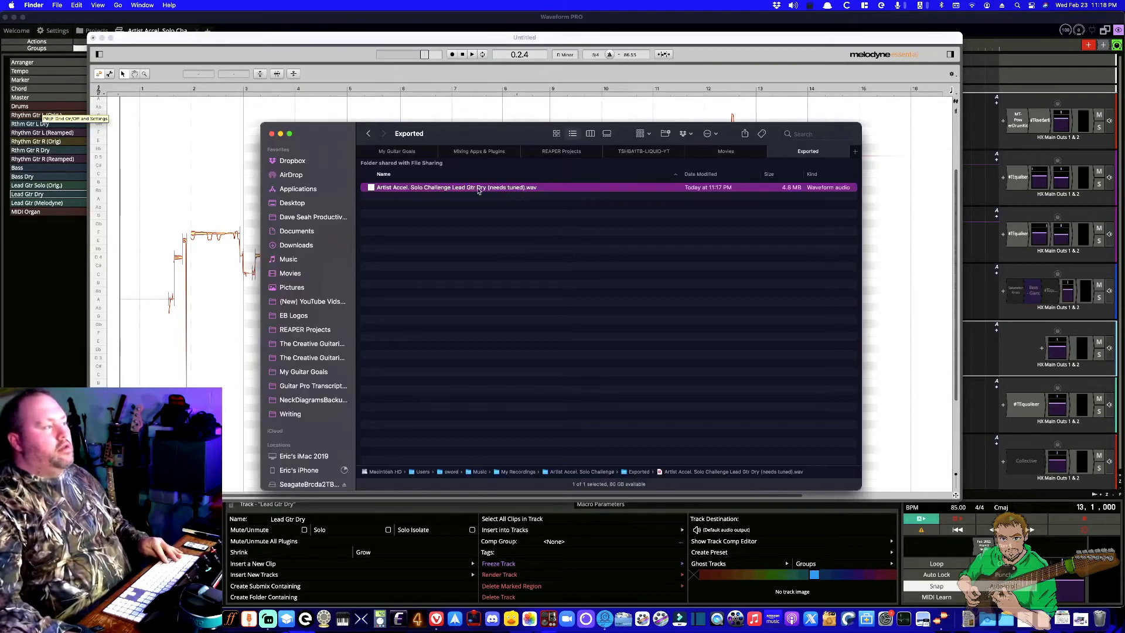
key(Return)
key(super+c)
key(super+Tab)
key(super+v)
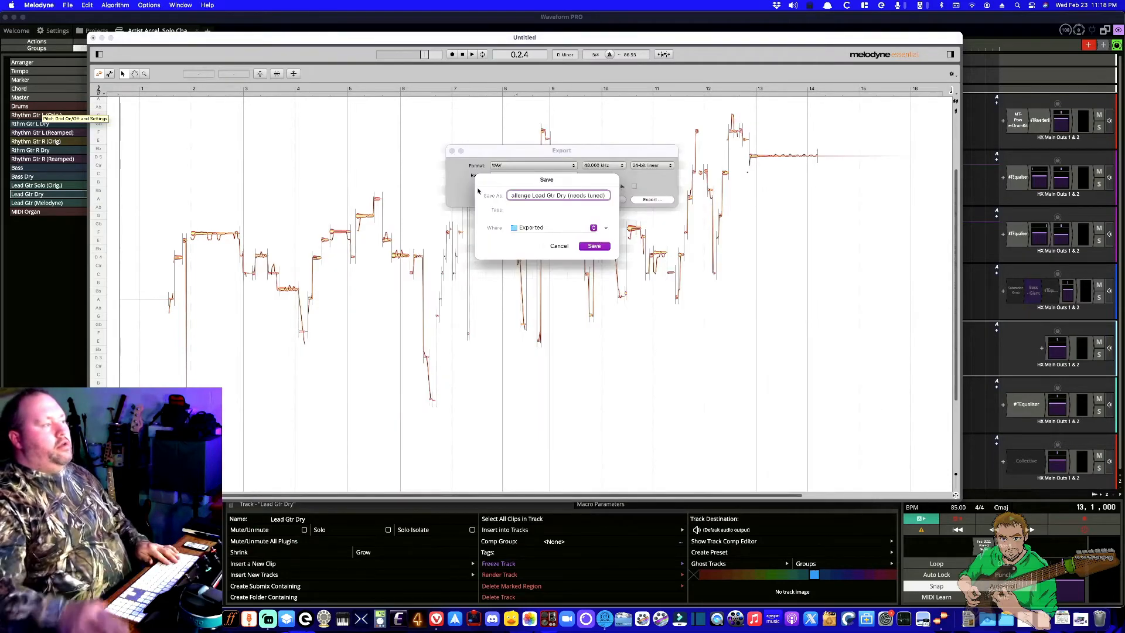
- Replace "(needs tuned)" with "(Edited)" in the export name and save the file to the Exported folder
drag(568, 195, 607, 196)
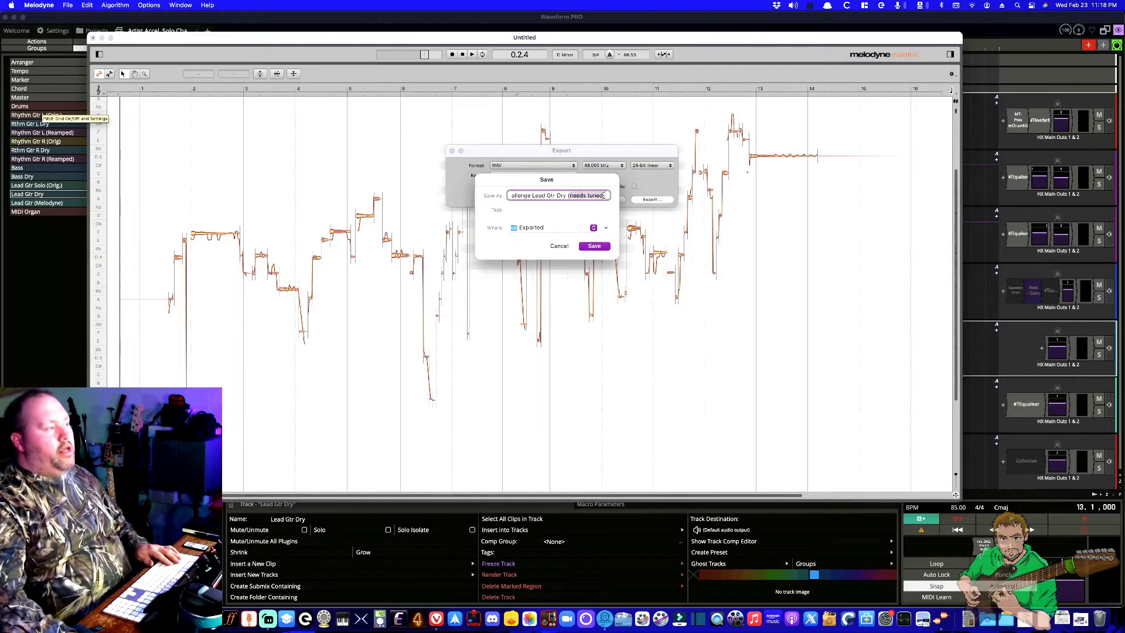
text((Edited))
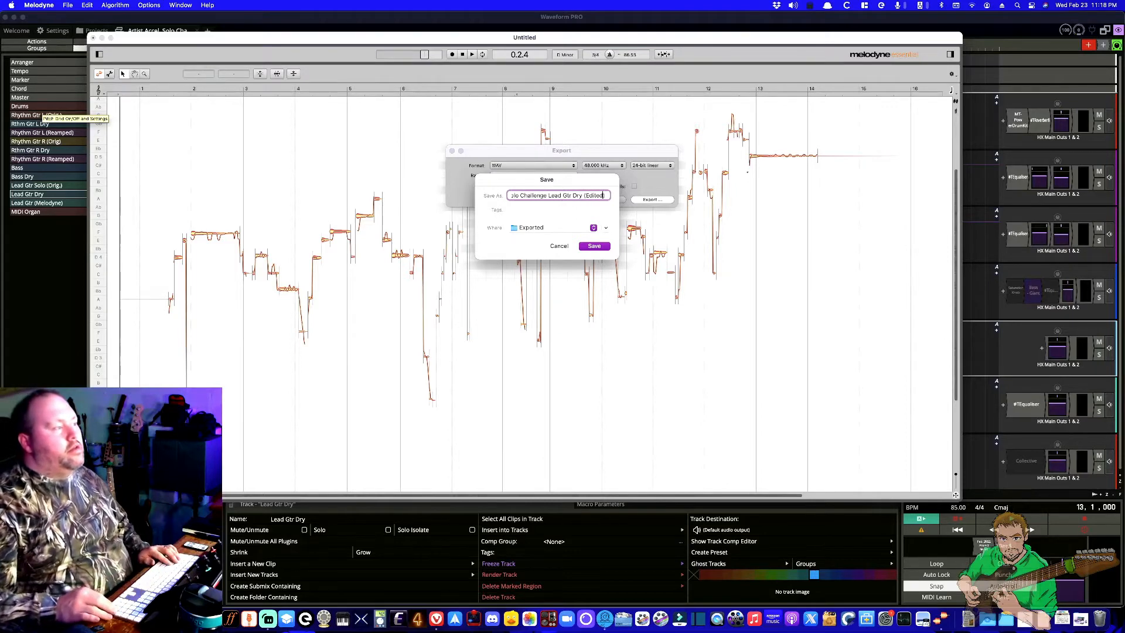
click(592, 246)
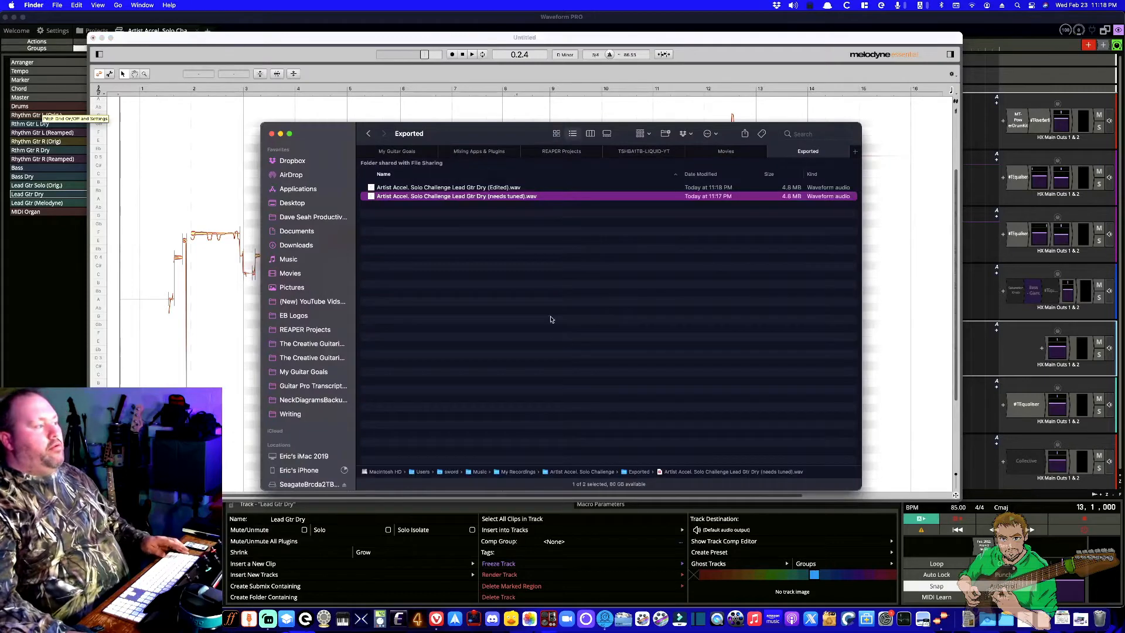
- Switch back to Waveform, insert a new track below Lead Gtr Dry and increase its height to match its neighbours
click(164, 266)
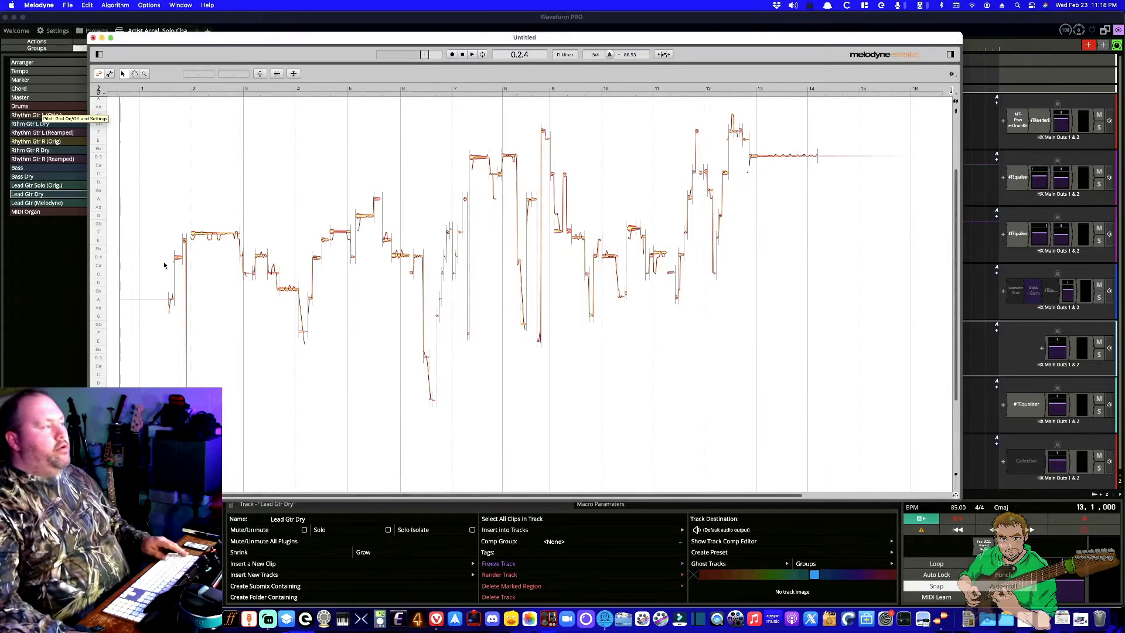
click(66, 312)
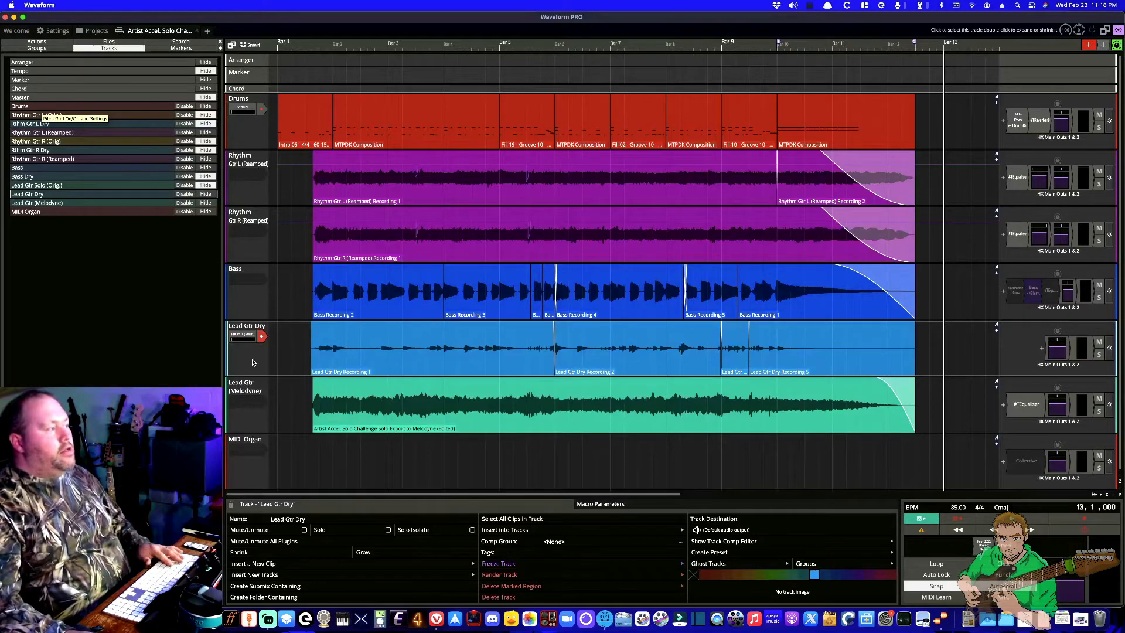
key(t)
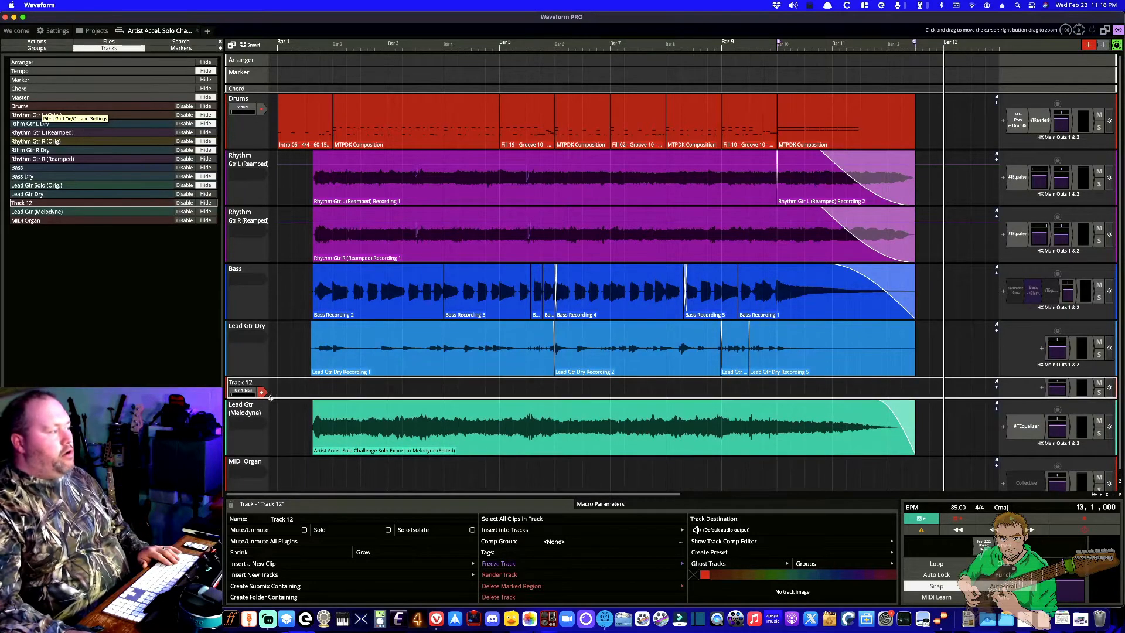
drag(259, 399, 258, 429)
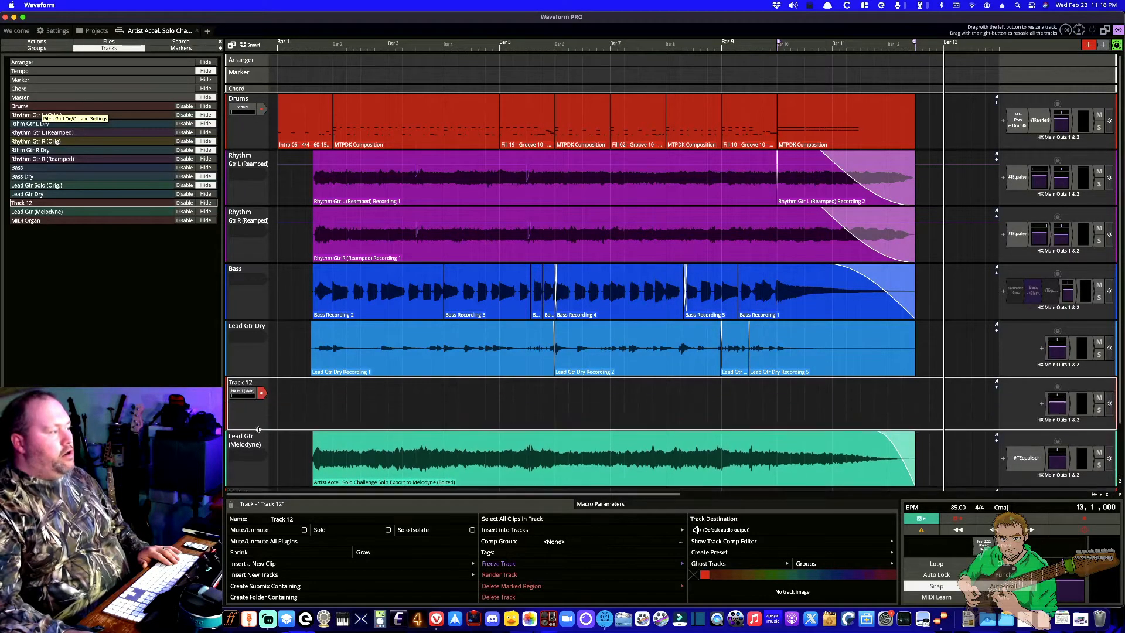
- Rename the new track as "Lead Gtr Dry (Melodyne)"
click(246, 332)
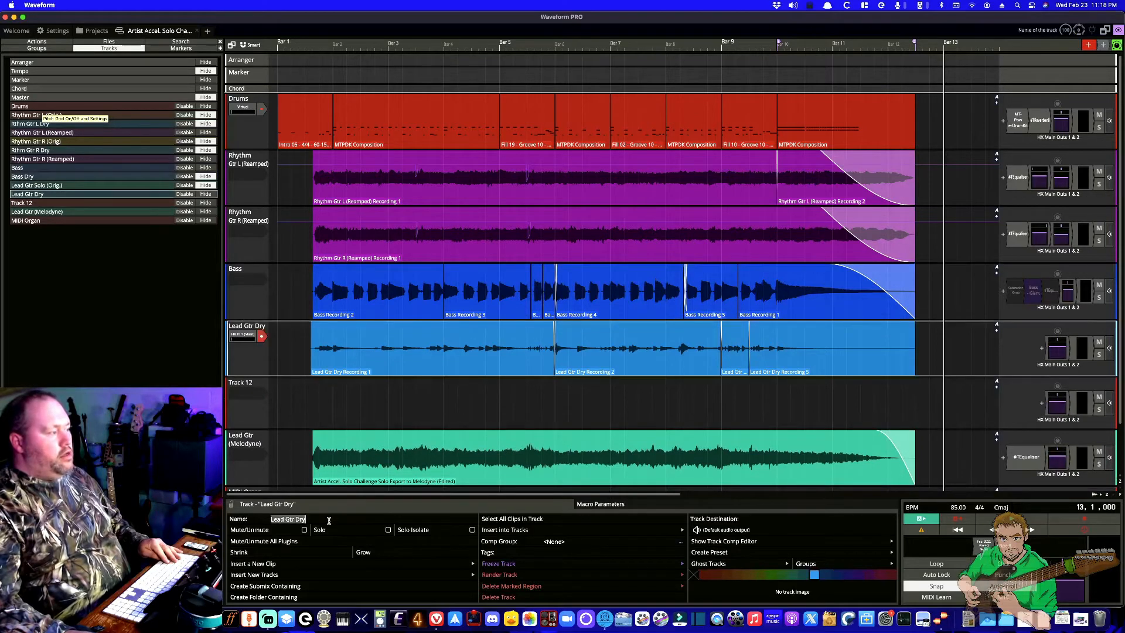
click(261, 394)
click(315, 519)
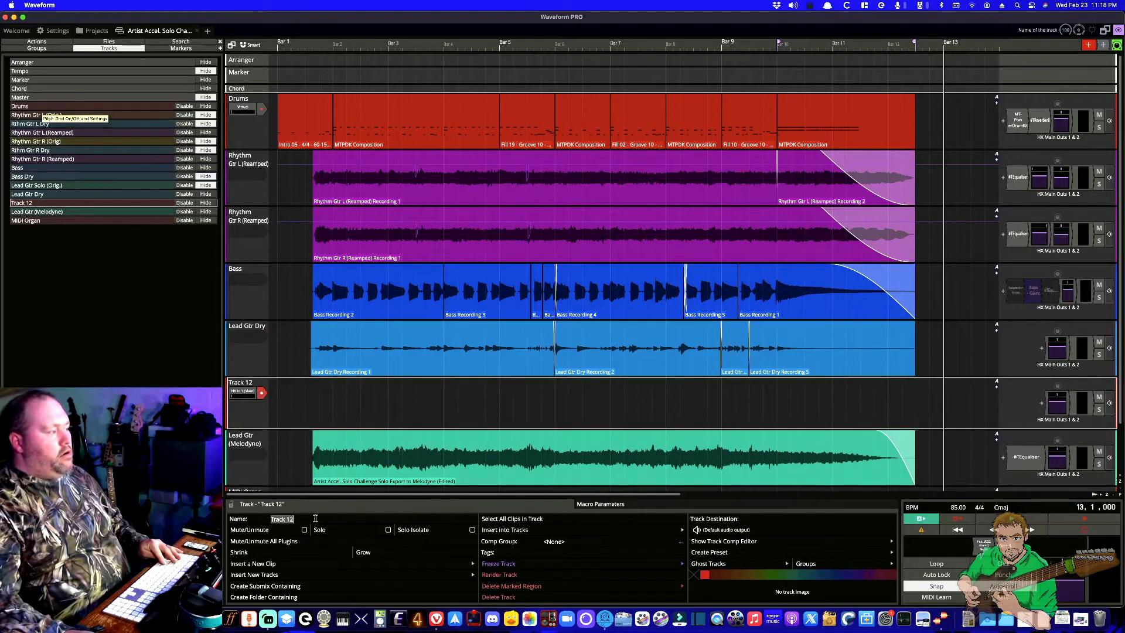
text(Lead Gtr Dry)
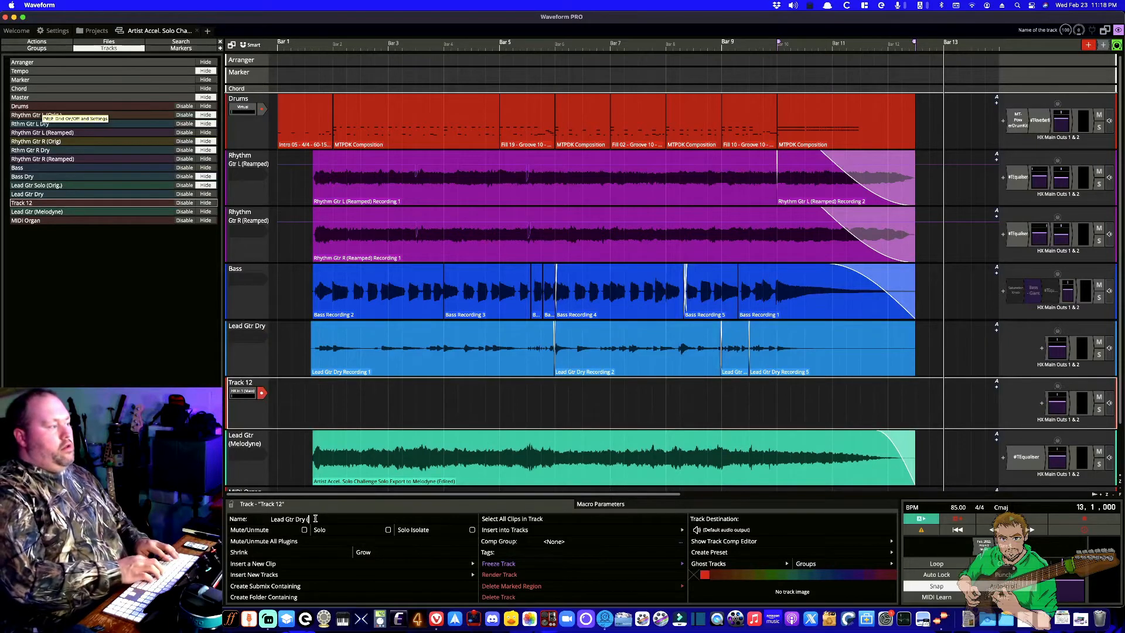
key(Return)
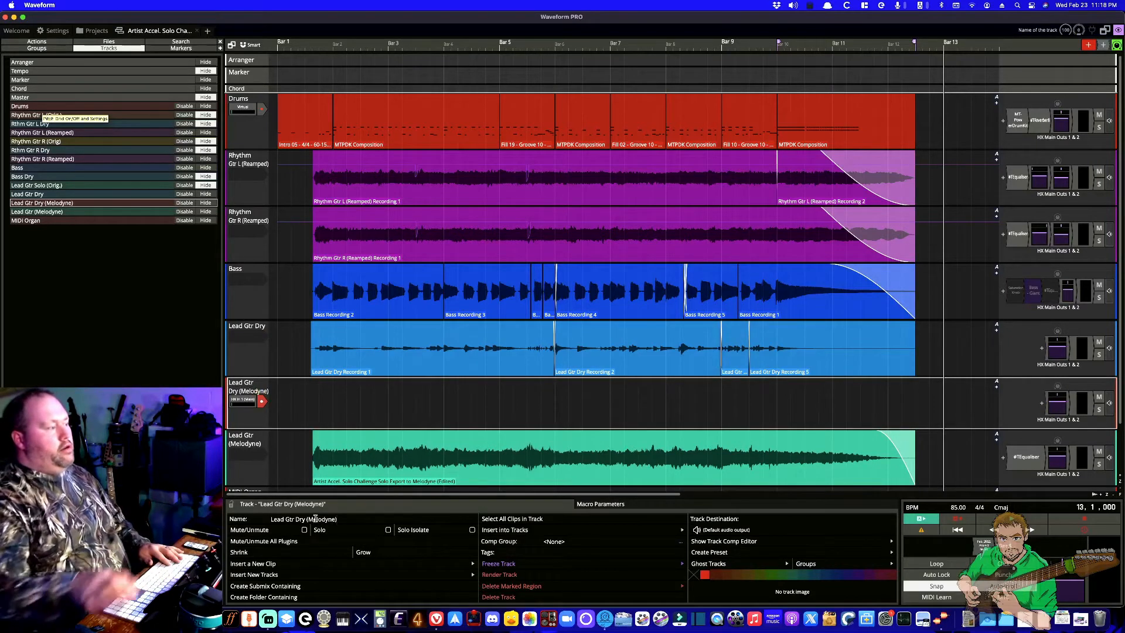
key(super+Tab)
key(super+Tab)
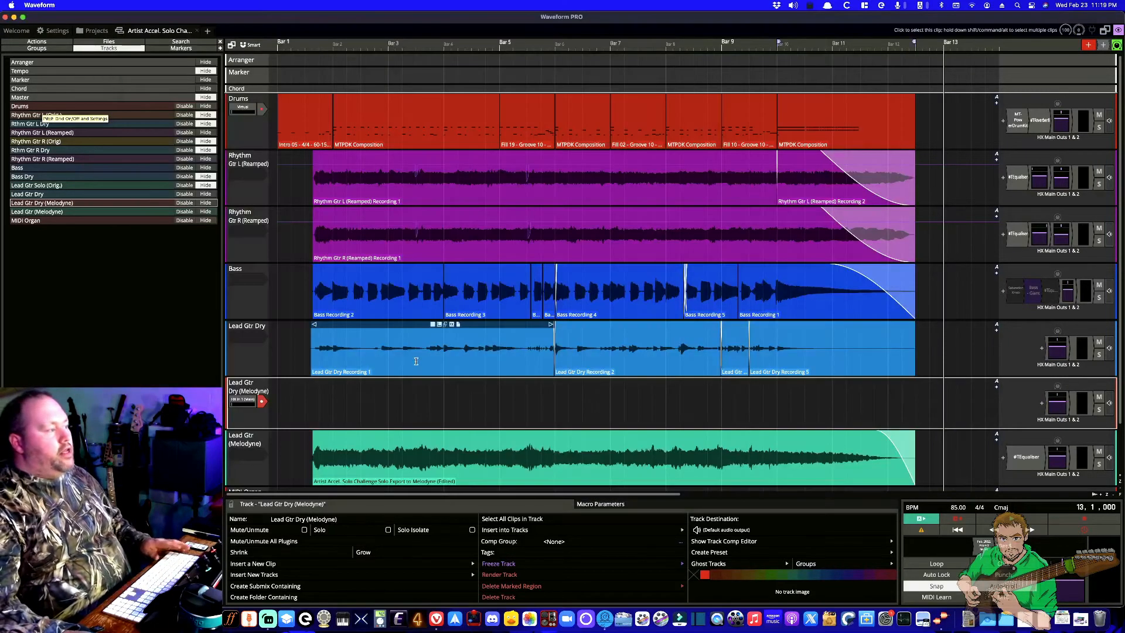
- Bring the "(Edited)" WAV from Finder onto the Lead Gtr Dry (Melodyne) track in Waveform and trim the clip's end to 12, 3, 000
key(super+Tab)
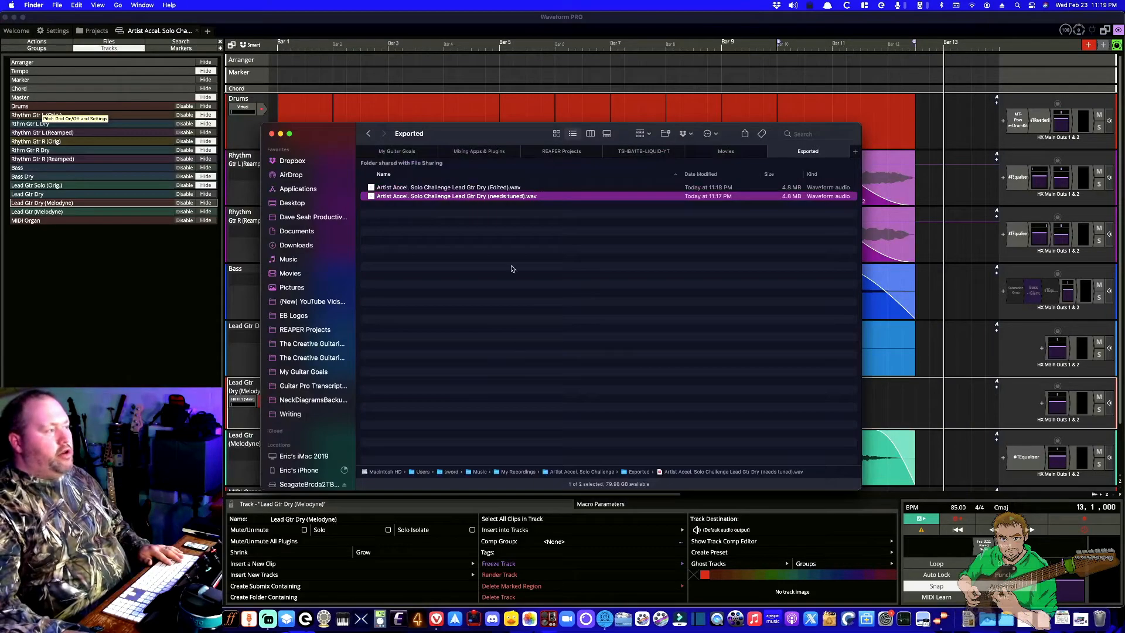
click(455, 188)
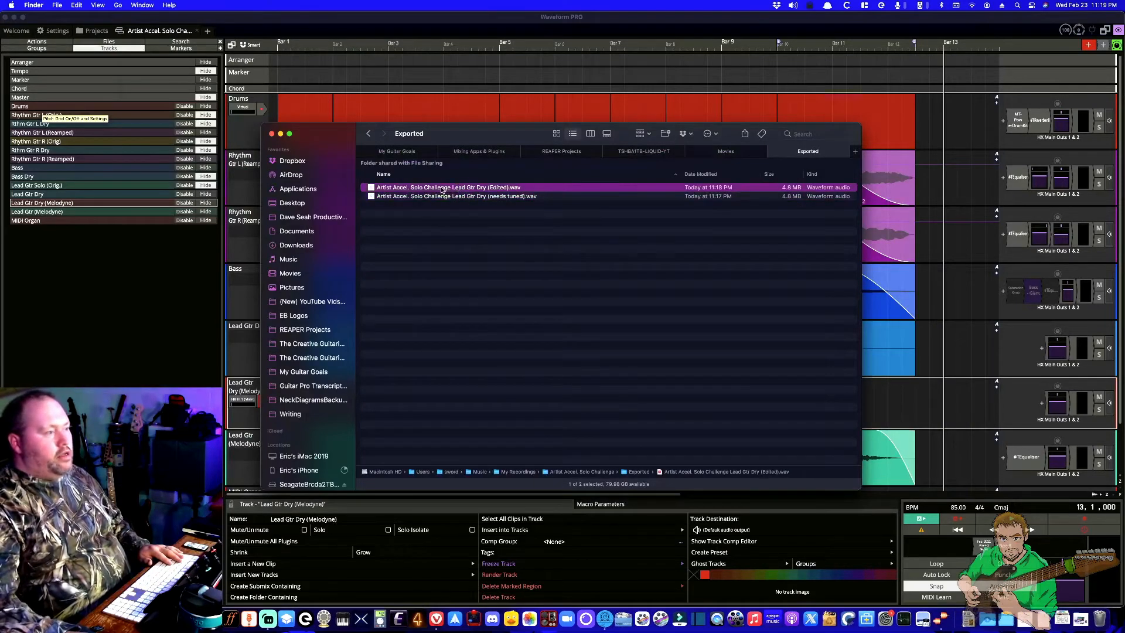
drag(442, 189, 316, 381)
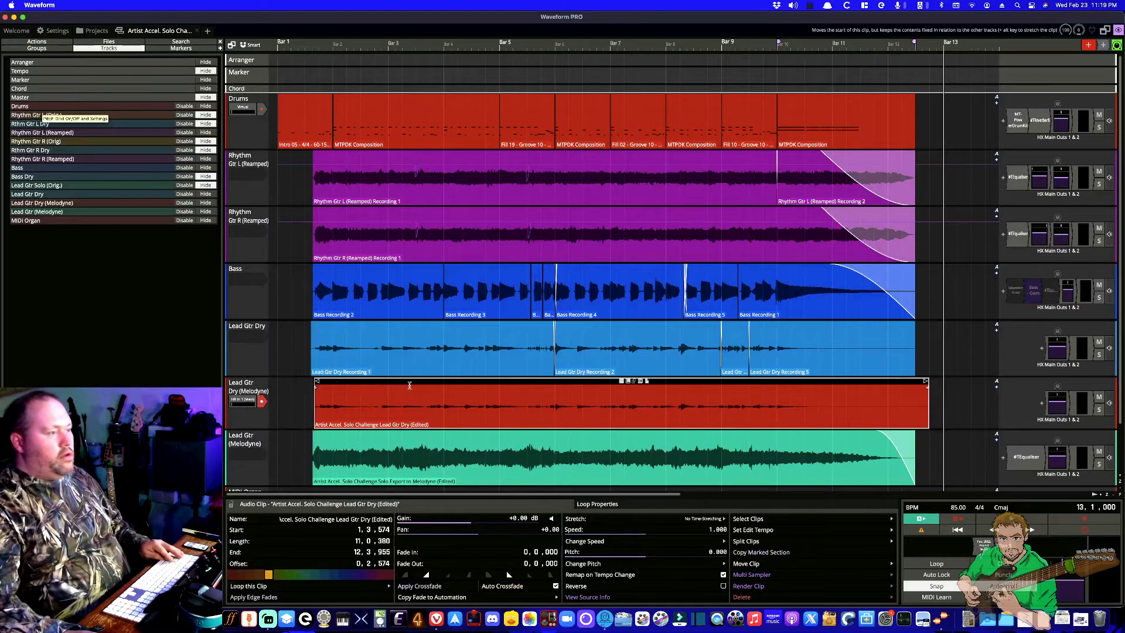
drag(926, 381, 912, 382)
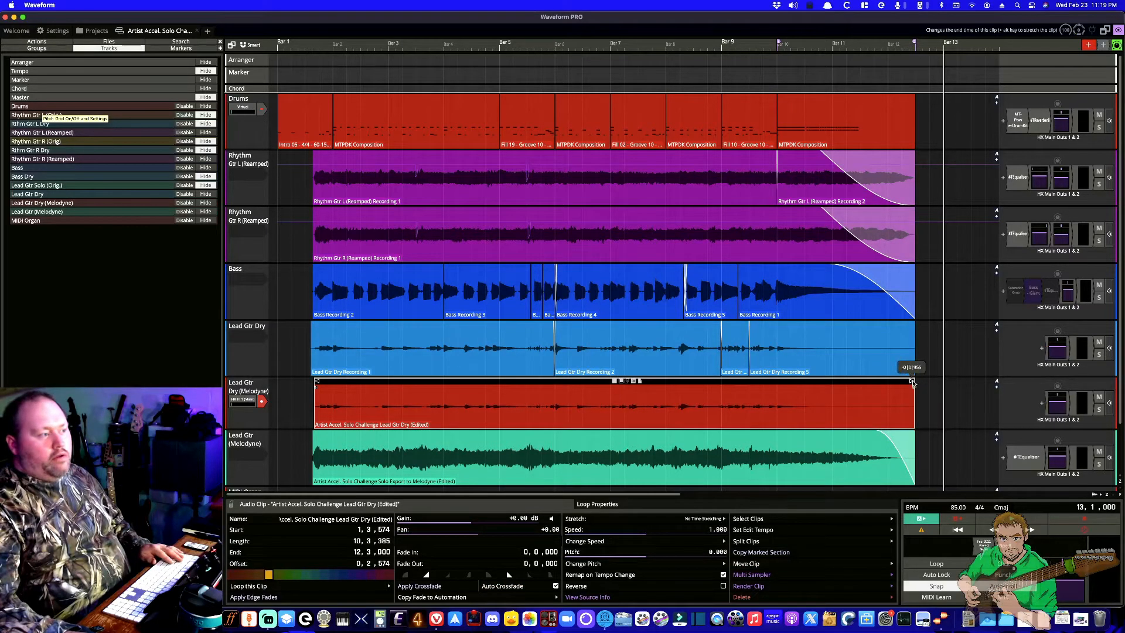
- Set the edited lead guitar clip's stretch mode to Melodyne, open its Melodyne editor and mute the Lead Gtr Dry track
click(479, 355)
click(494, 413)
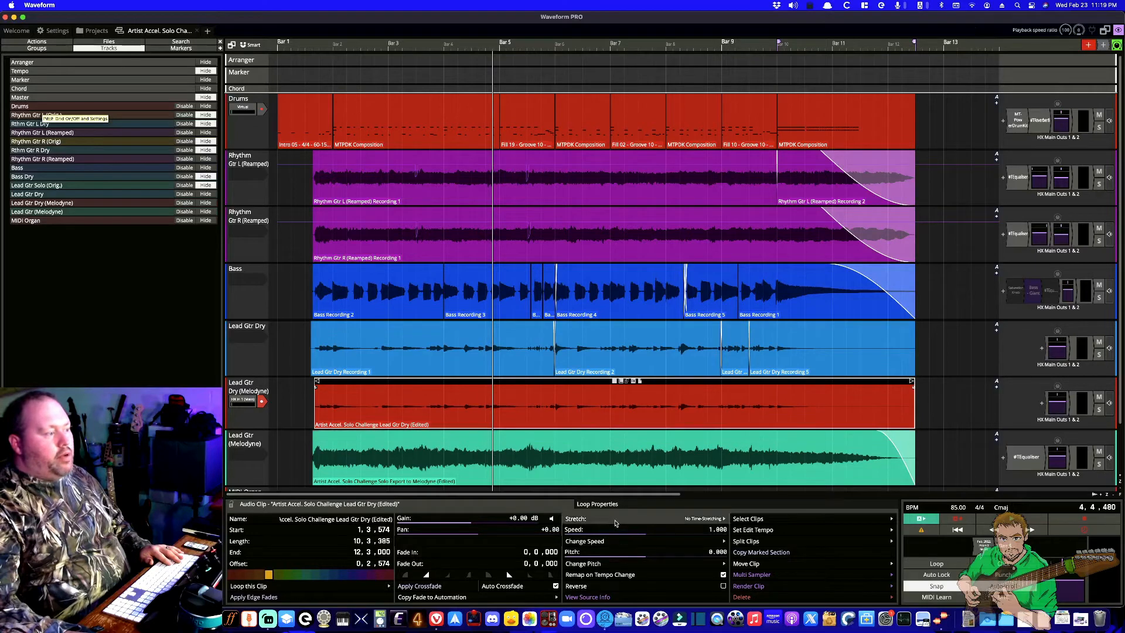
click(616, 519)
click(607, 579)
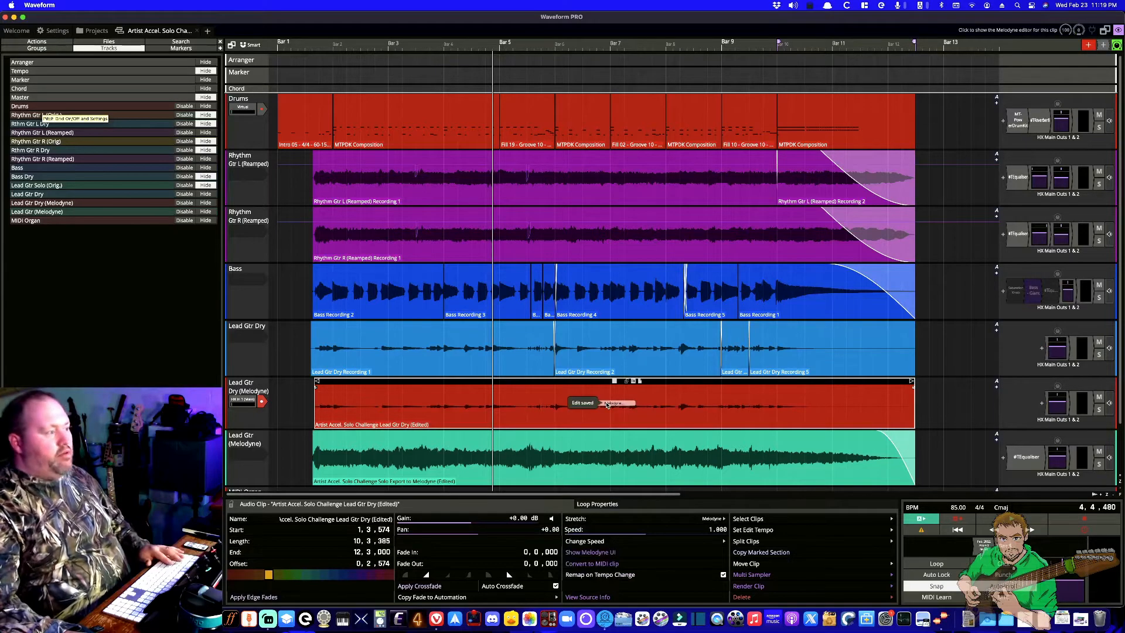
click(609, 403)
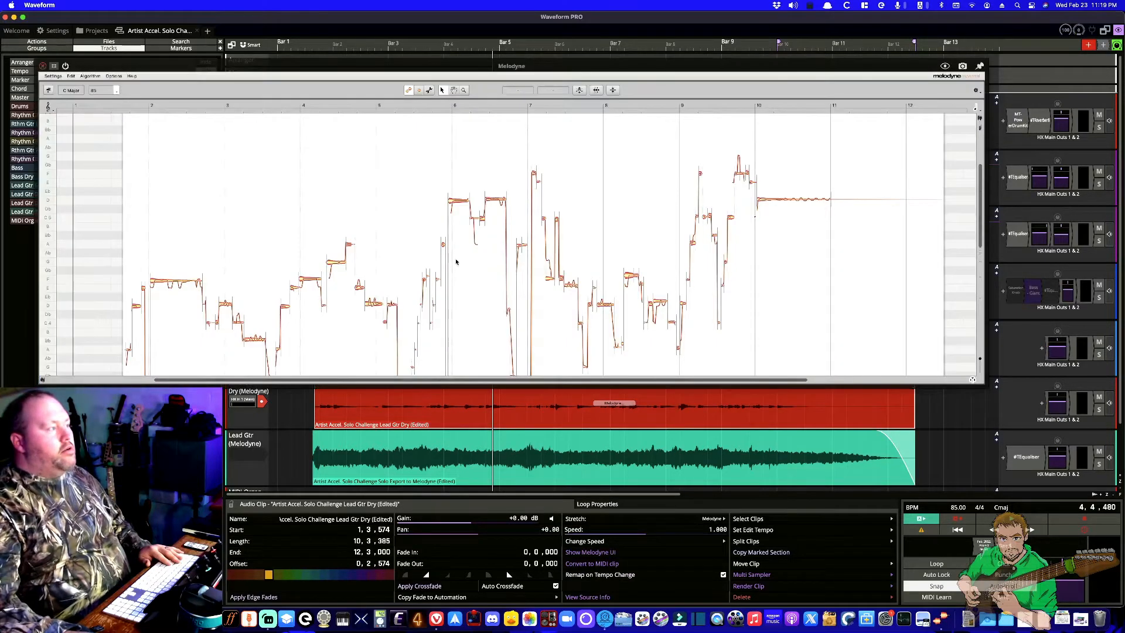
click(1099, 342)
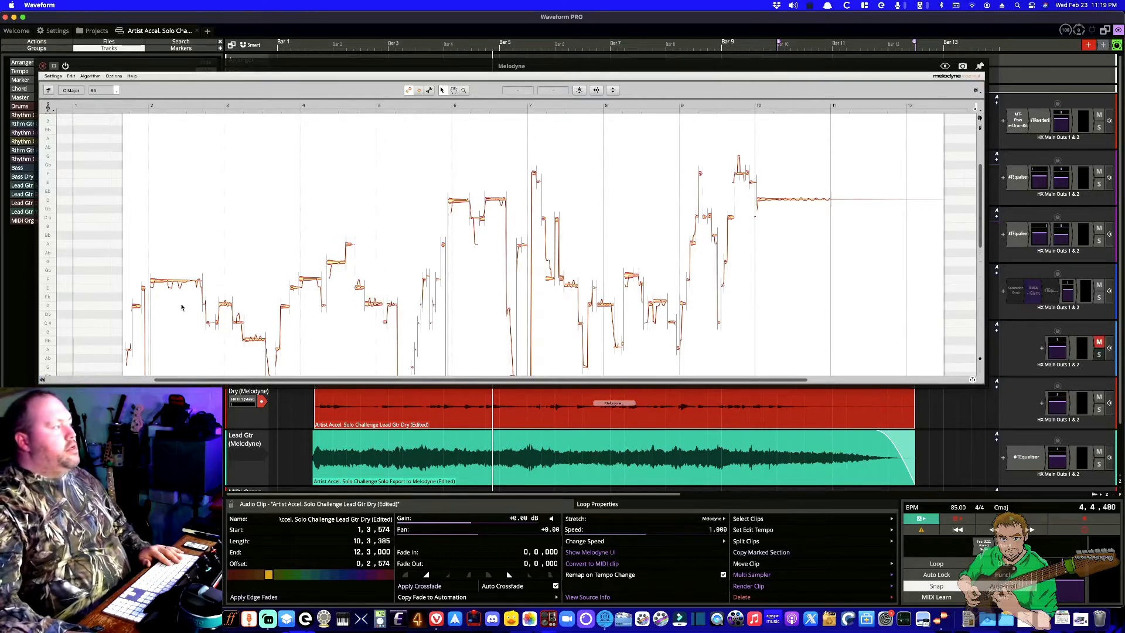
- Zoom in on the edited clip's opening bars in Melodyne and examine the notes and their pitch curves
scroll(181, 307, left, 5)
right_click(314, 216)
click(315, 218)
right_click(318, 220)
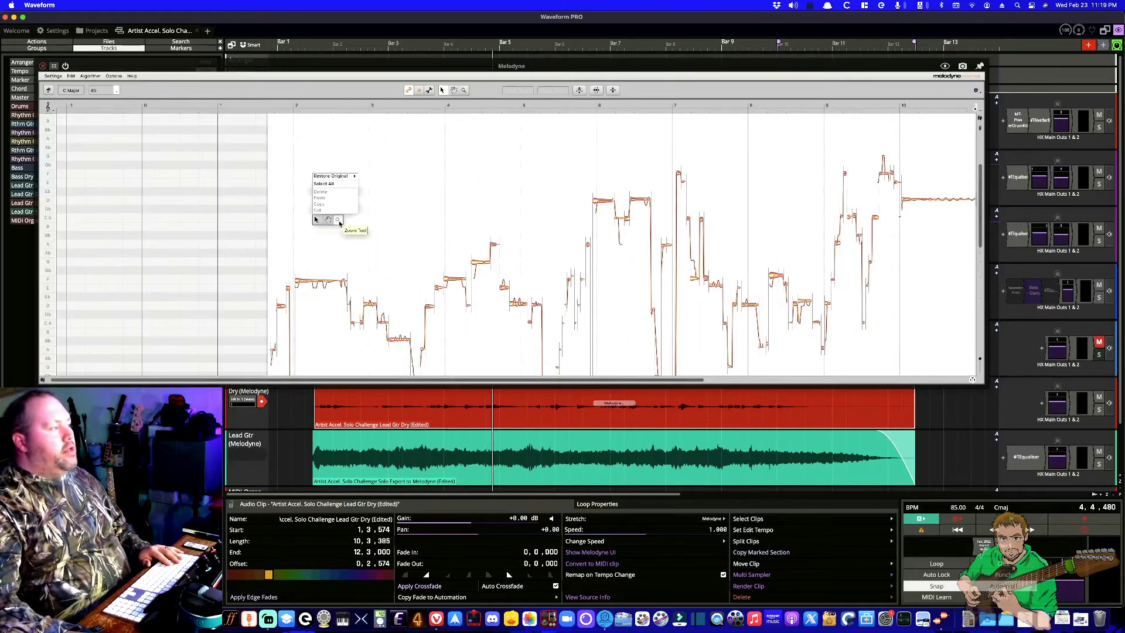
click(338, 220)
drag(327, 291, 344, 256)
scroll(344, 257, down, 5)
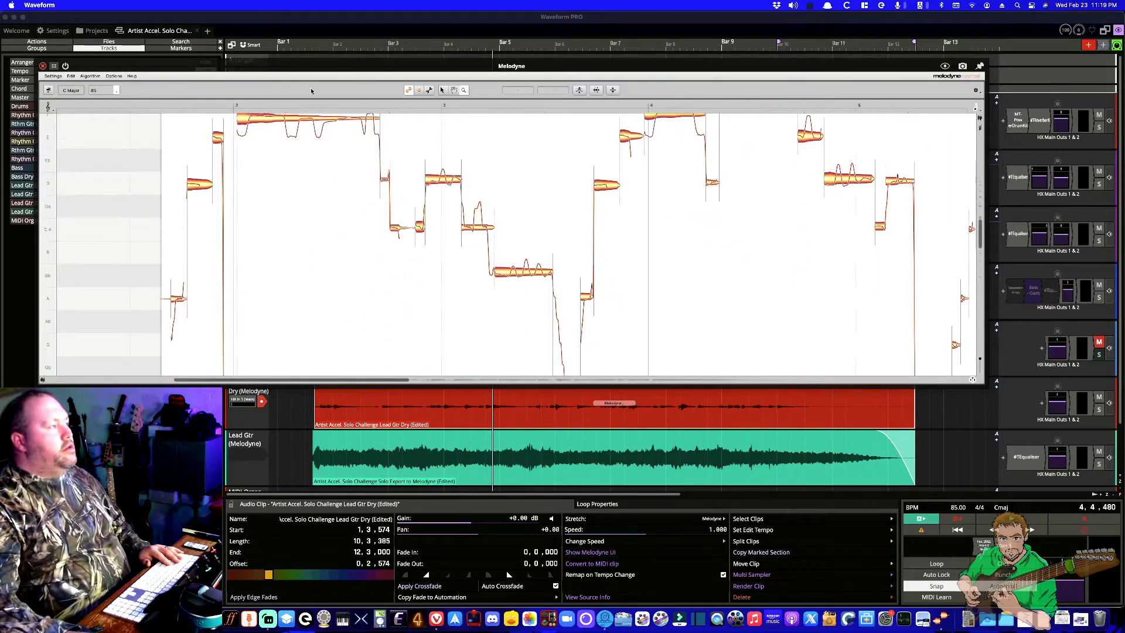
right_click(312, 224)
click(300, 231)
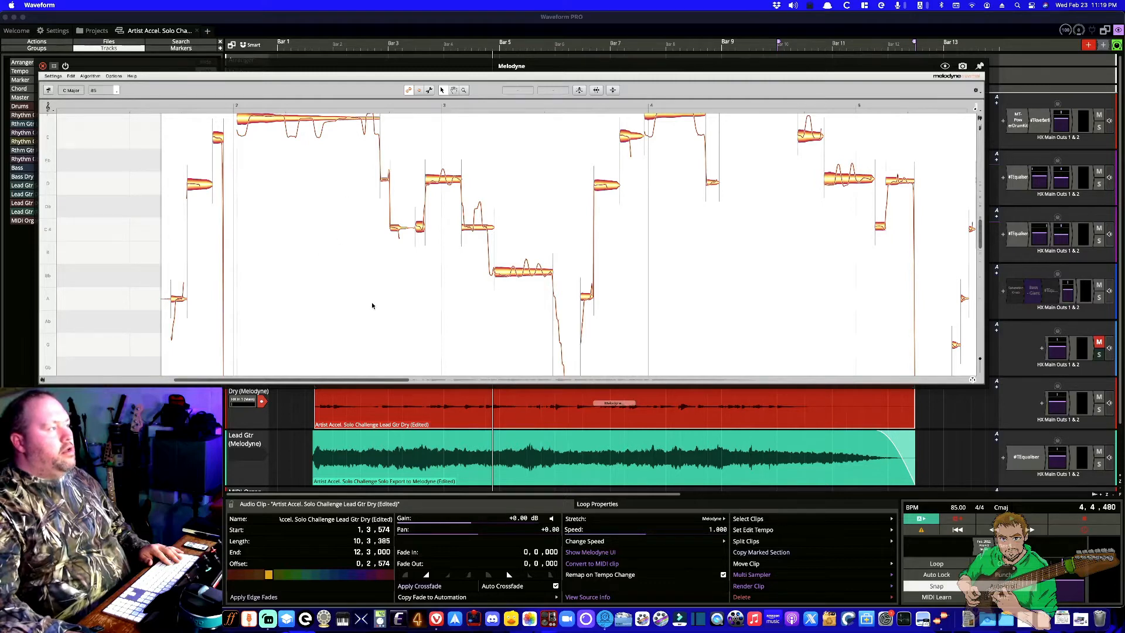
scroll(371, 305, up, 5)
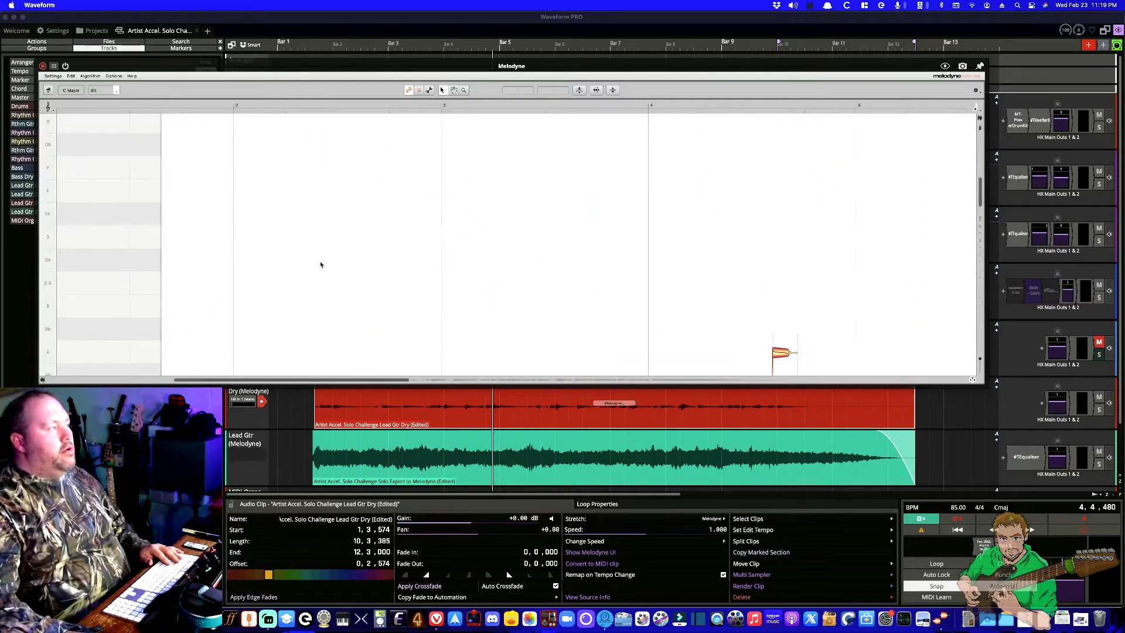
scroll(321, 265, down, 4)
scroll(285, 313, down, 3)
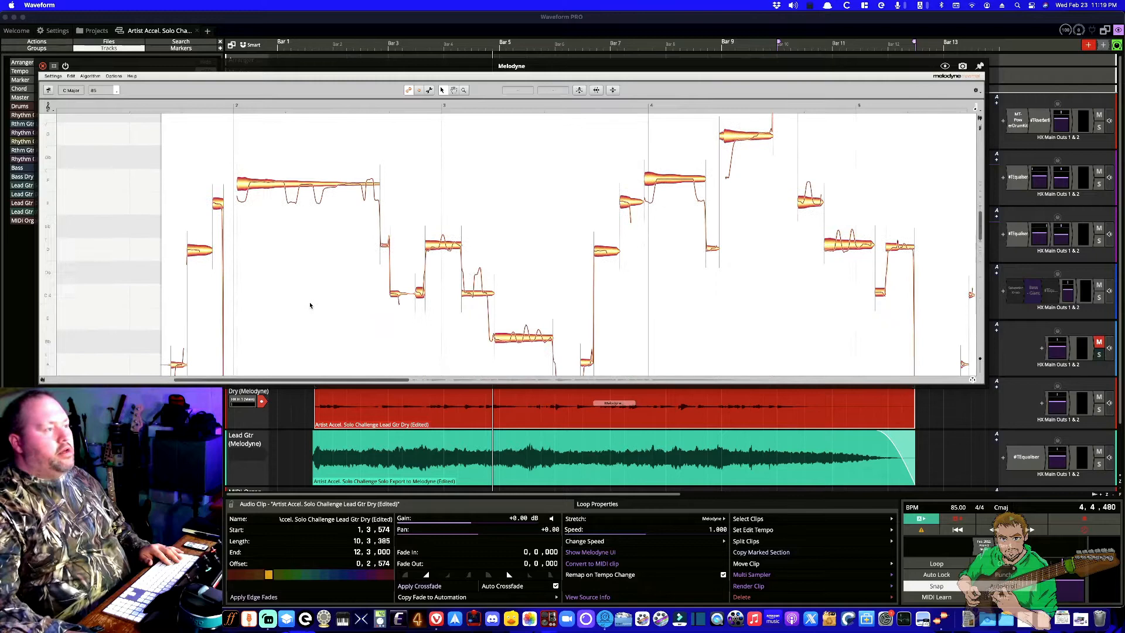
- Reopen the edited clip's Melodyne editor for another look at the notes, and close it
click(42, 66)
click(613, 403)
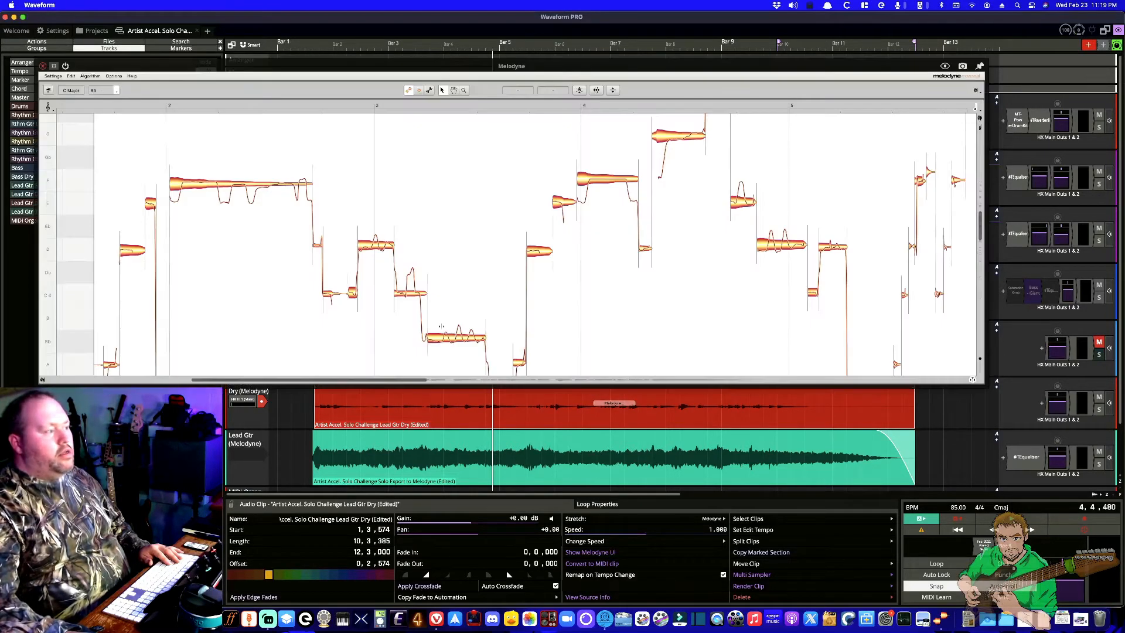
click(374, 185)
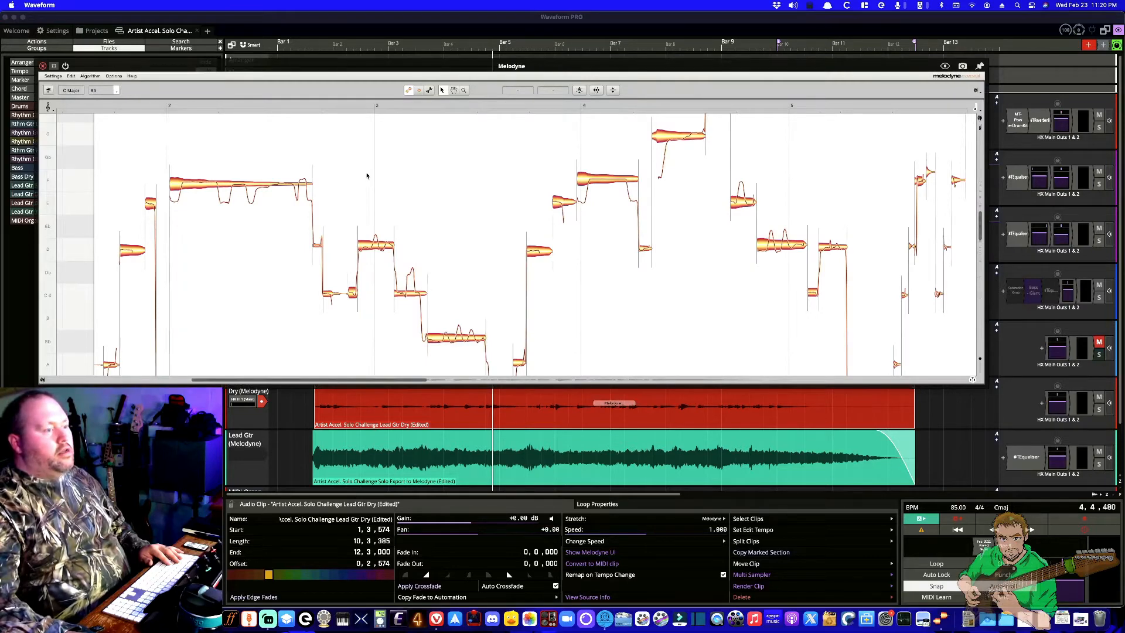
click(42, 66)
- Set the Lead Gtr (Melodyne) clip's stretch mode to Melodyne and inspect its notes in the Melodyne editor for comparison
click(491, 333)
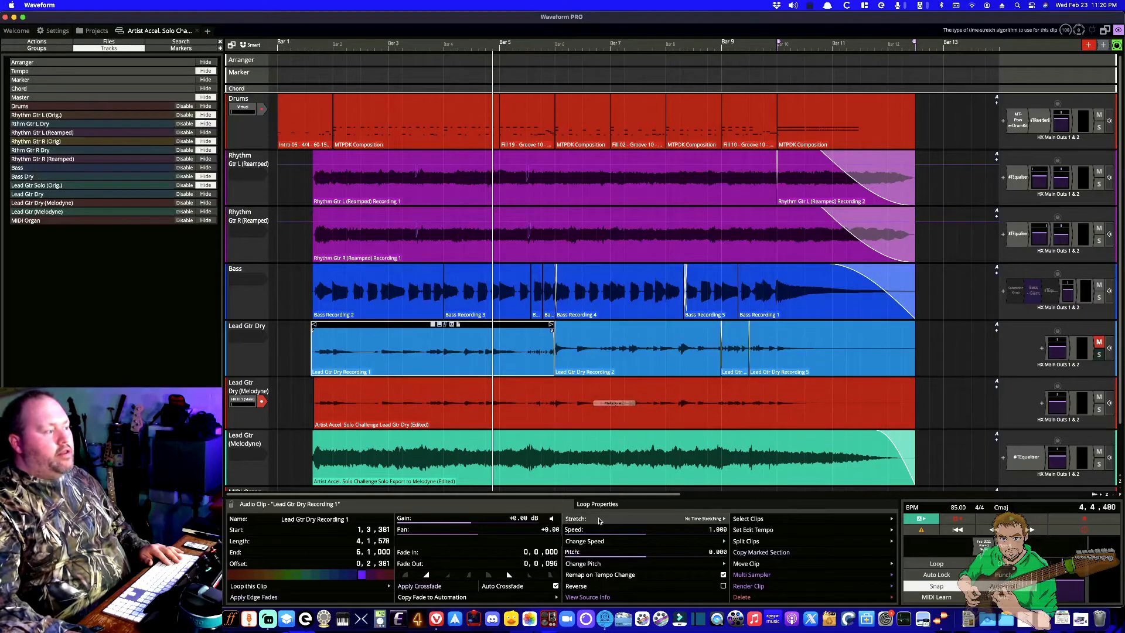
click(585, 515)
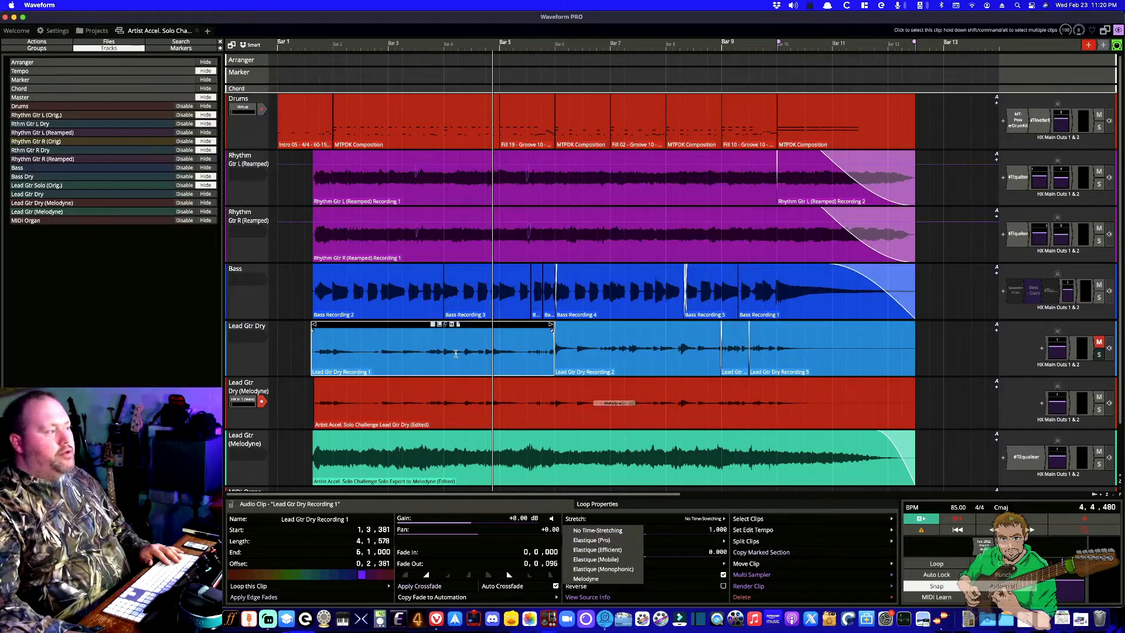
click(485, 457)
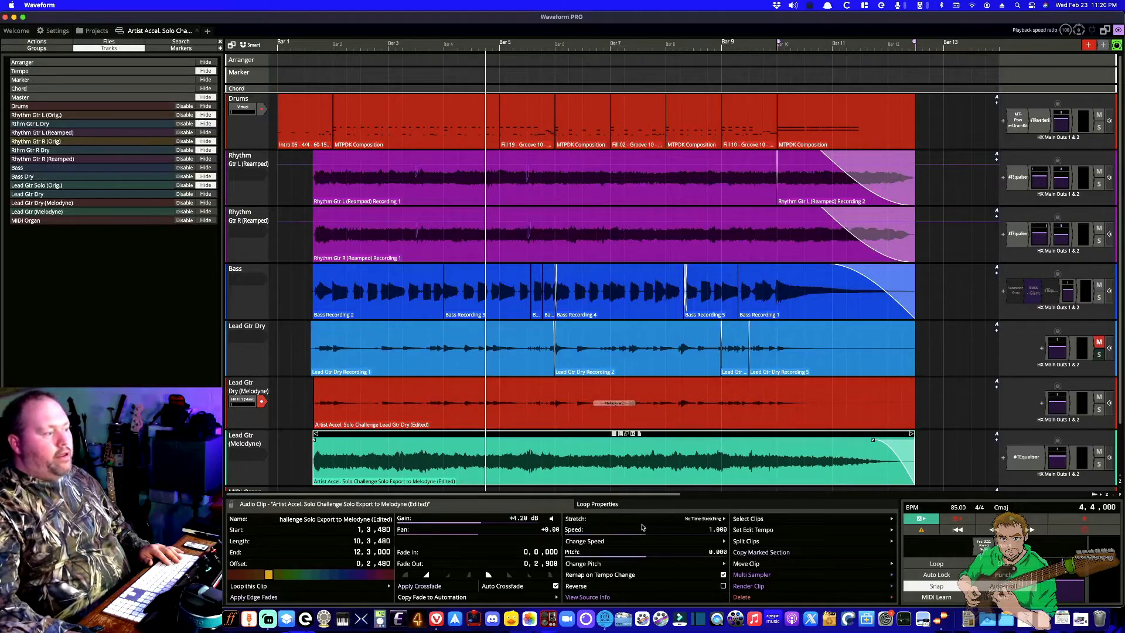
click(609, 520)
click(607, 579)
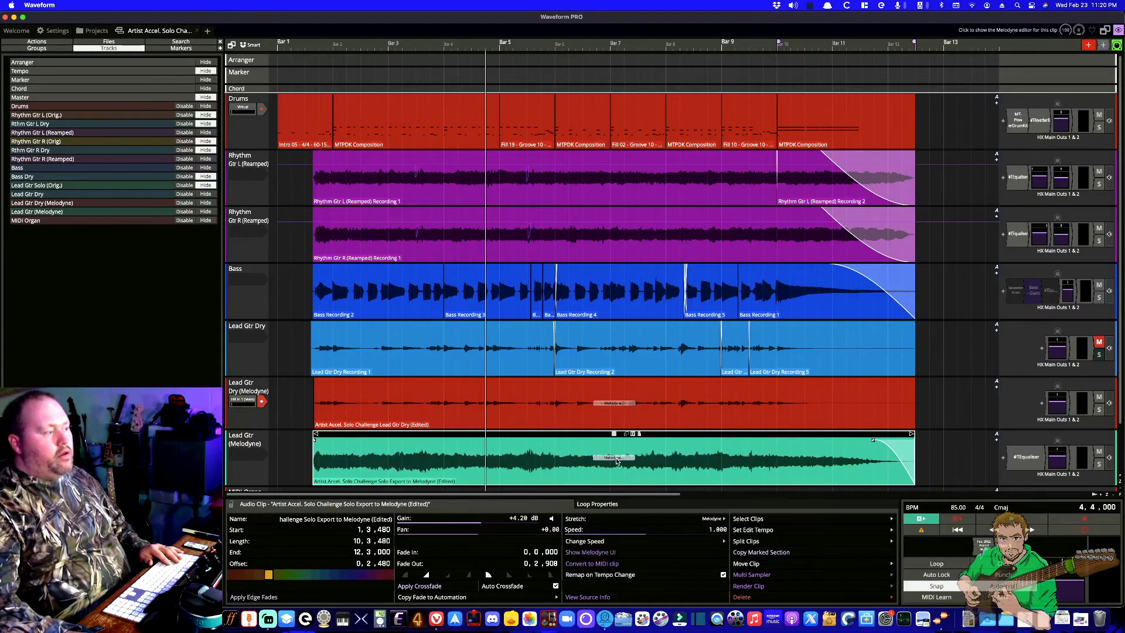
click(615, 459)
click(374, 154)
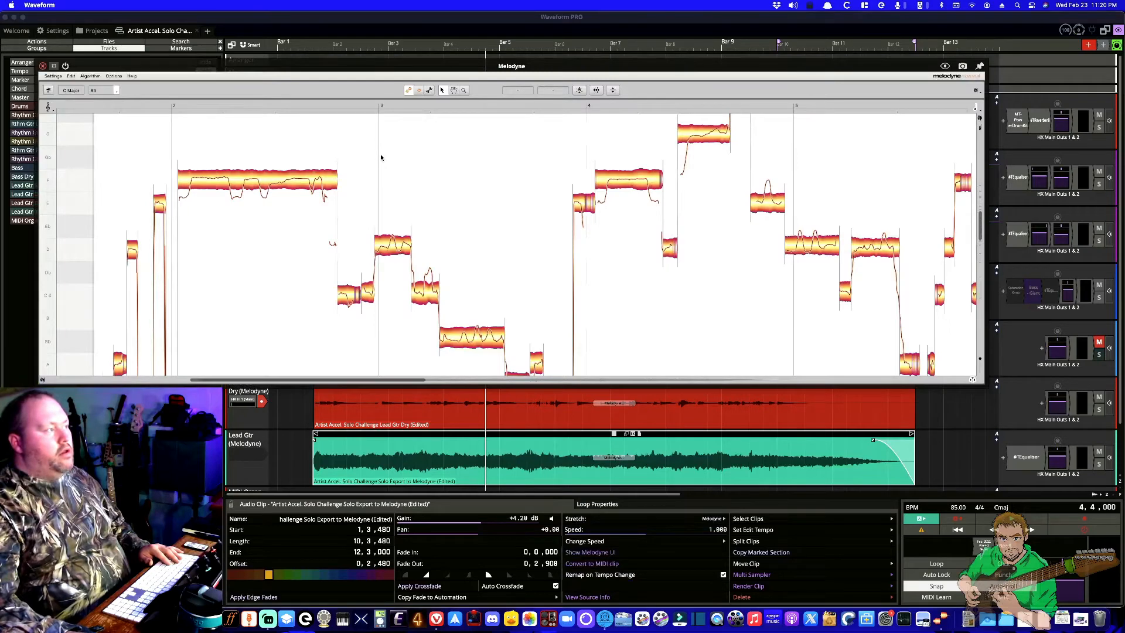
click(43, 66)
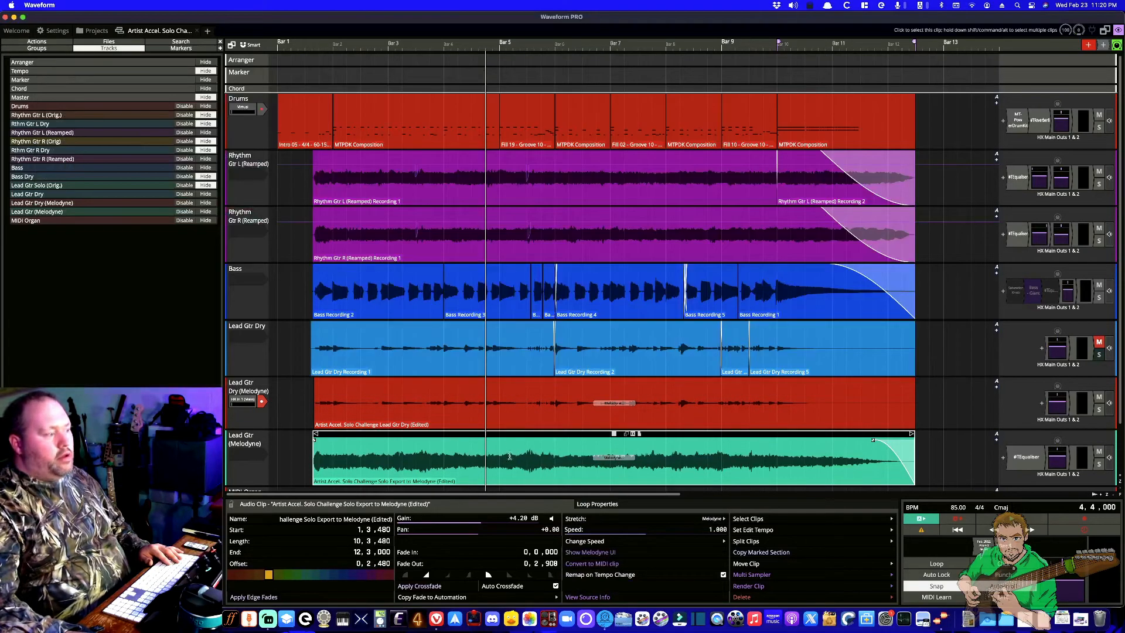
- Return the Lead Gtr (Melodyne) clip's stretch mode to No Time-Stretching
click(582, 519)
click(598, 530)
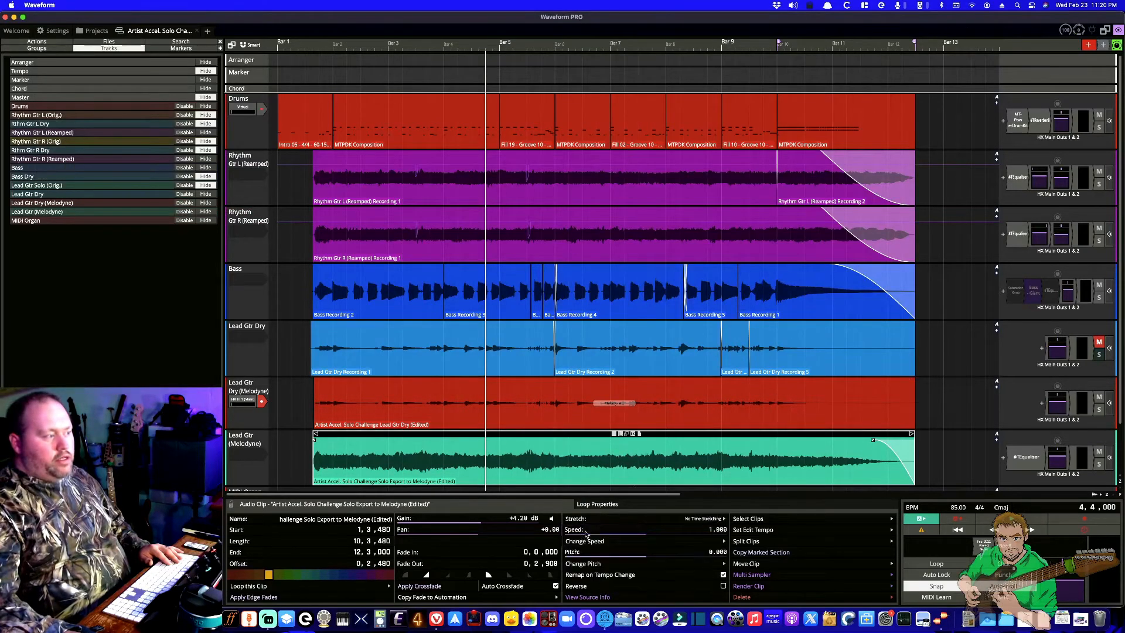
- Set the first Lead Gtr Dry clip's stretch mode to Melodyne and inspect its notes in the Melodyne editor
click(505, 344)
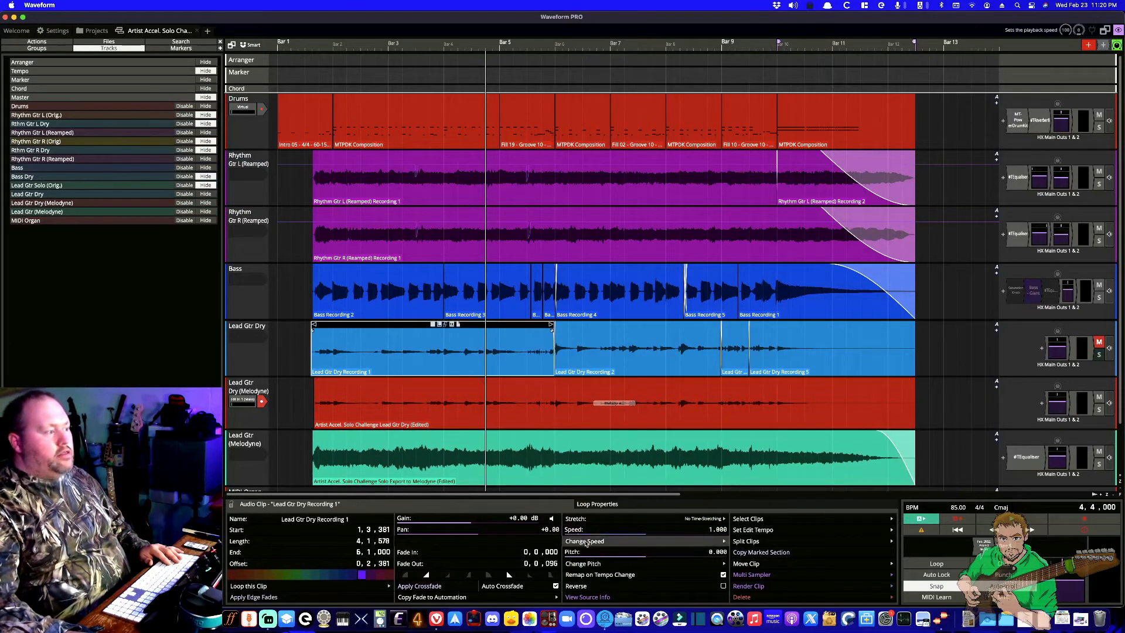
click(592, 519)
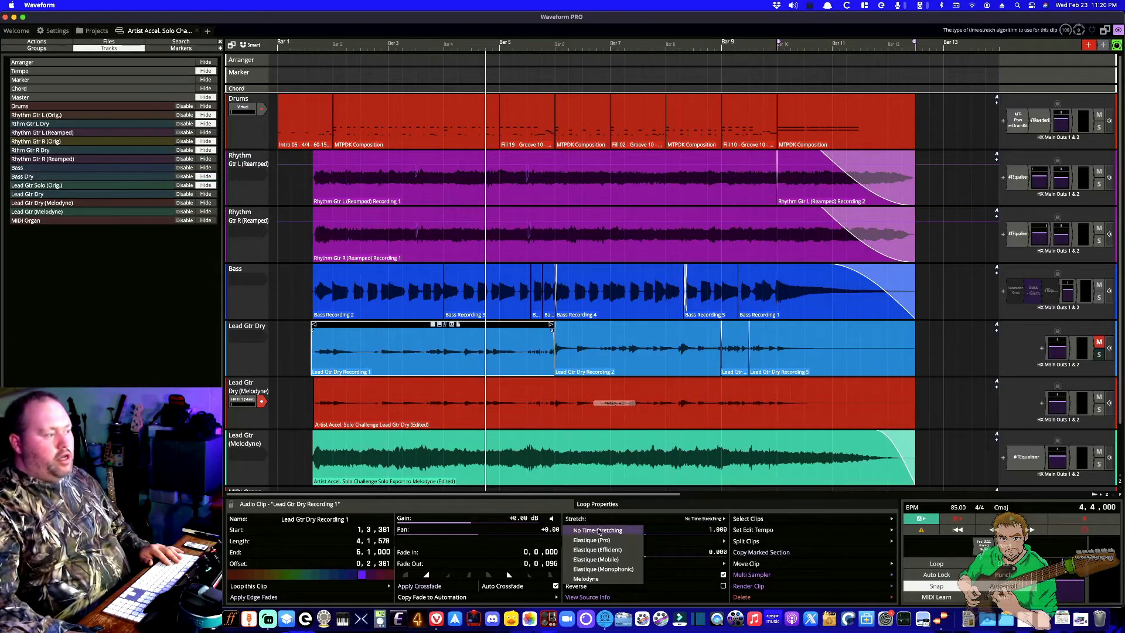
click(588, 578)
click(431, 348)
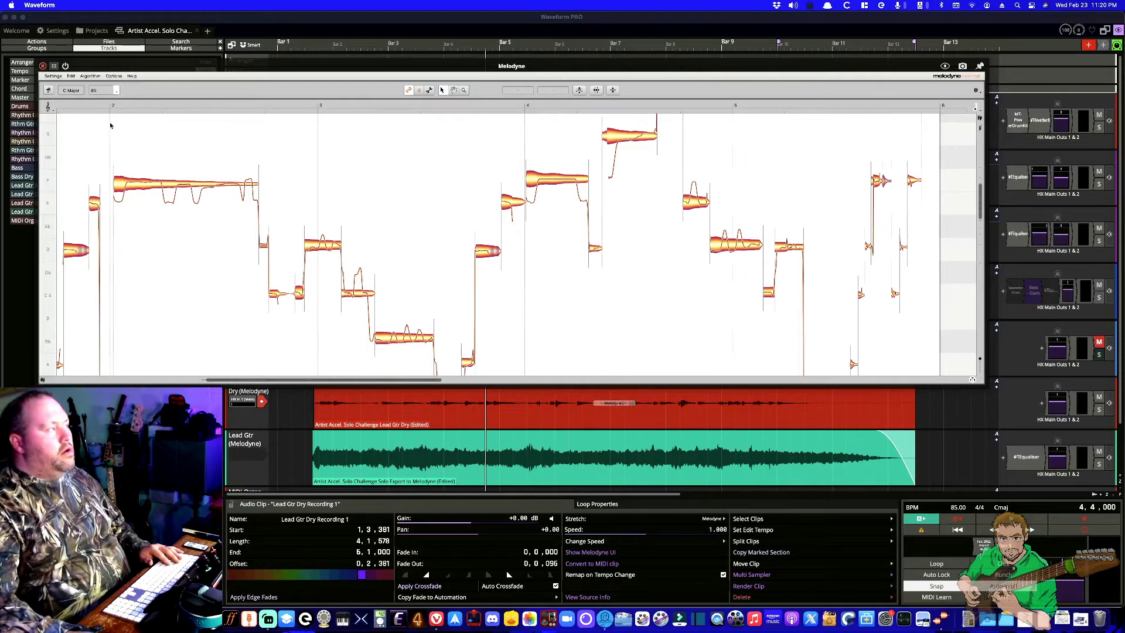
key(space)
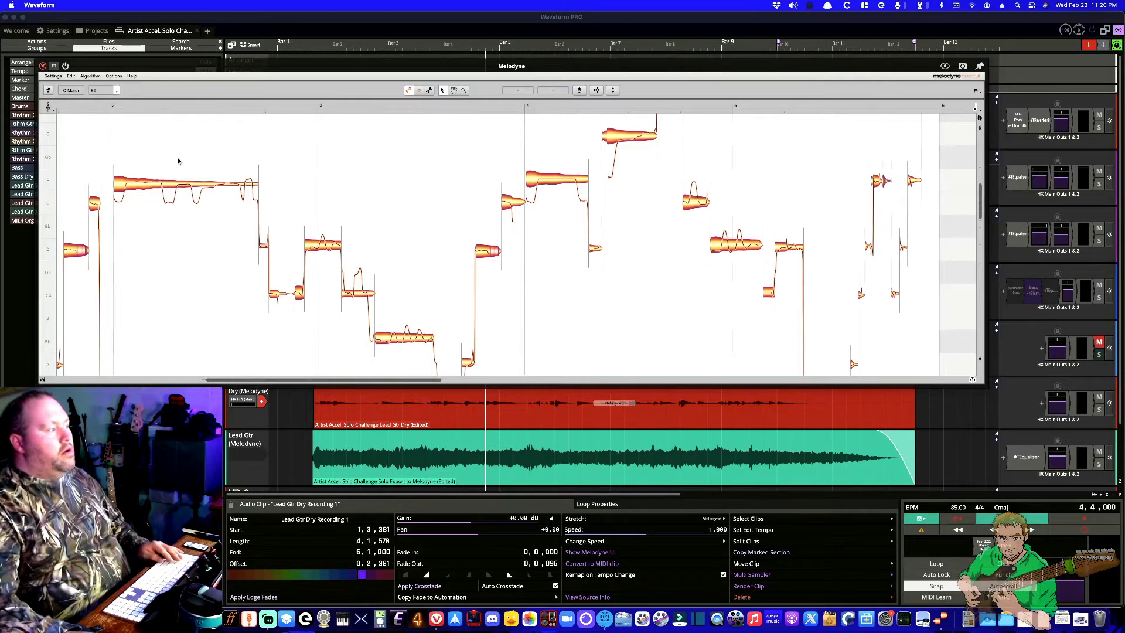
click(43, 66)
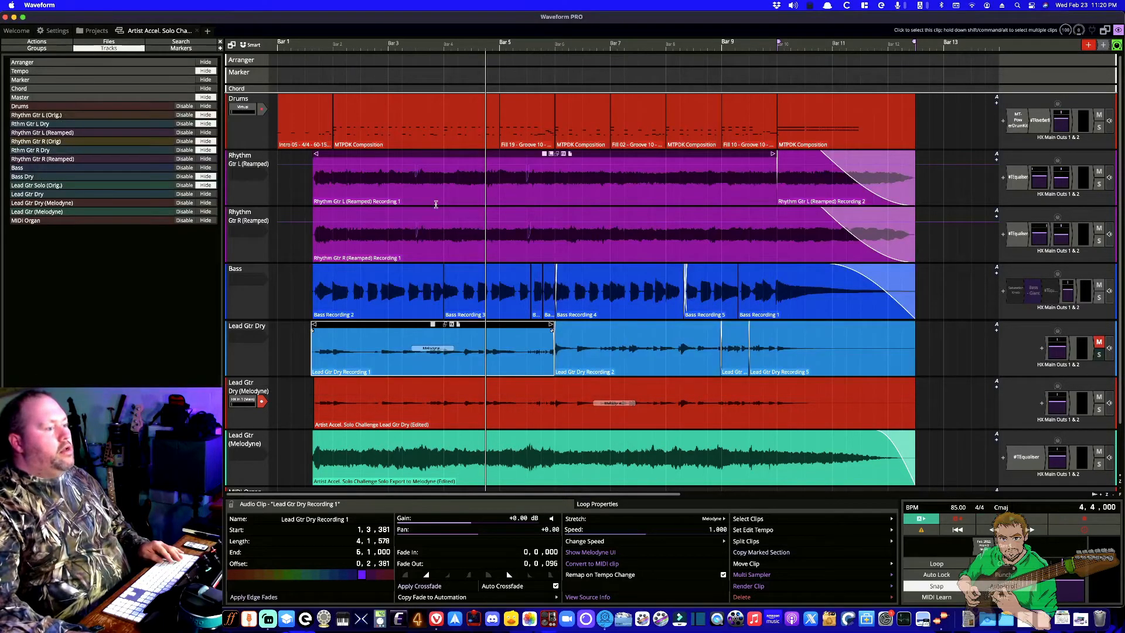
- Check the sample rate in the audio device settings and test playback of the edit
click(59, 31)
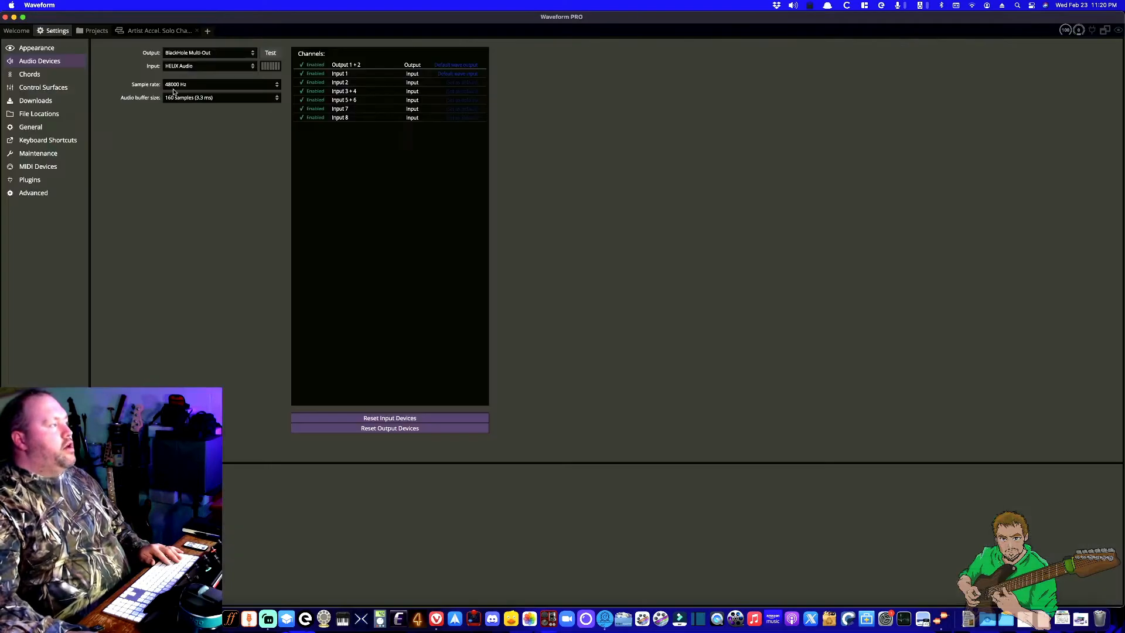
click(146, 32)
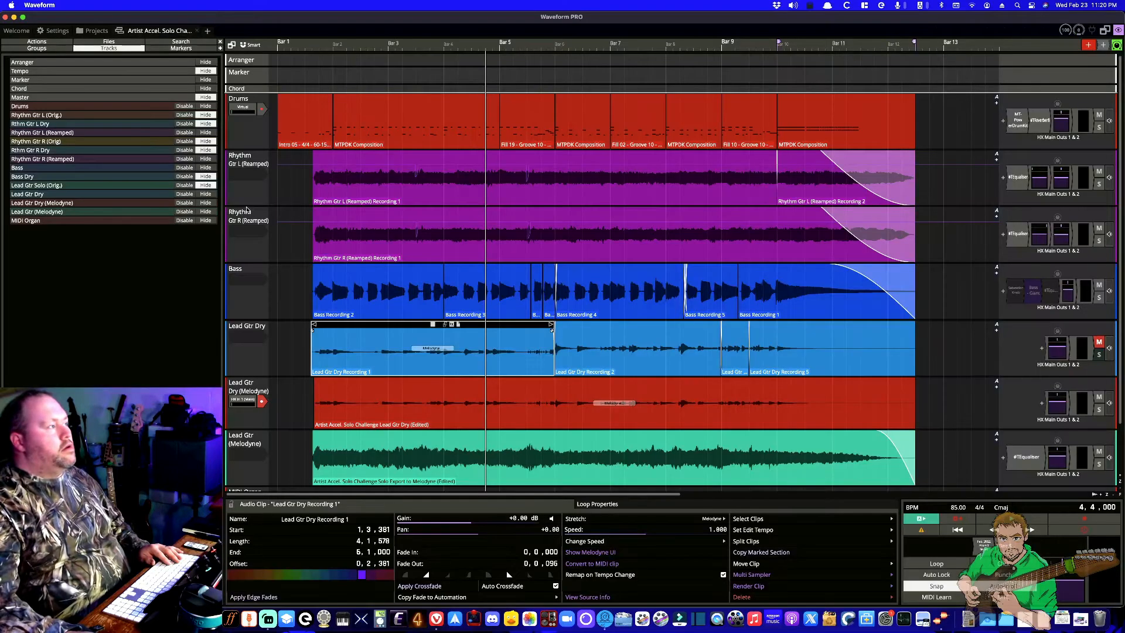
key(space)
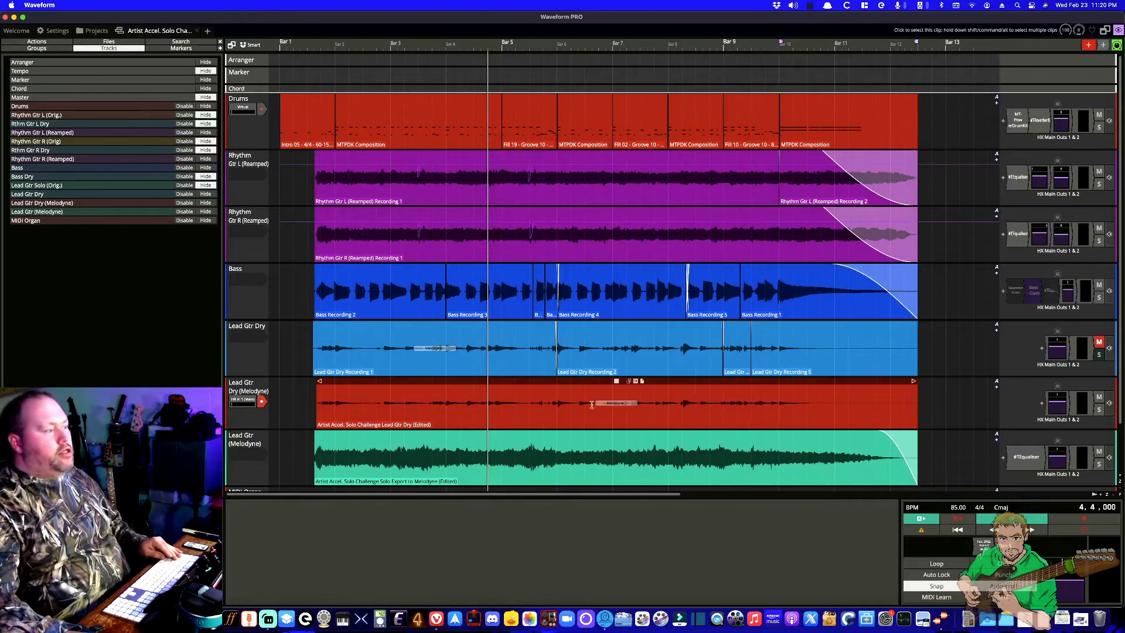
key(super+s)
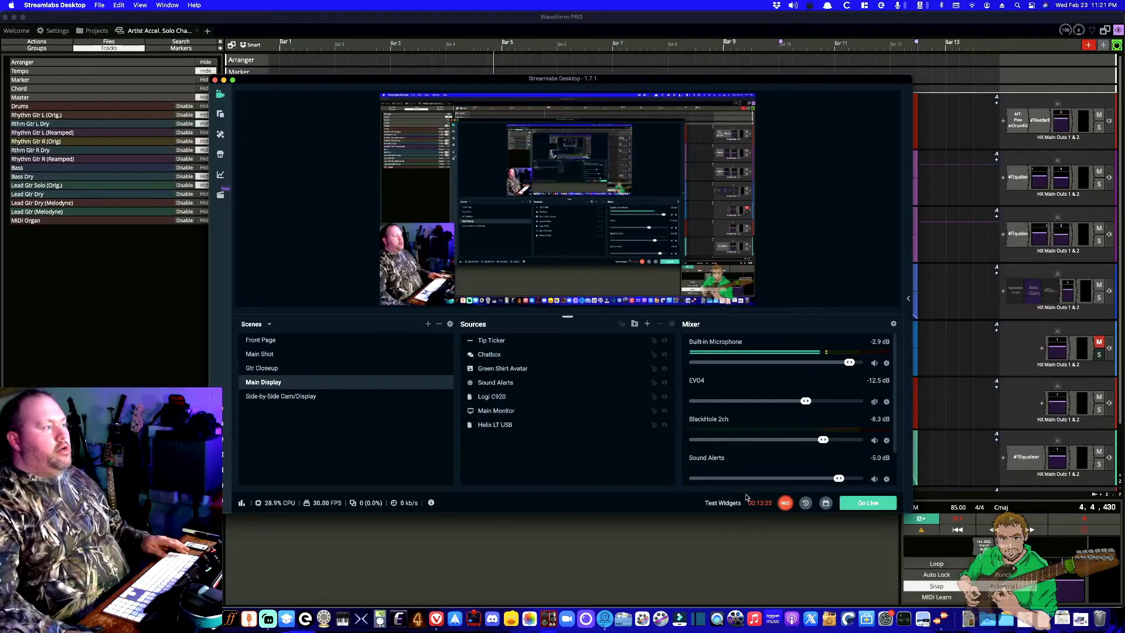
click(435, 463)
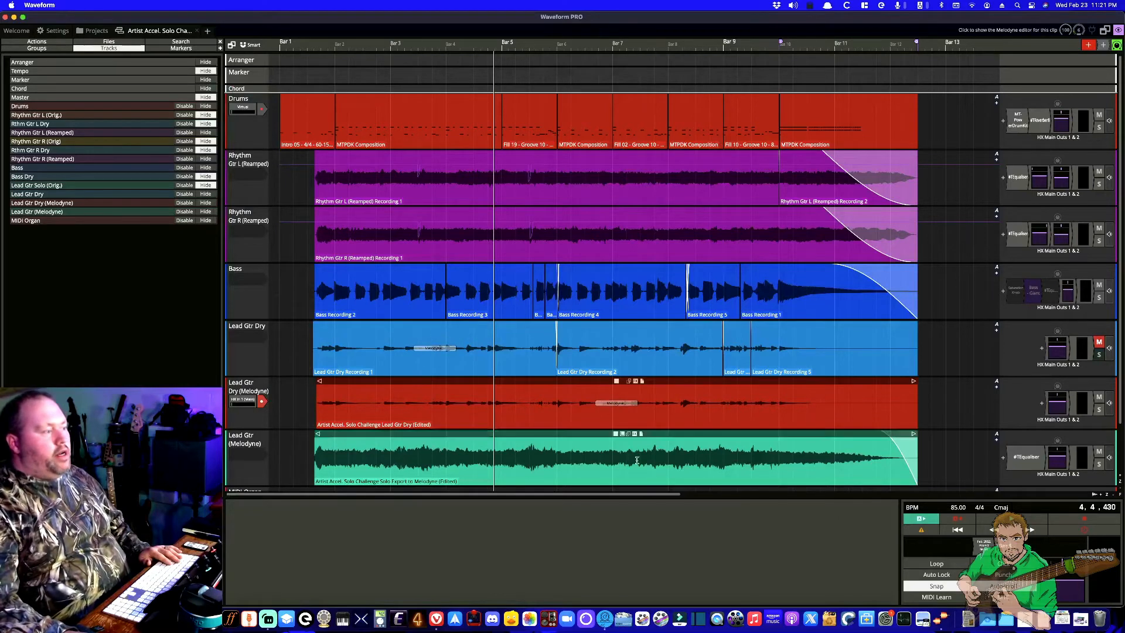
- Return the first Lead Gtr Dry clip to No Time-Stretching and place the playback cursor at 4, 3, 480
click(412, 328)
click(610, 520)
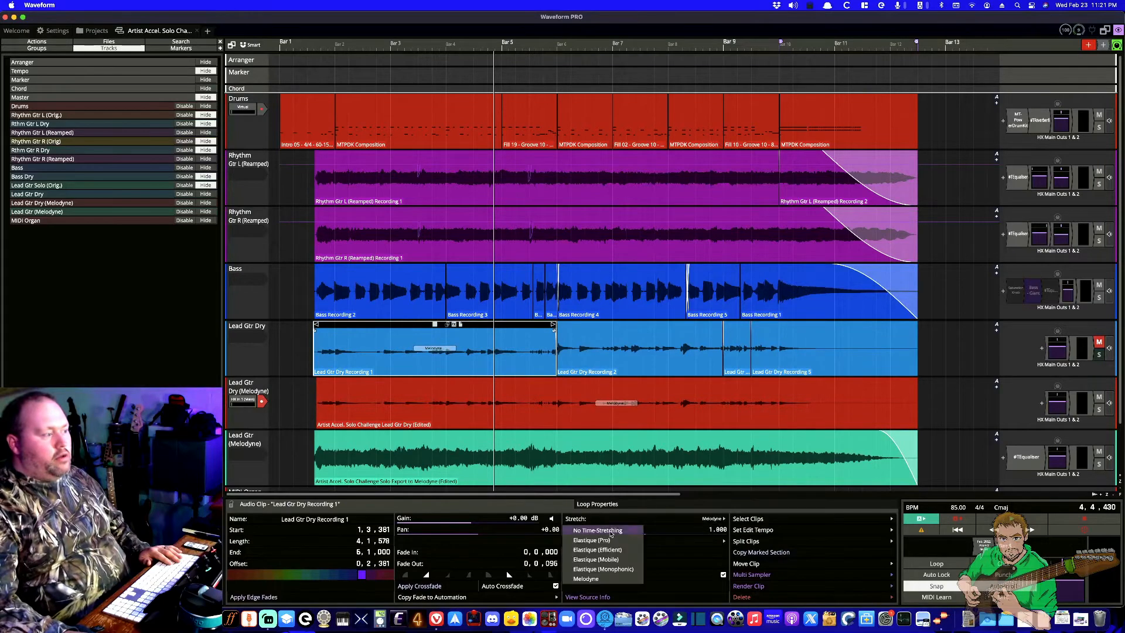
click(611, 531)
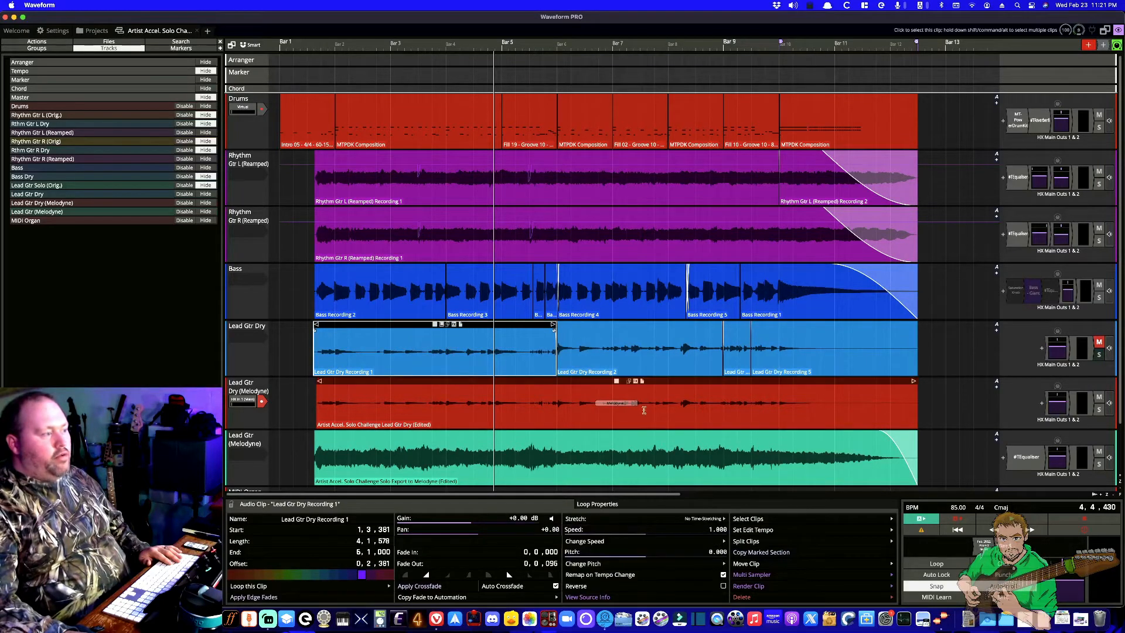
click(480, 352)
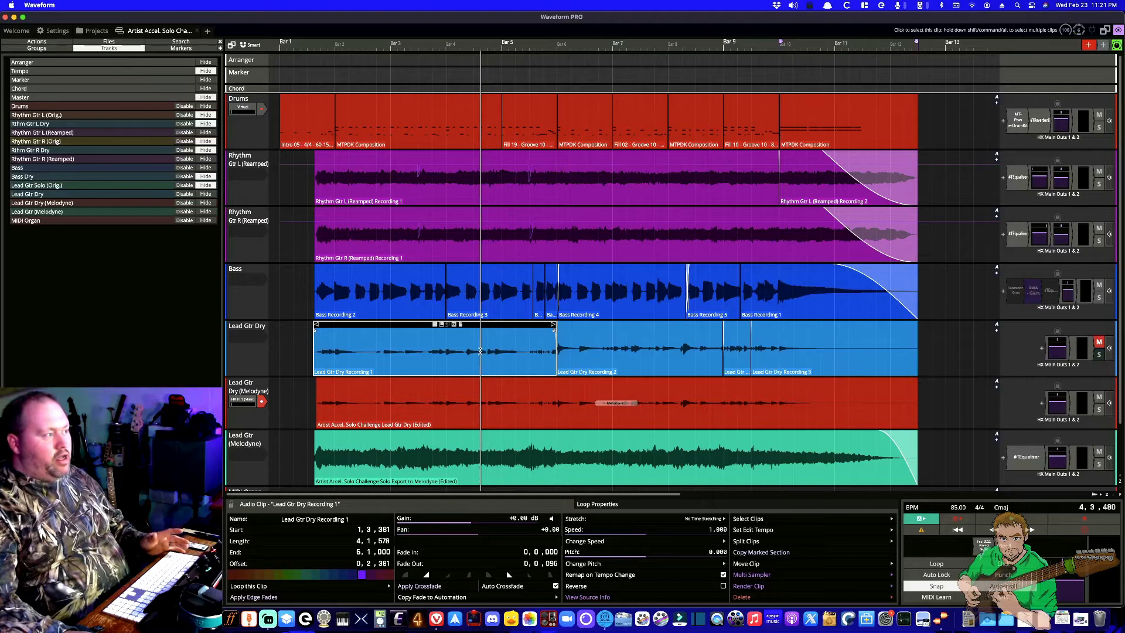
- Inspect the first Lead Gtr Dry clip's notes with its stretch mode on Melodyne, and return the clip to No Time-Stretching
click(522, 357)
click(633, 520)
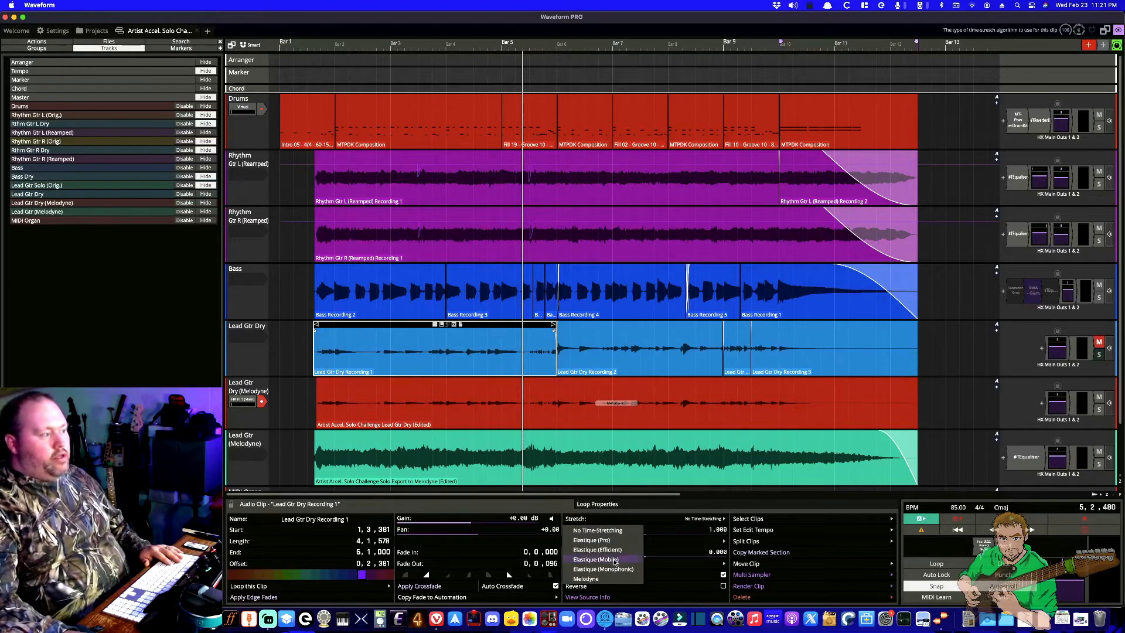
click(601, 579)
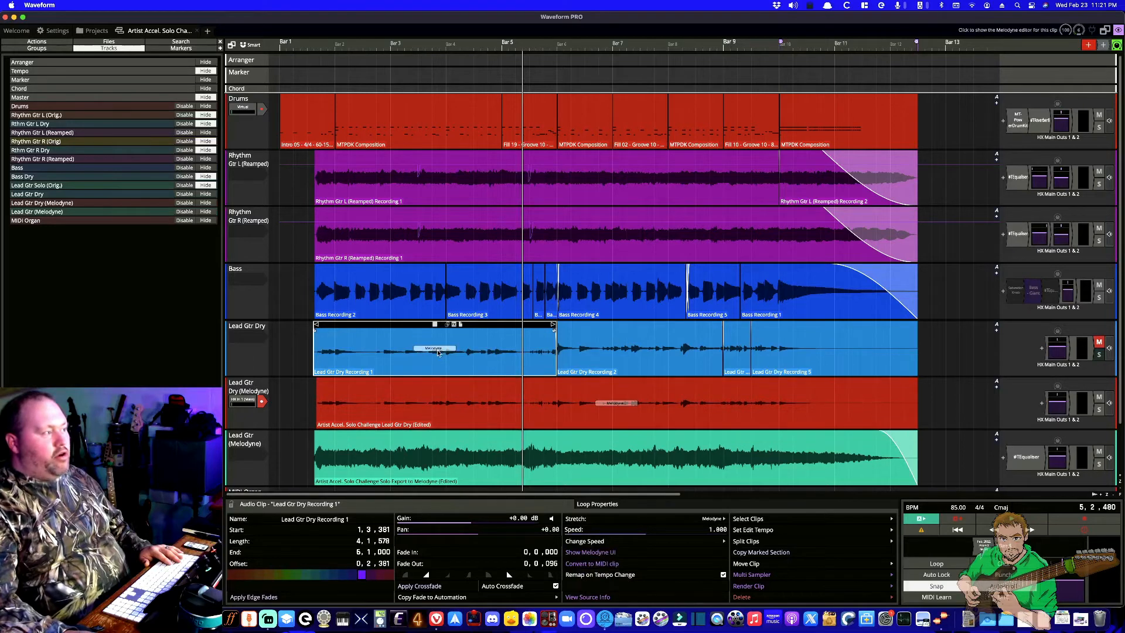
click(437, 349)
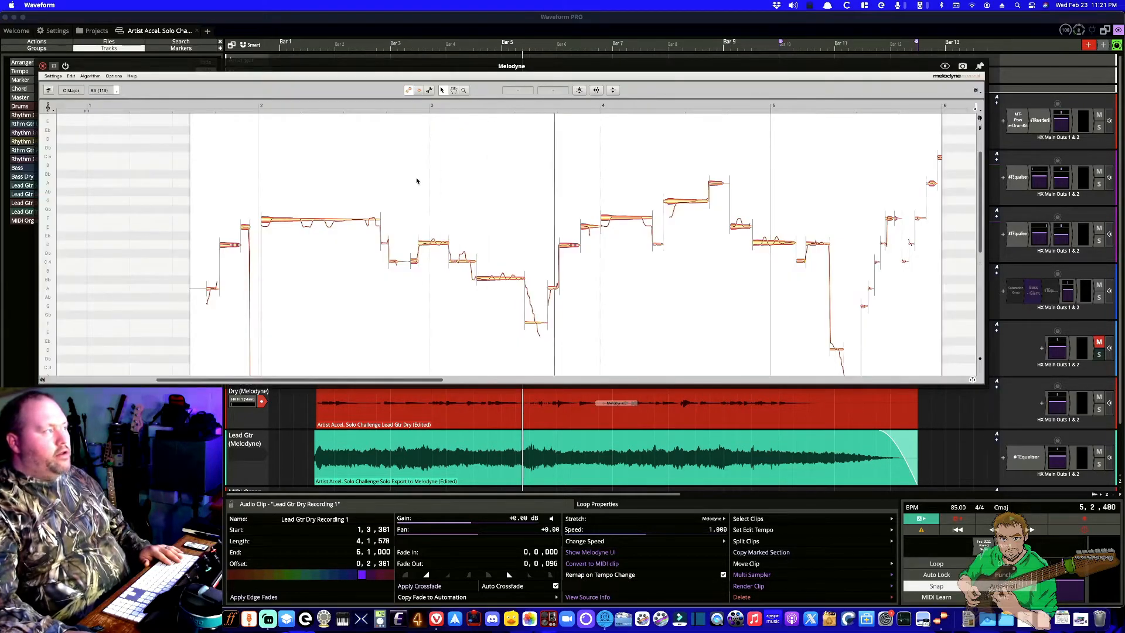
key(super+w)
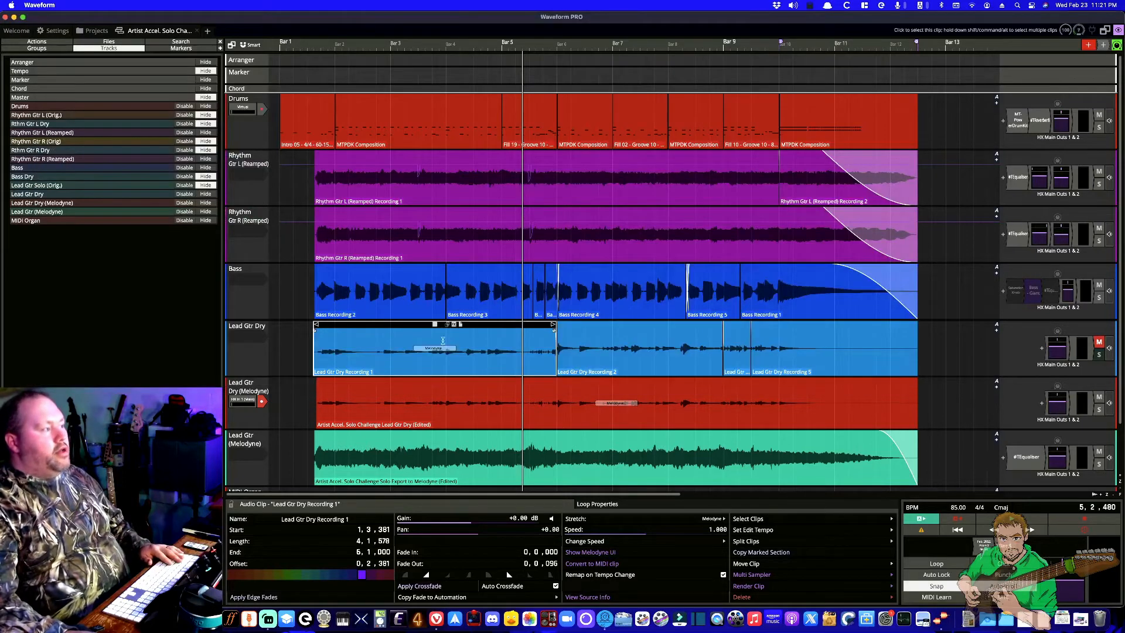
click(609, 519)
click(627, 527)
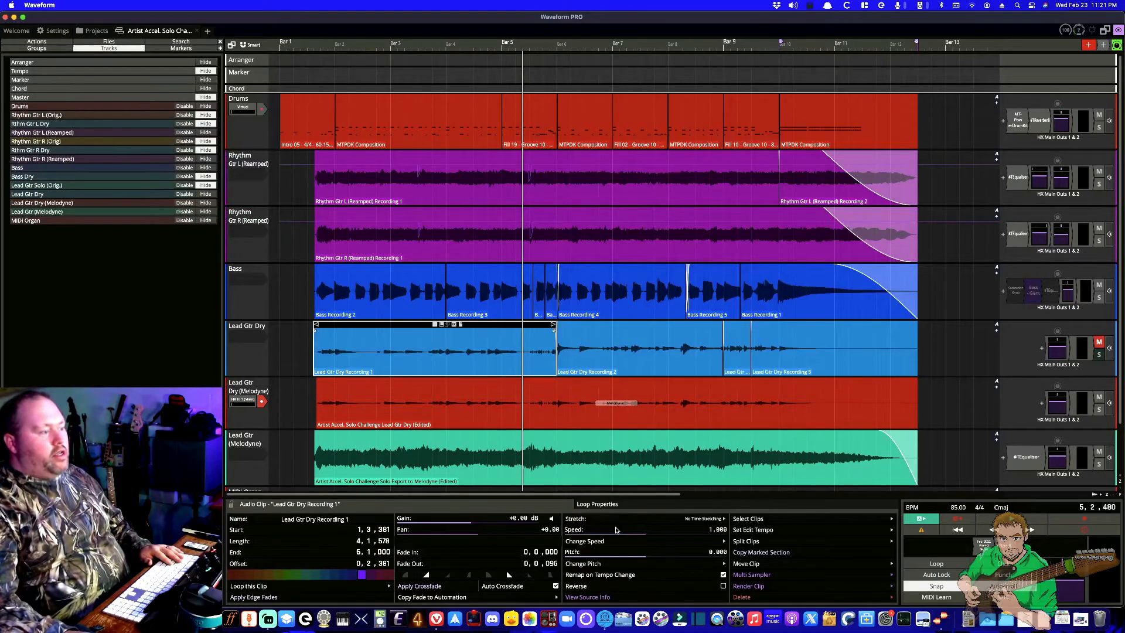
- Open the Lead Gtr Dry (Melodyne) clip in the Melodyne editor and examine its opening notes up close
click(613, 403)
scroll(430, 288, left, 5)
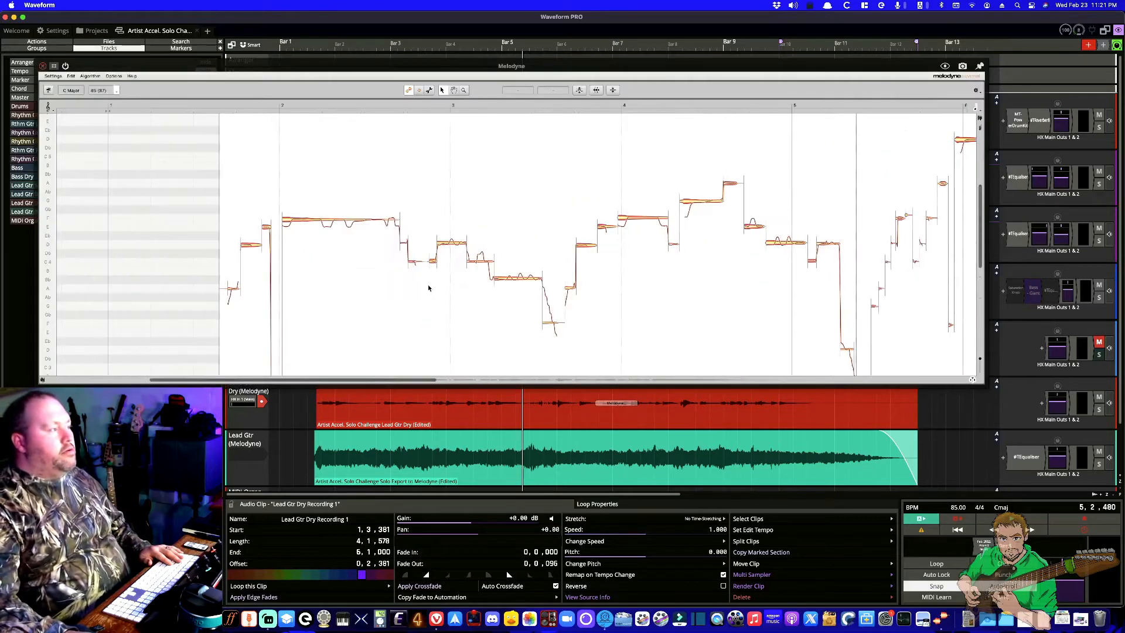
right_click(331, 294)
click(351, 293)
drag(351, 296, 367, 325)
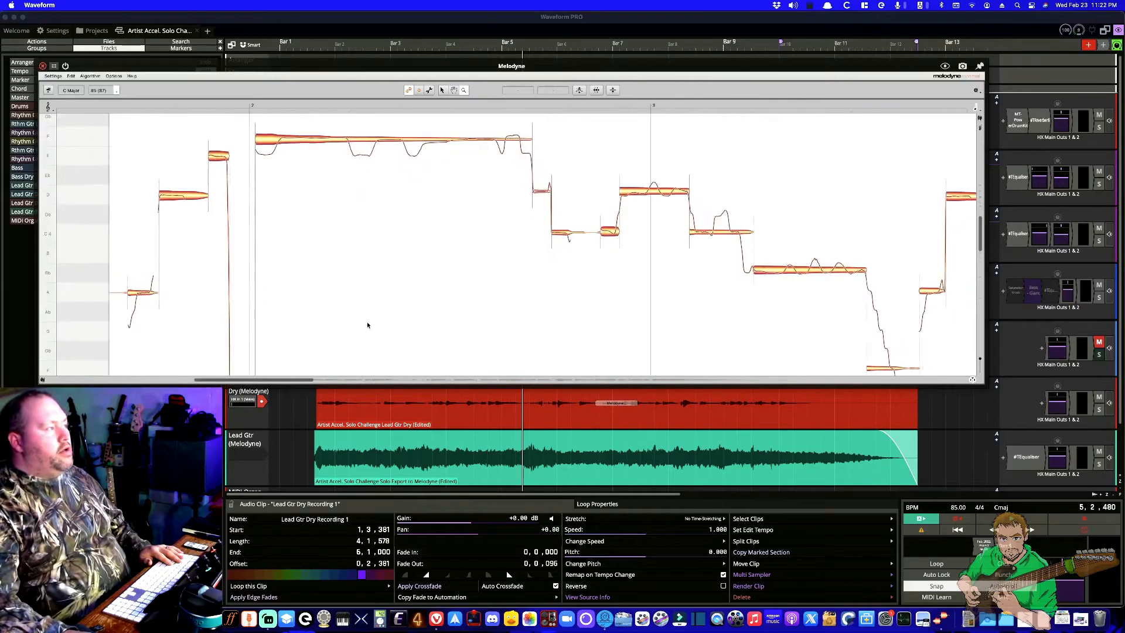
scroll(367, 302, left, 5)
right_click(367, 293)
click(345, 294)
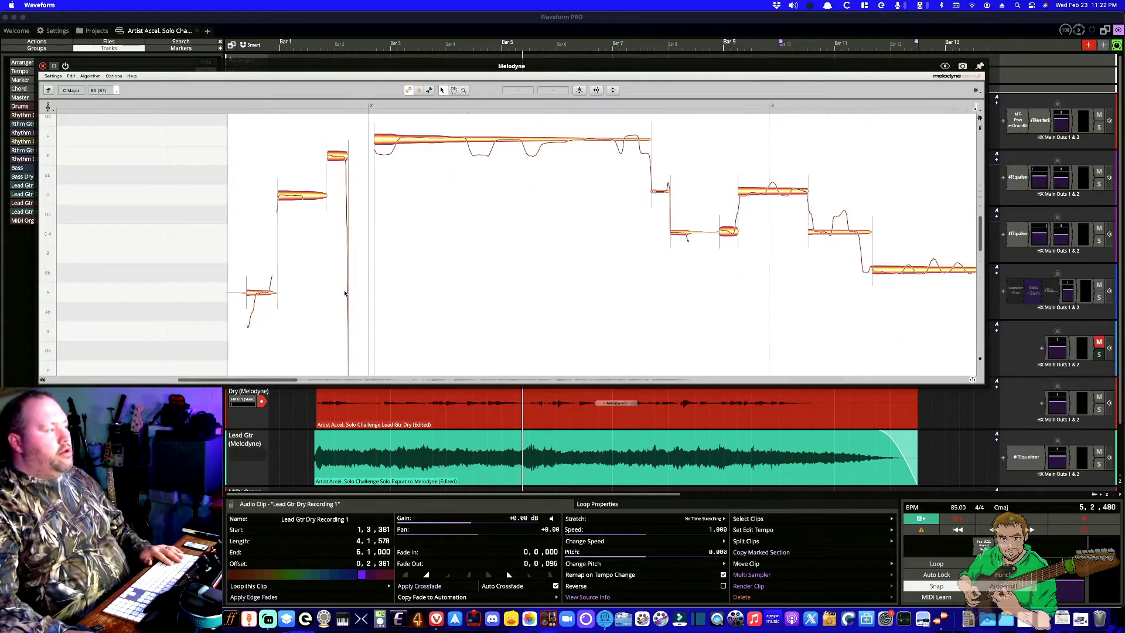
double_click(230, 249)
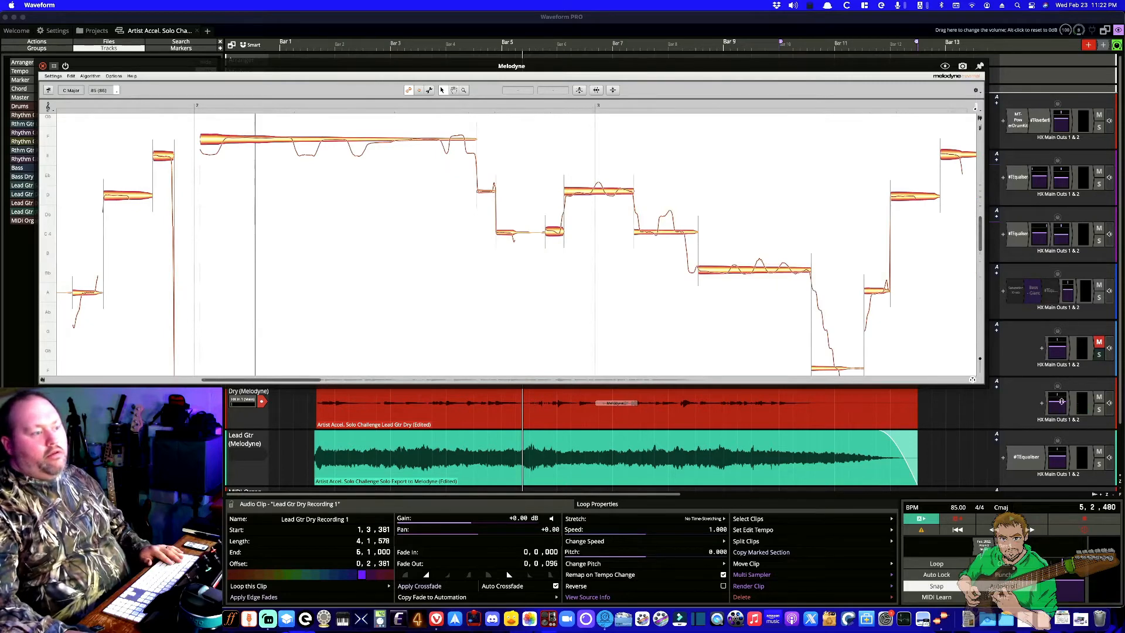
- Raise the gain of the Lead Gtr Dry (Melodyne) clip to about +12.75 dB
click(488, 523)
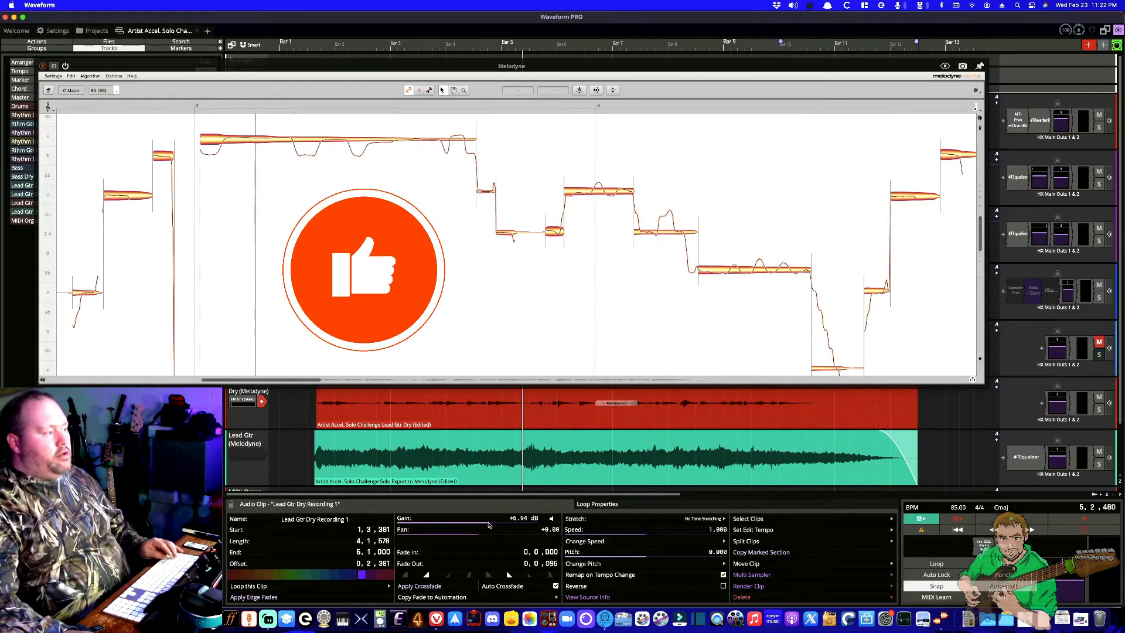
key(super+z)
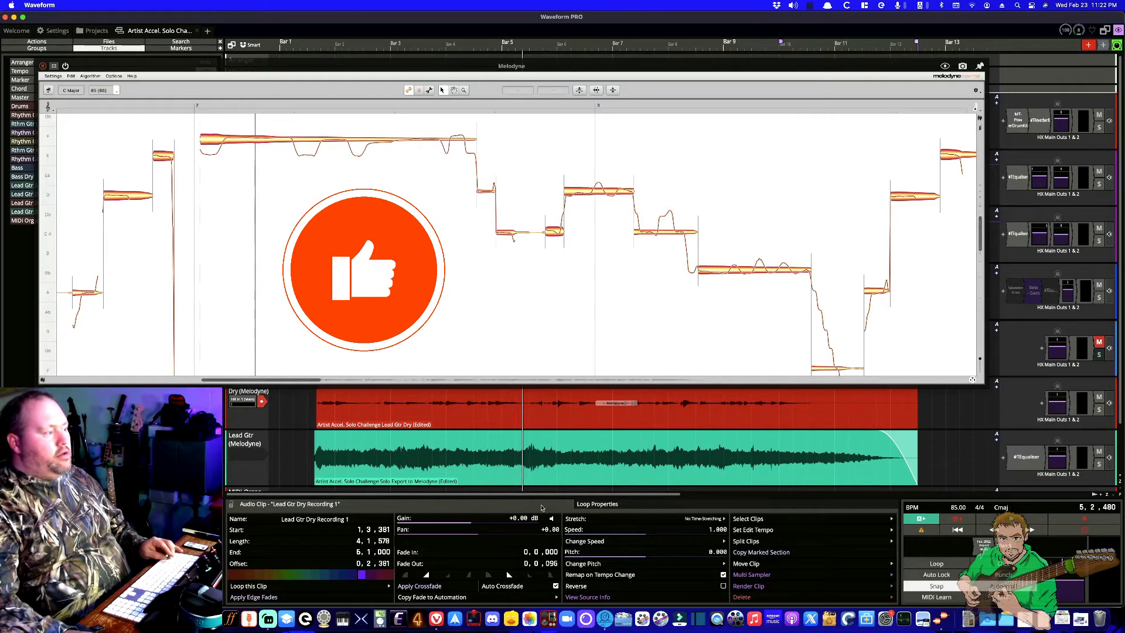
click(328, 412)
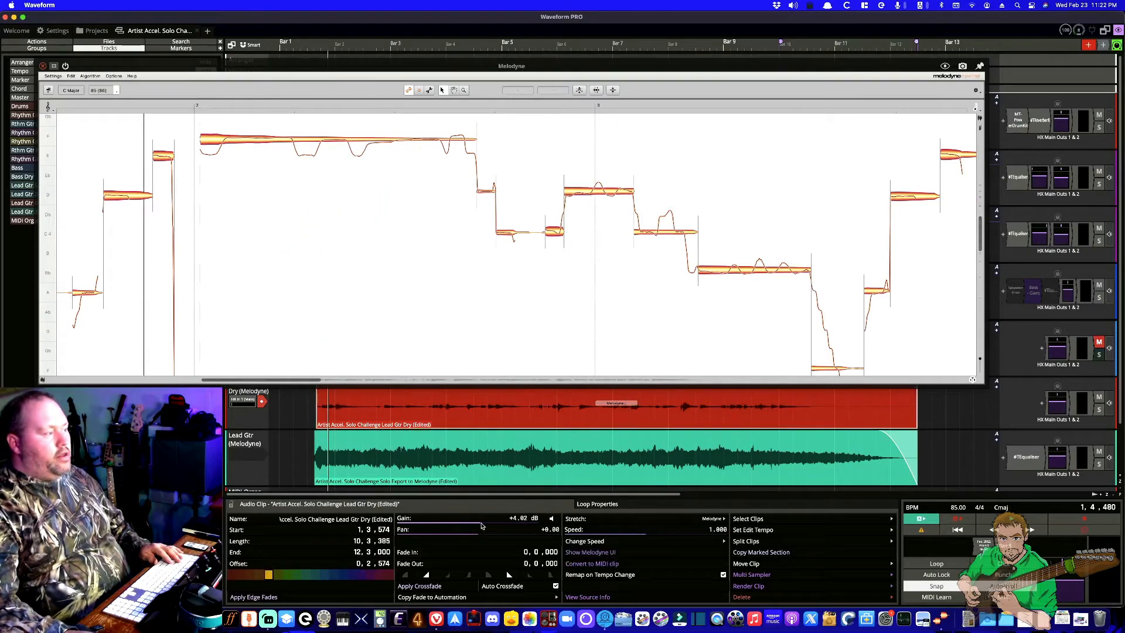
drag(482, 524, 502, 526)
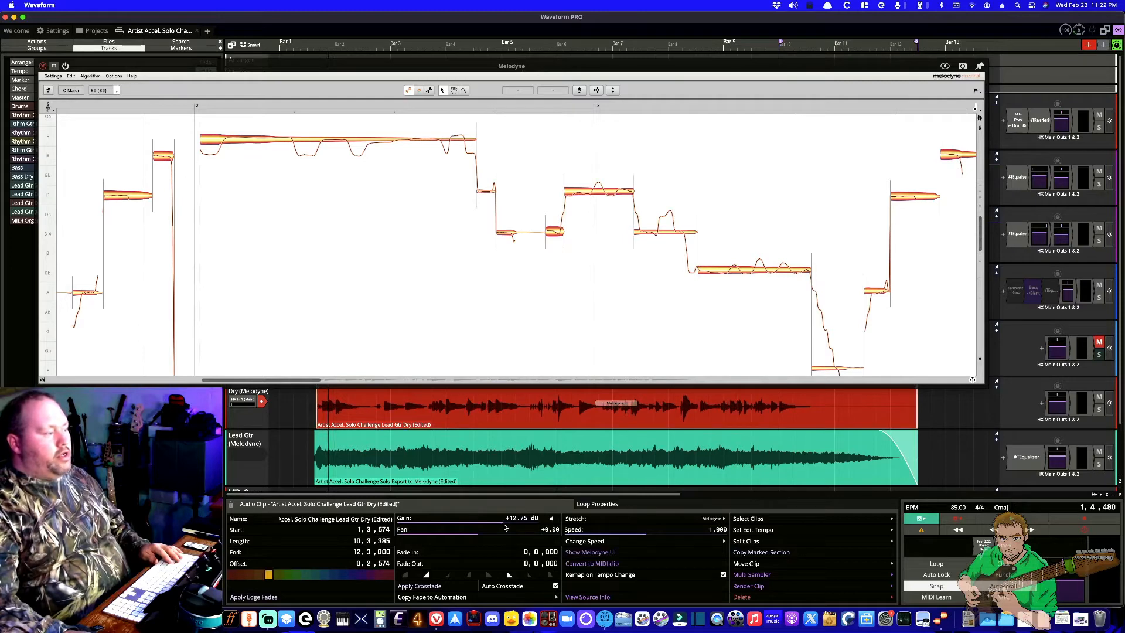
- Tune the long F4 note at bar 2 to 0 cents and play the opening phrase
scroll(292, 306, left, 2)
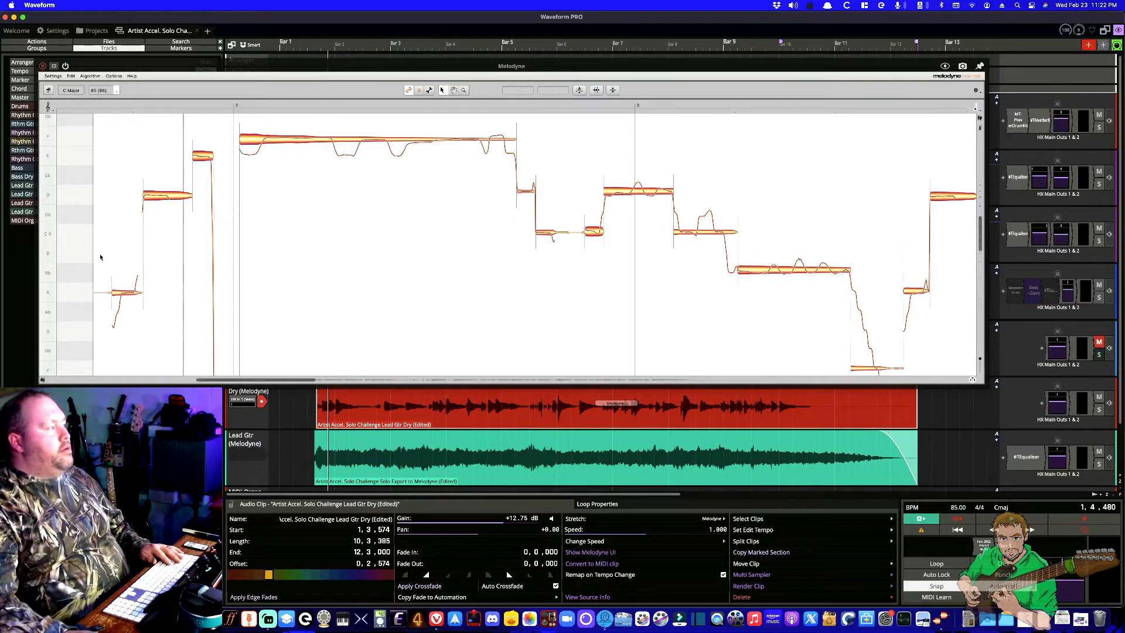
key(space)
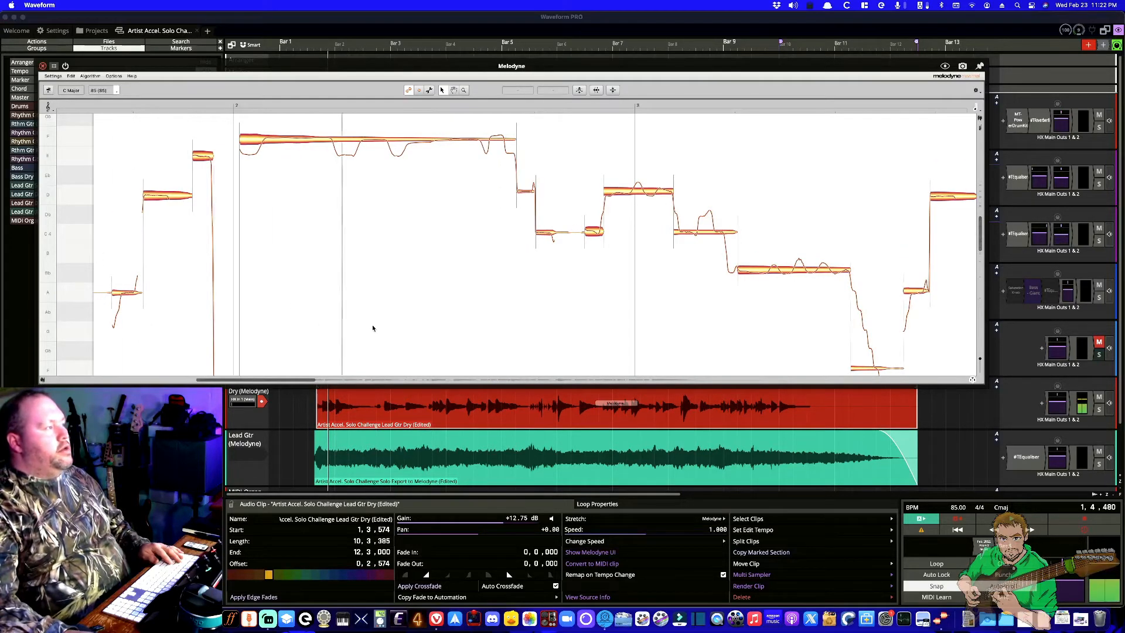
click(251, 138)
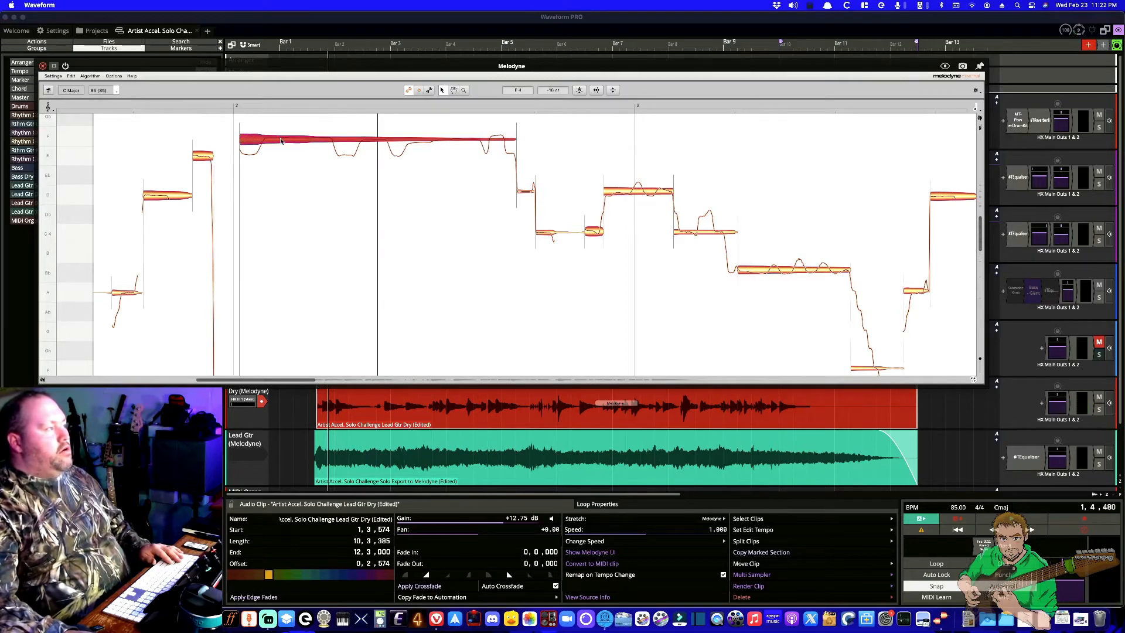
drag(281, 140, 283, 136)
double_click(103, 269)
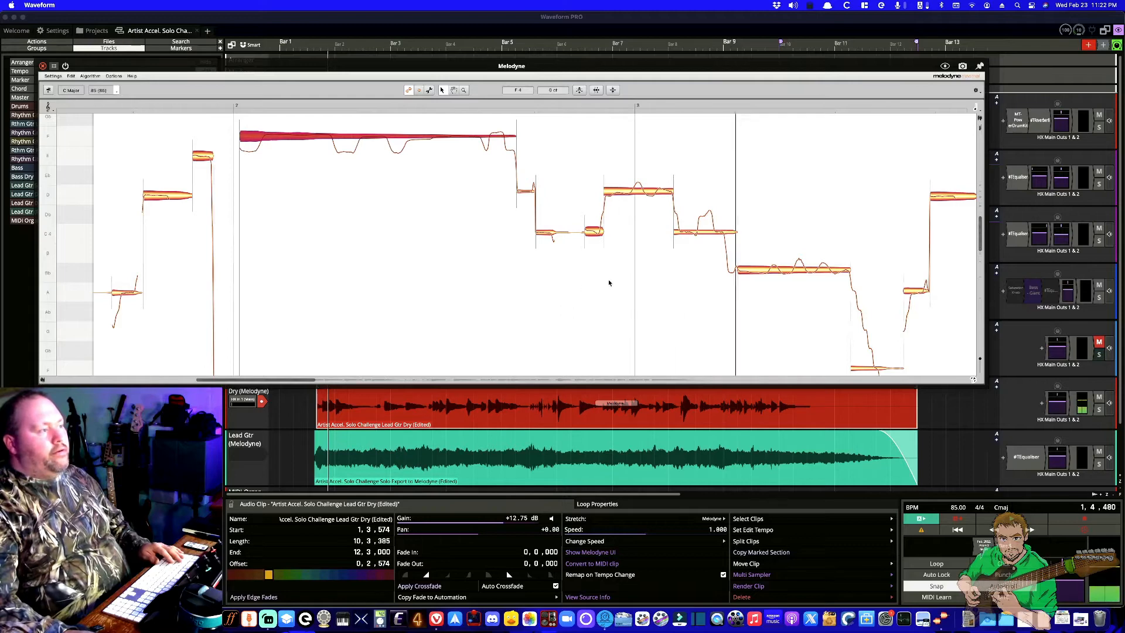
- Listen through the D4 note at bar 3 and slightly raise the pitch of the D4 note just before bar 4
click(651, 194)
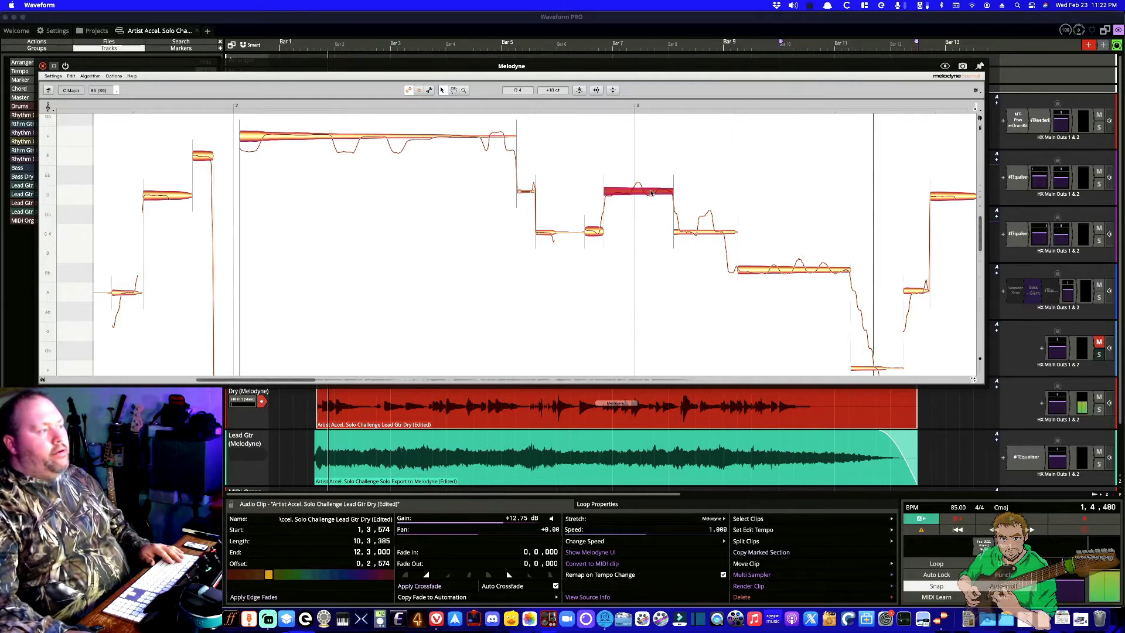
scroll(605, 279, right, 5)
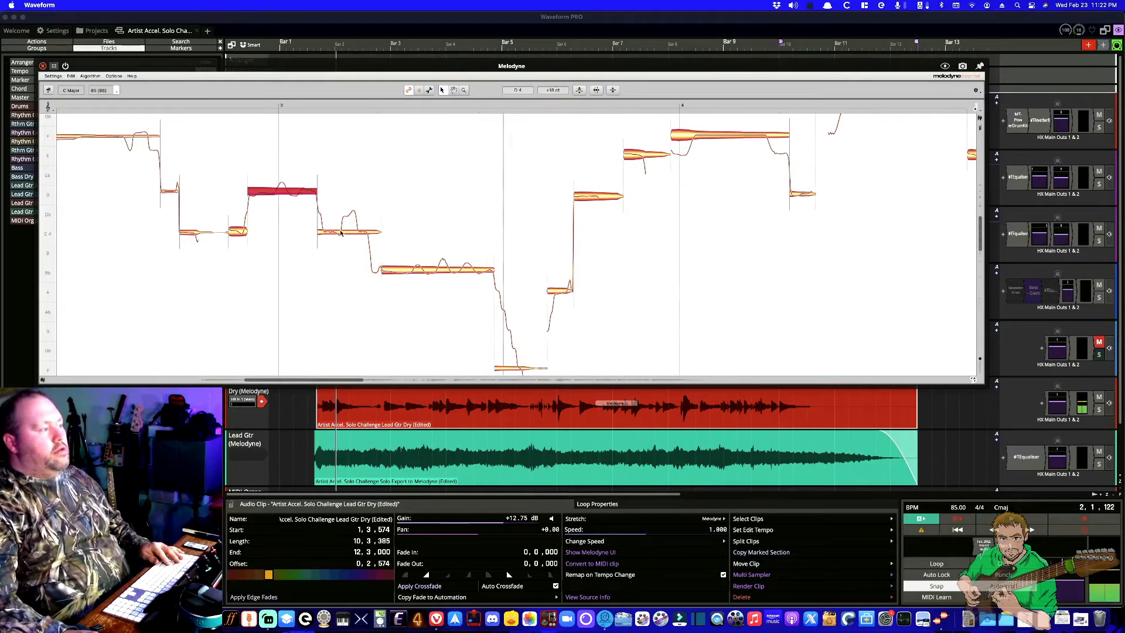
click(593, 197)
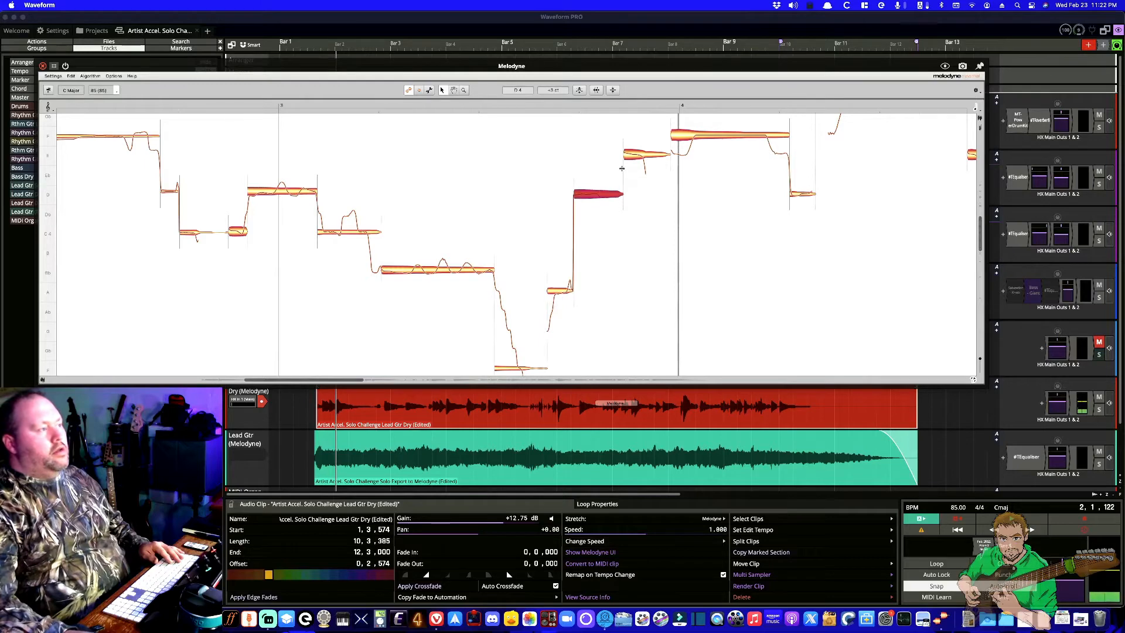
key(space)
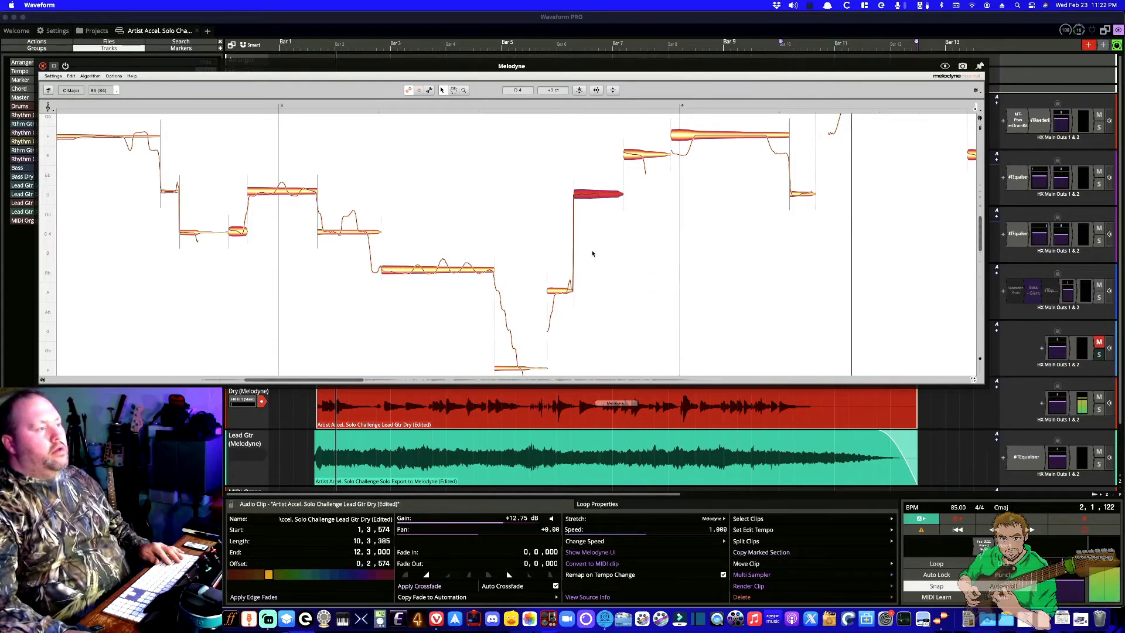
- Enlarge the Melodyne editor window and fit the notes from bar 4 to bar 6 in view
scroll(592, 254, up, 10)
key(space)
scroll(593, 254, down, 5)
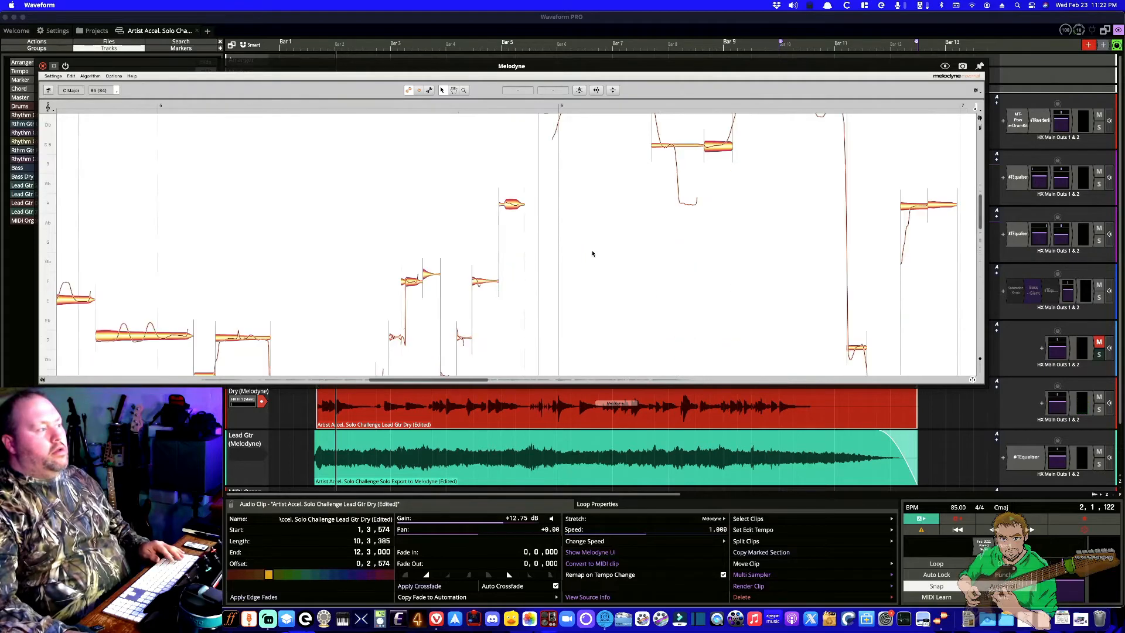
scroll(592, 254, left, 6)
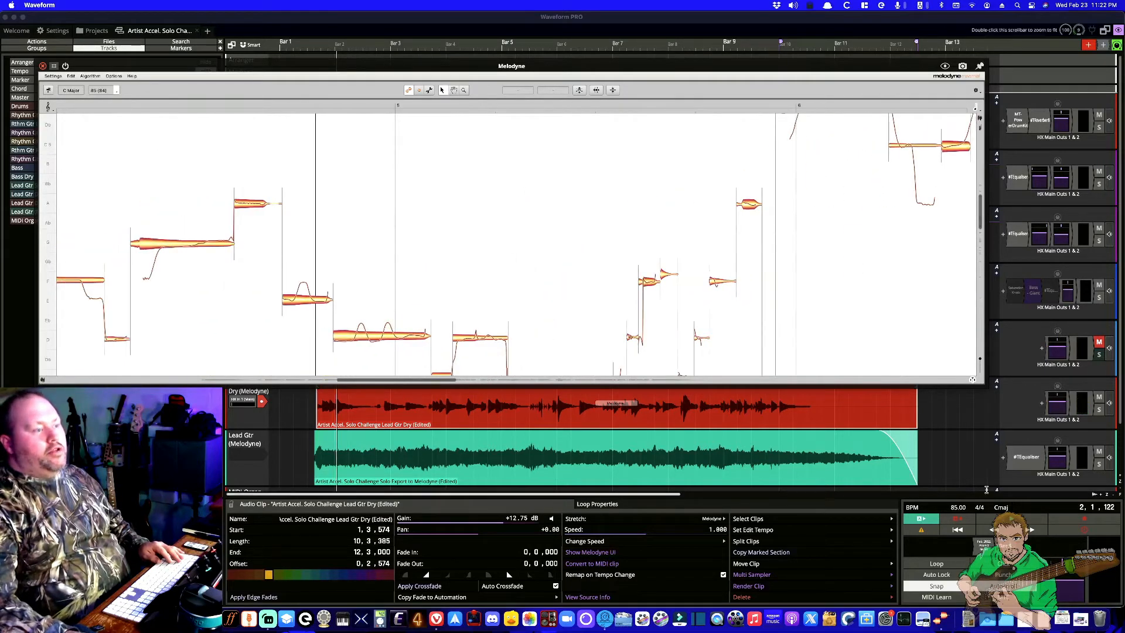
drag(985, 387, 1014, 520)
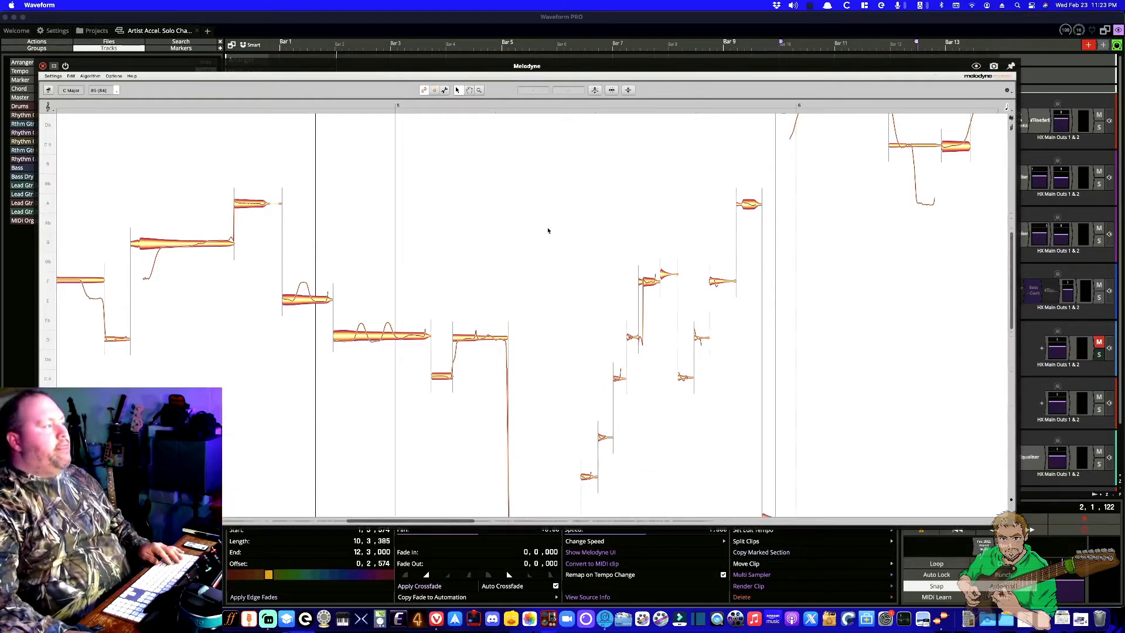
right_click(549, 229)
click(556, 223)
drag(549, 228, 550, 196)
right_click(545, 202)
click(529, 201)
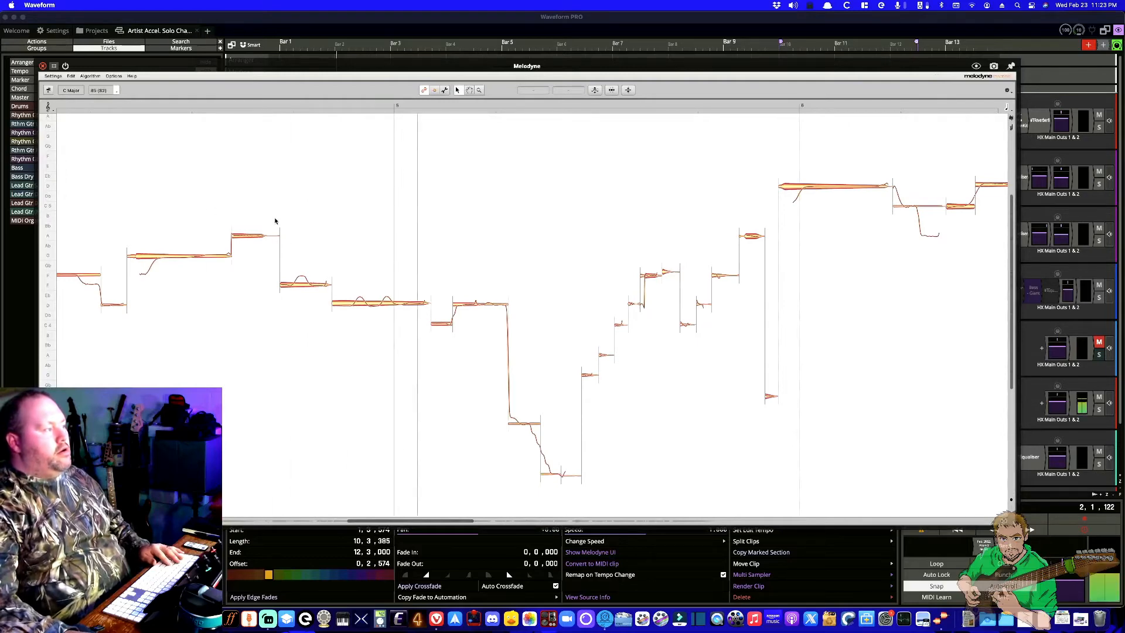
- Play from around bar 4 and slightly raise the pitch of the sustained G4 note after the barline
click(131, 204)
scroll(351, 217, left, 5)
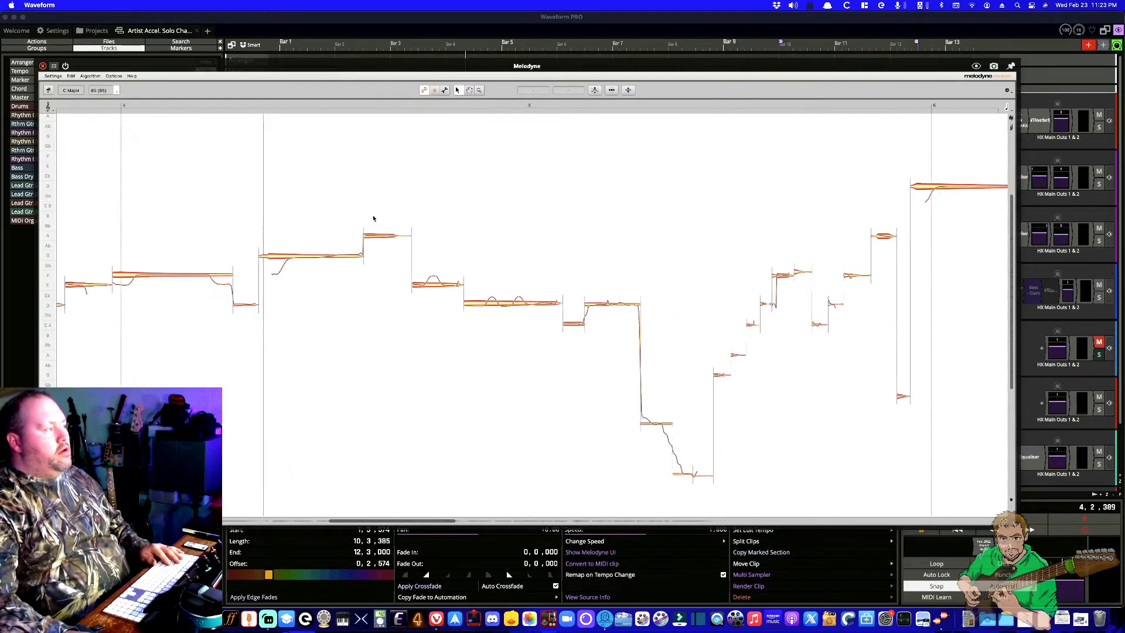
click(133, 200)
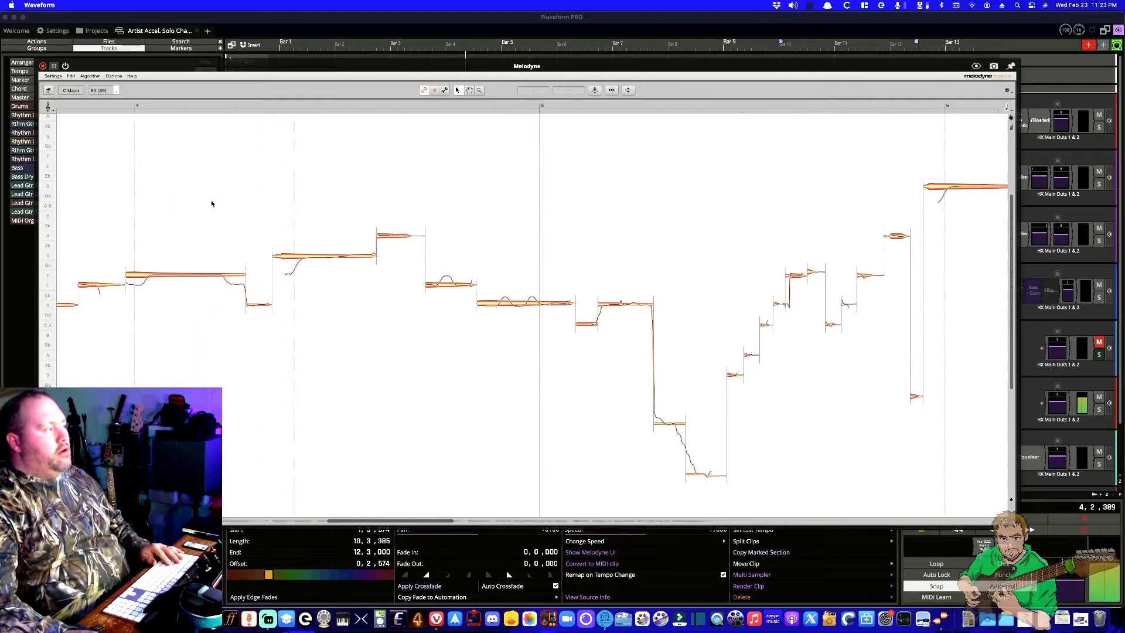
click(319, 258)
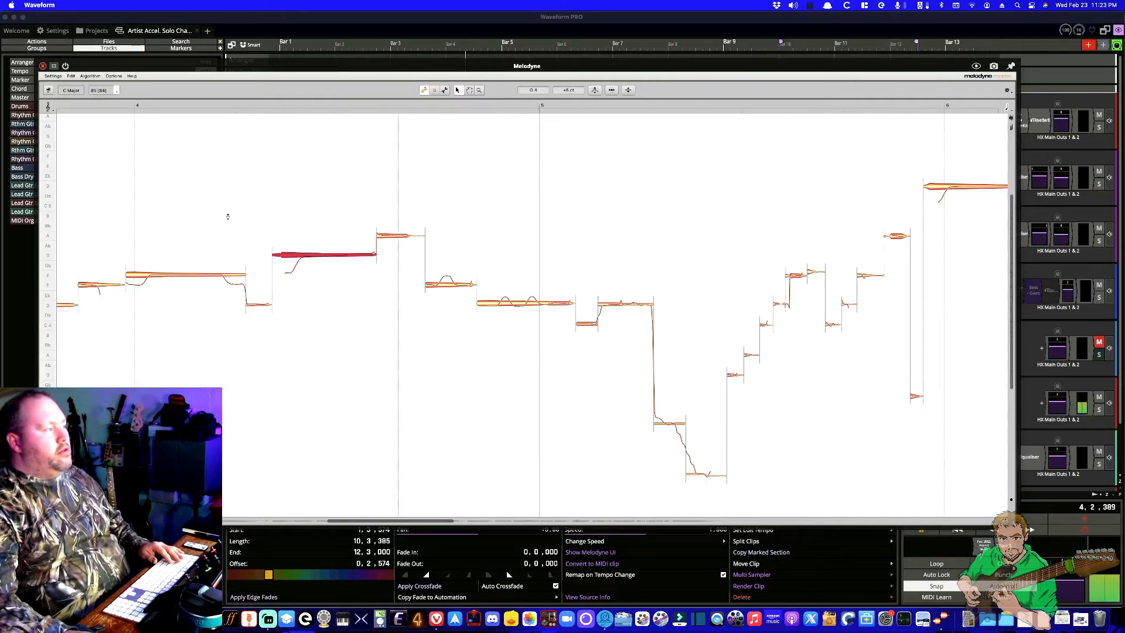
- Split the sustained G4 note after bar 4 into two segments and match their pitches
key(space)
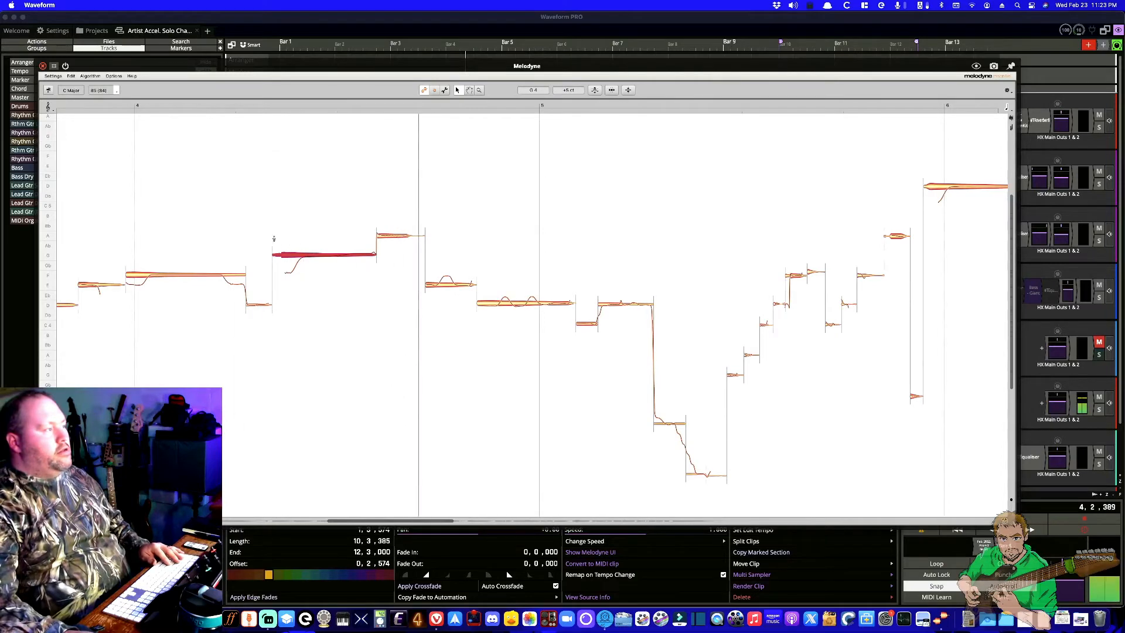
key(space)
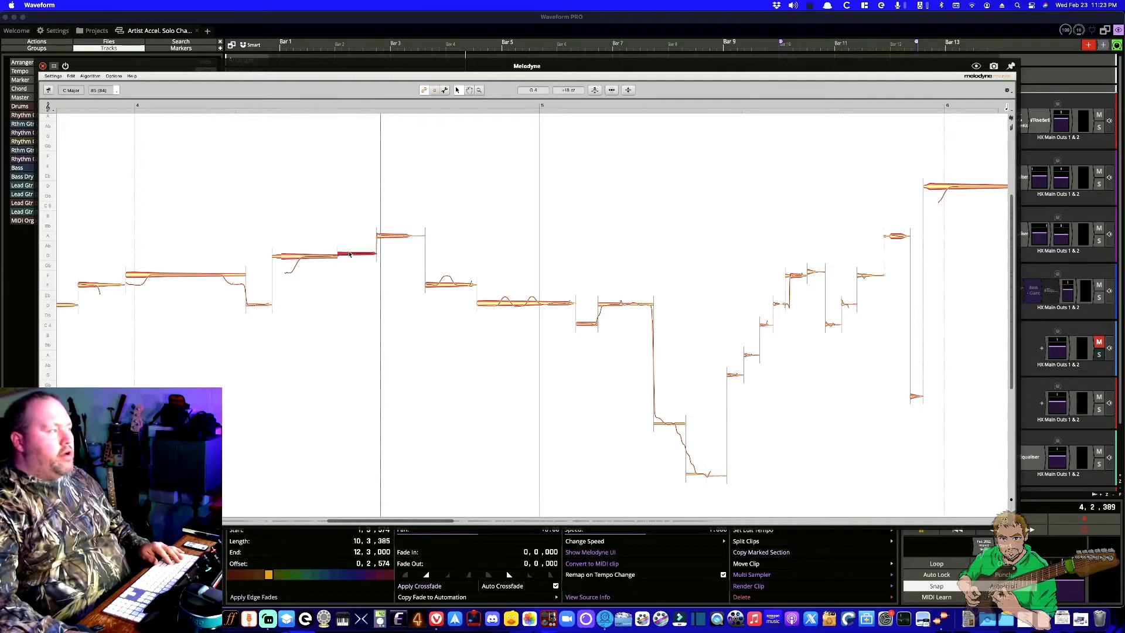
drag(318, 256, 320, 252)
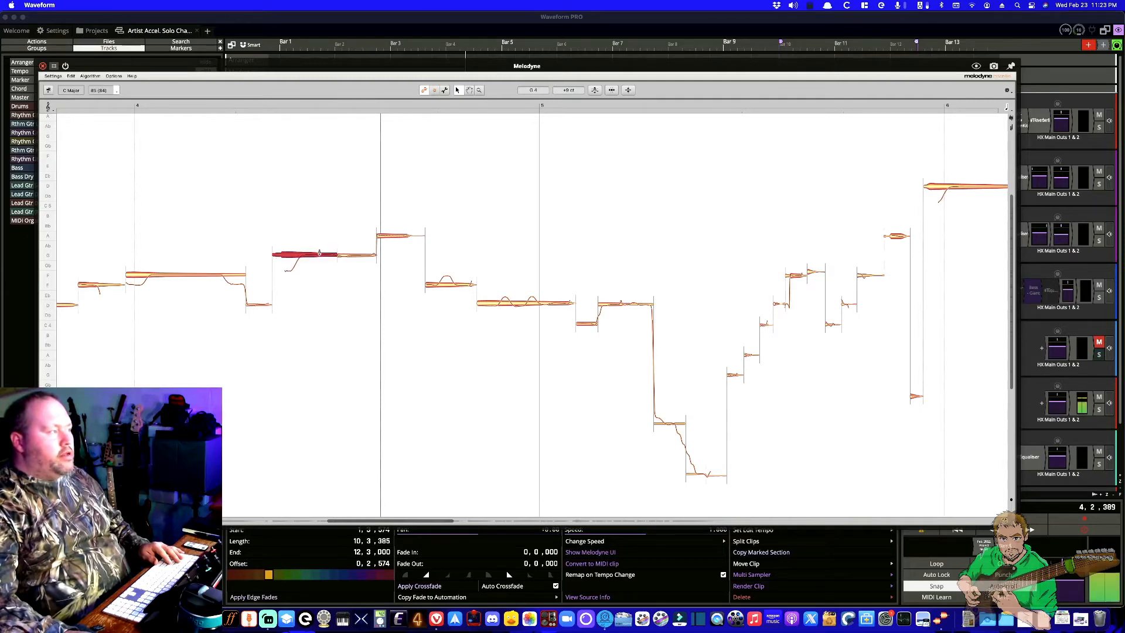
key(space)
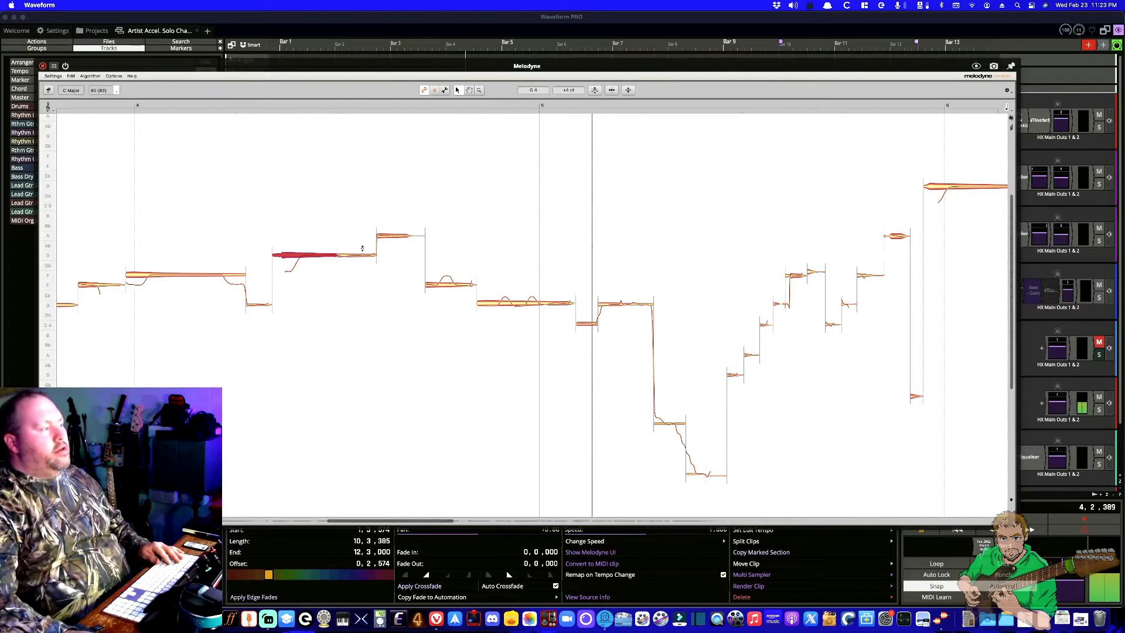
- Play back the passage from before bar 4 and select the long D4 note around bar 5
scroll(405, 222, left, 5)
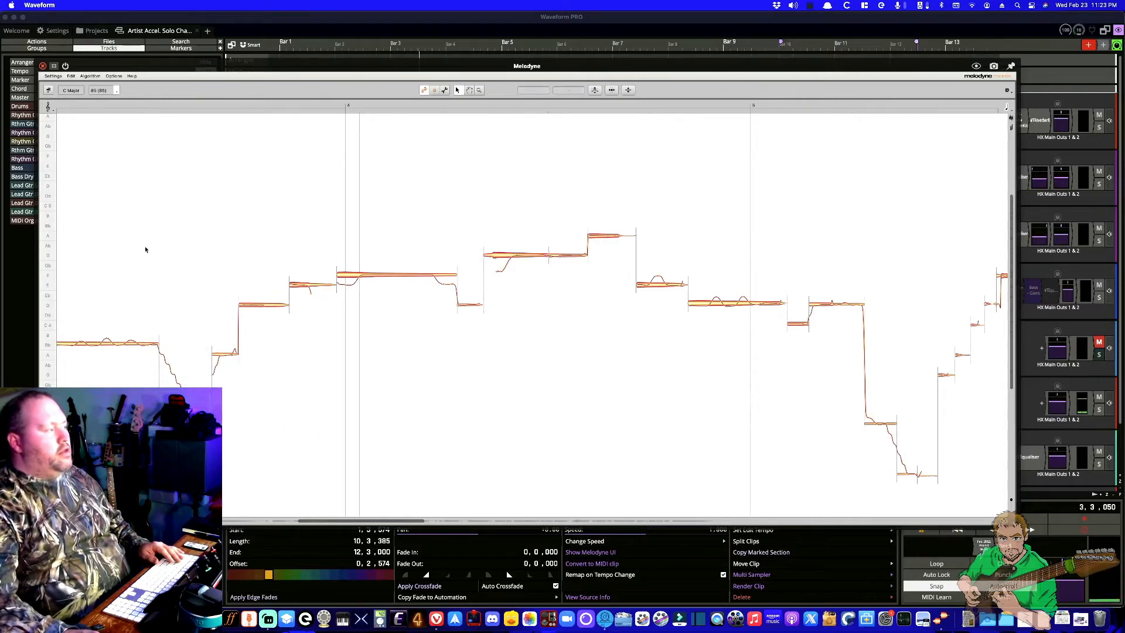
key(space)
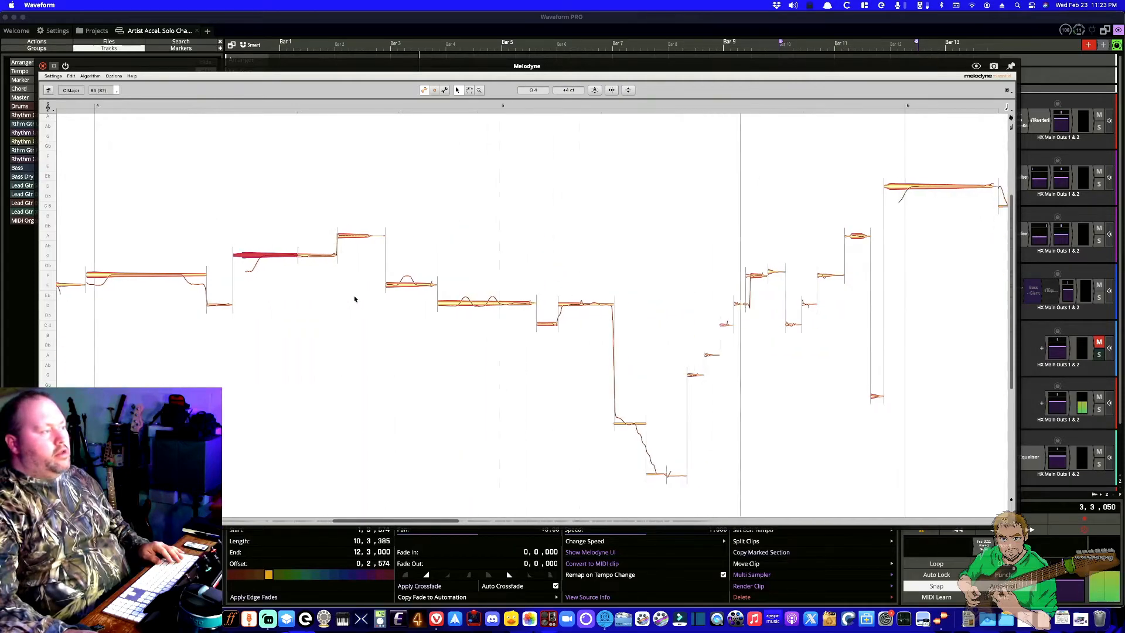
click(478, 304)
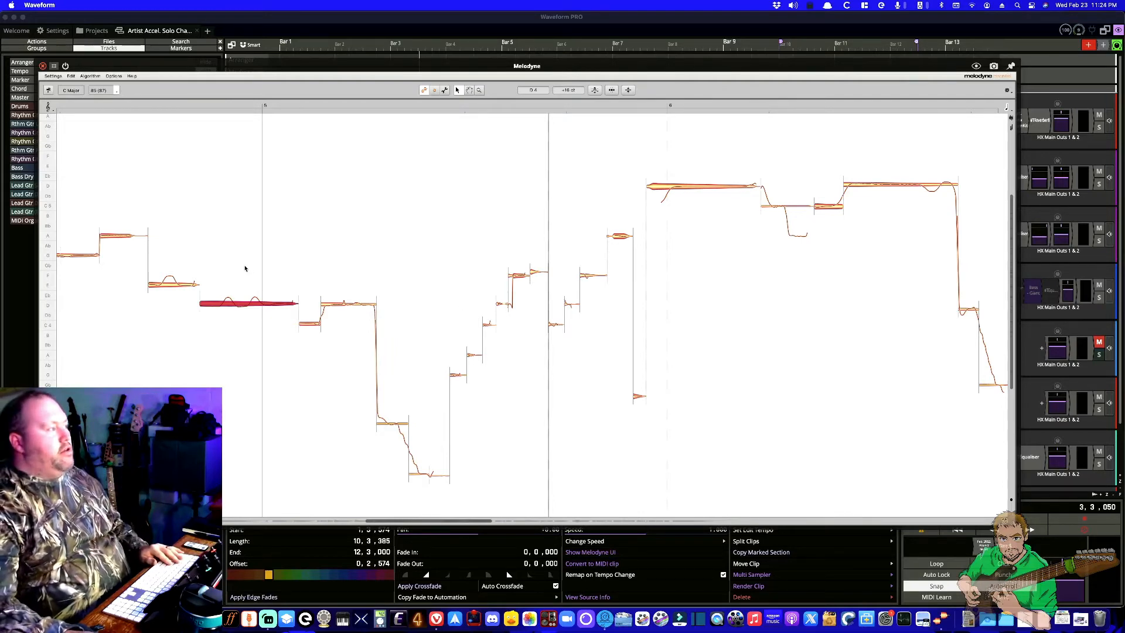
- Play back the passage leading past bar 6 and clear the note selection
key(space)
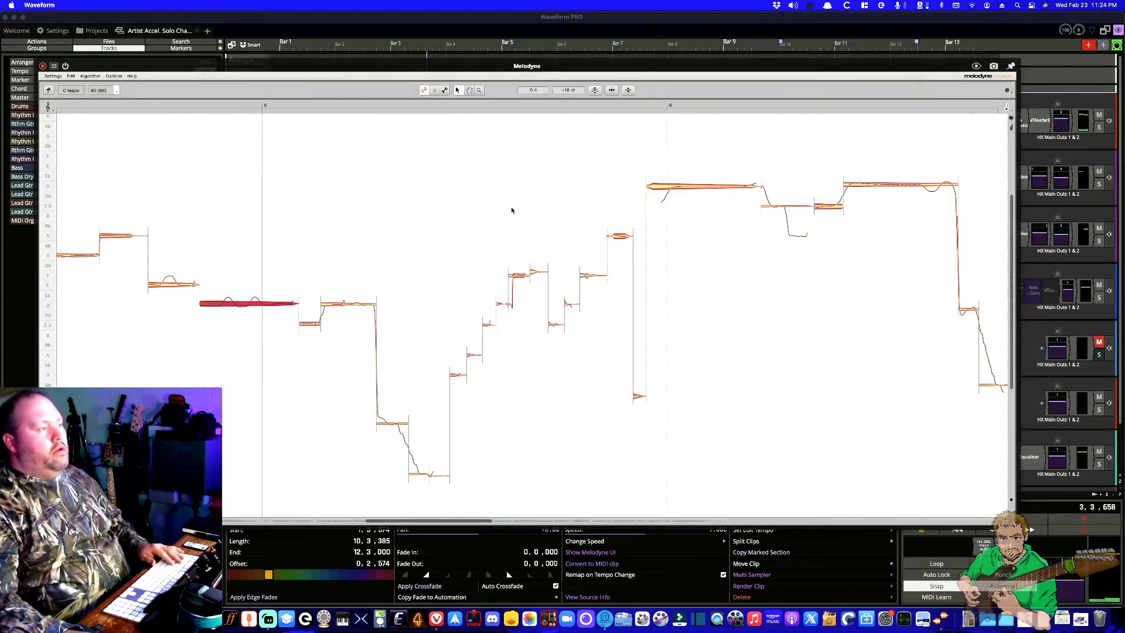
key(space)
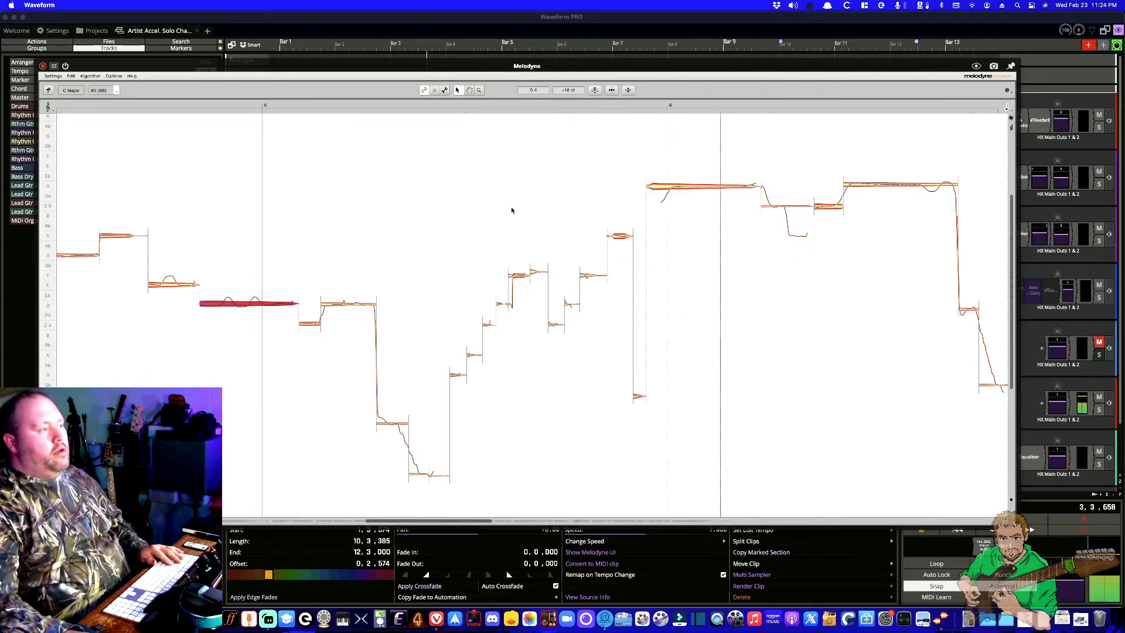
click(512, 210)
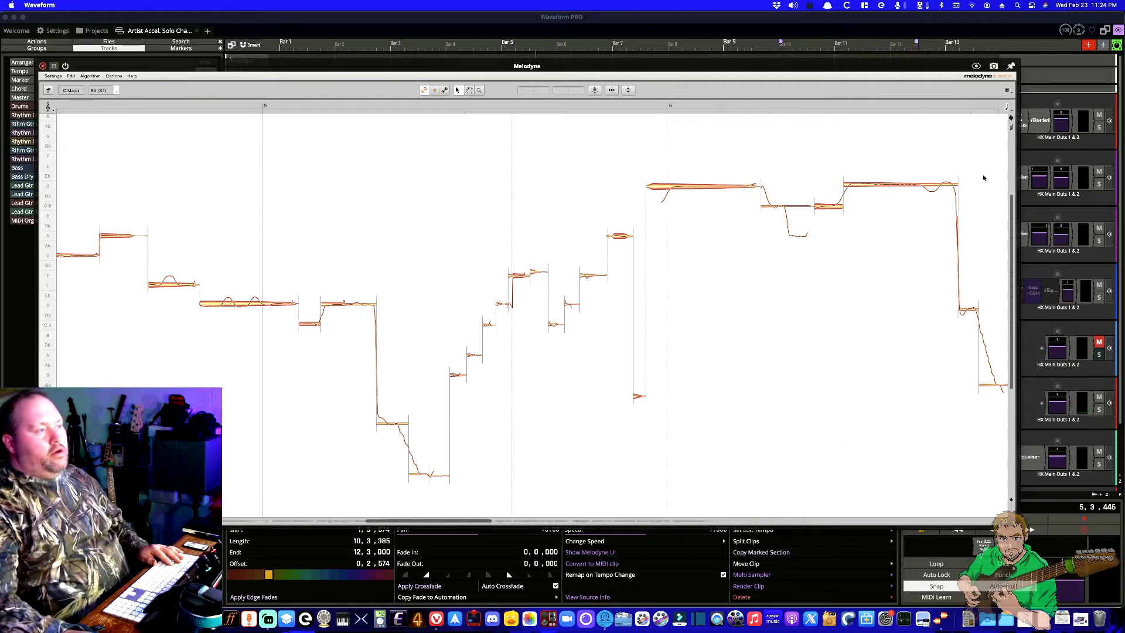
- Fine-tune the pitch of the two sustained D5 notes around bar 6 and play back the passage
click(900, 185)
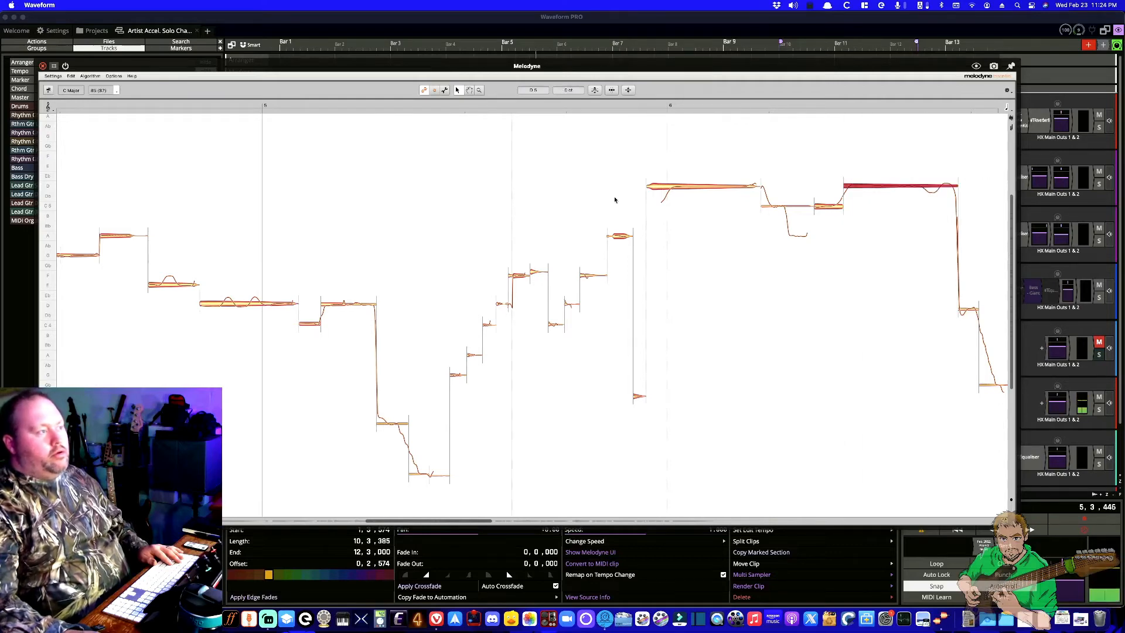
click(682, 188)
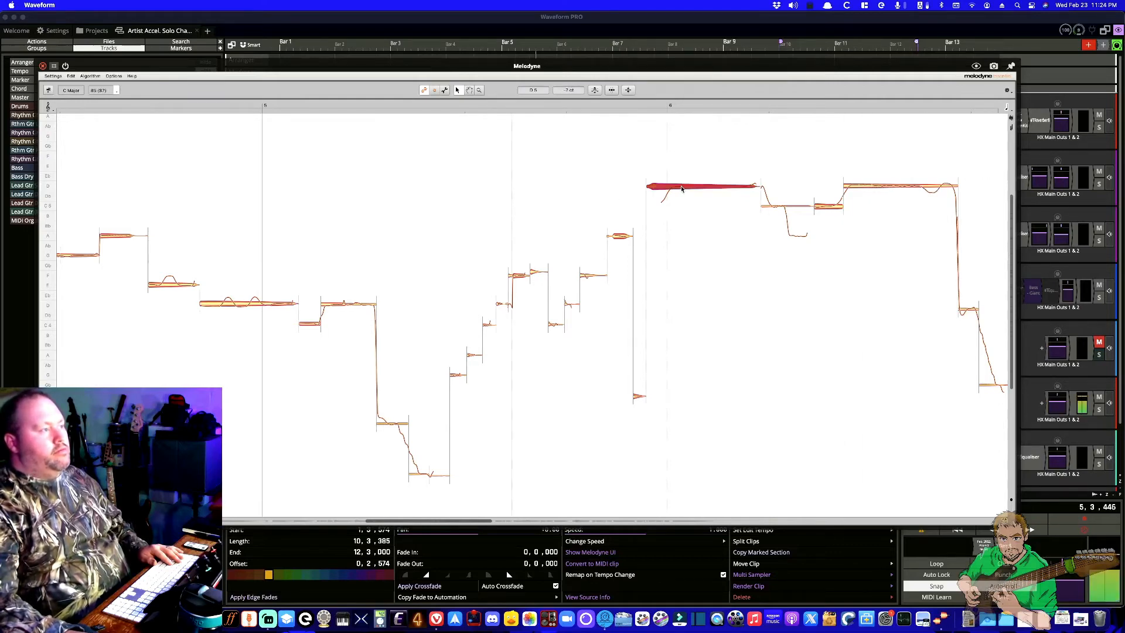
double_click(113, 202)
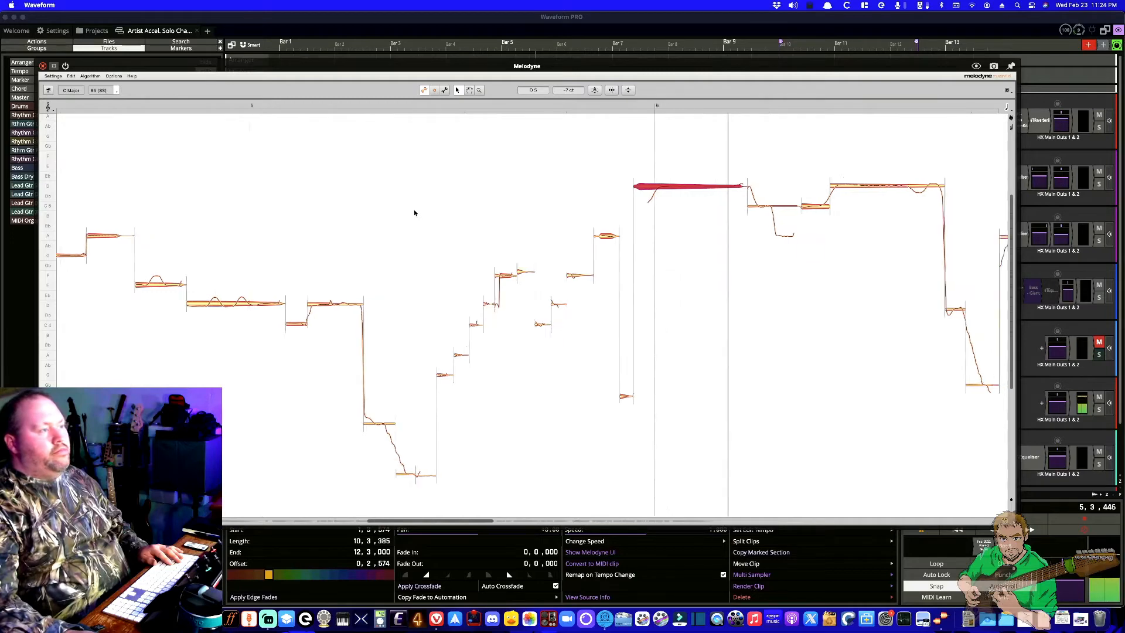
- Readjust the pitch of the second sustained D5 note after bar 6 and replay the phrase
click(426, 244)
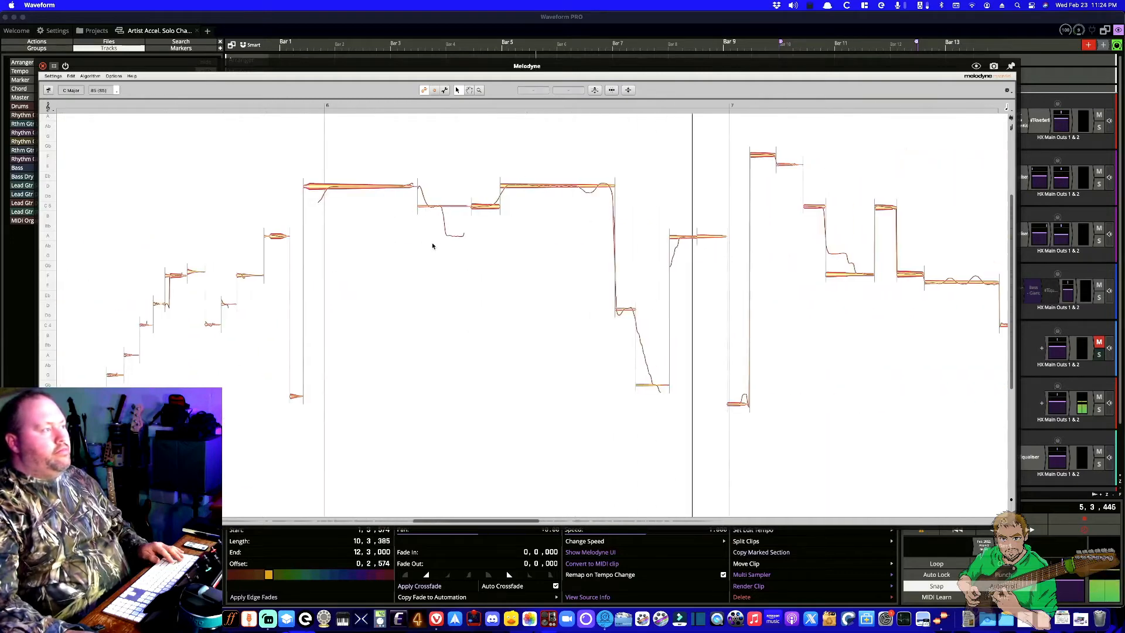
click(537, 188)
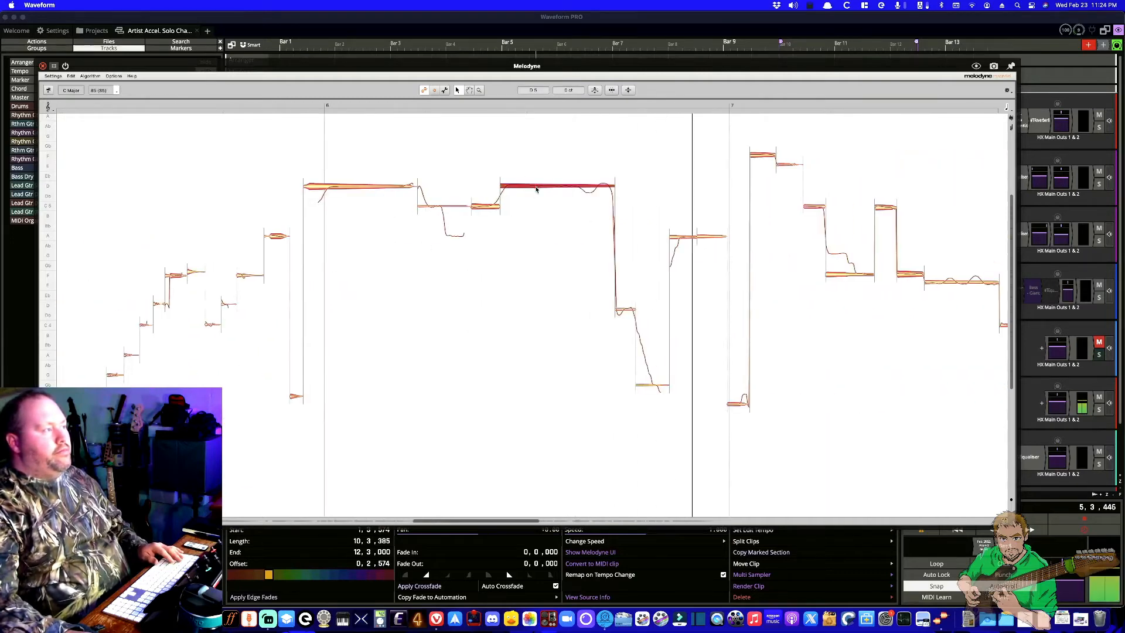
drag(536, 188, 537, 185)
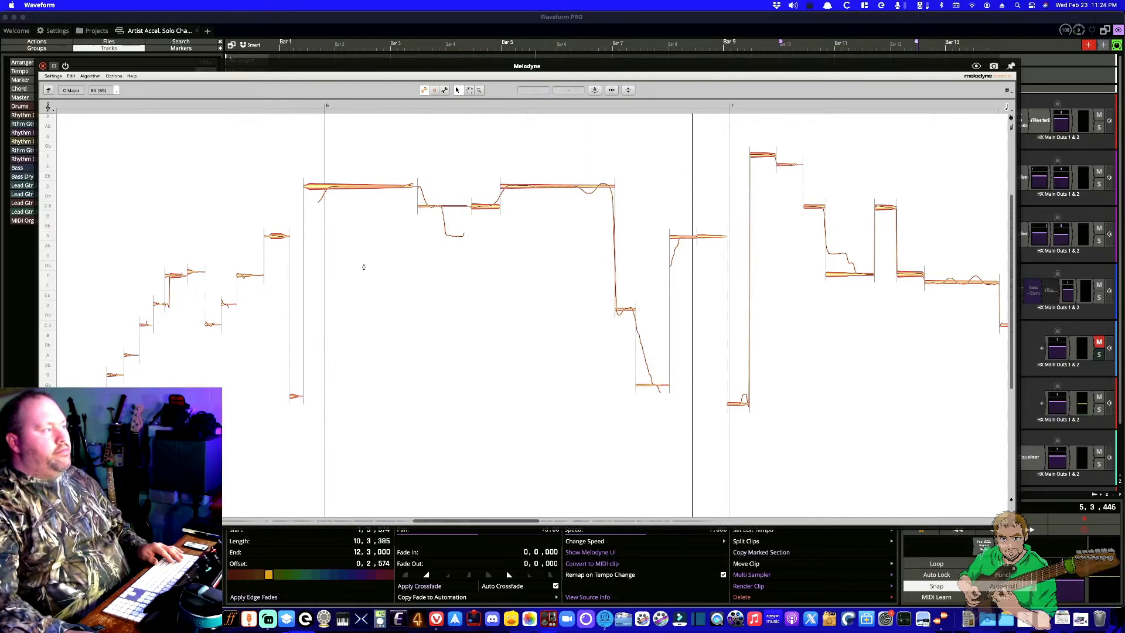
key(space)
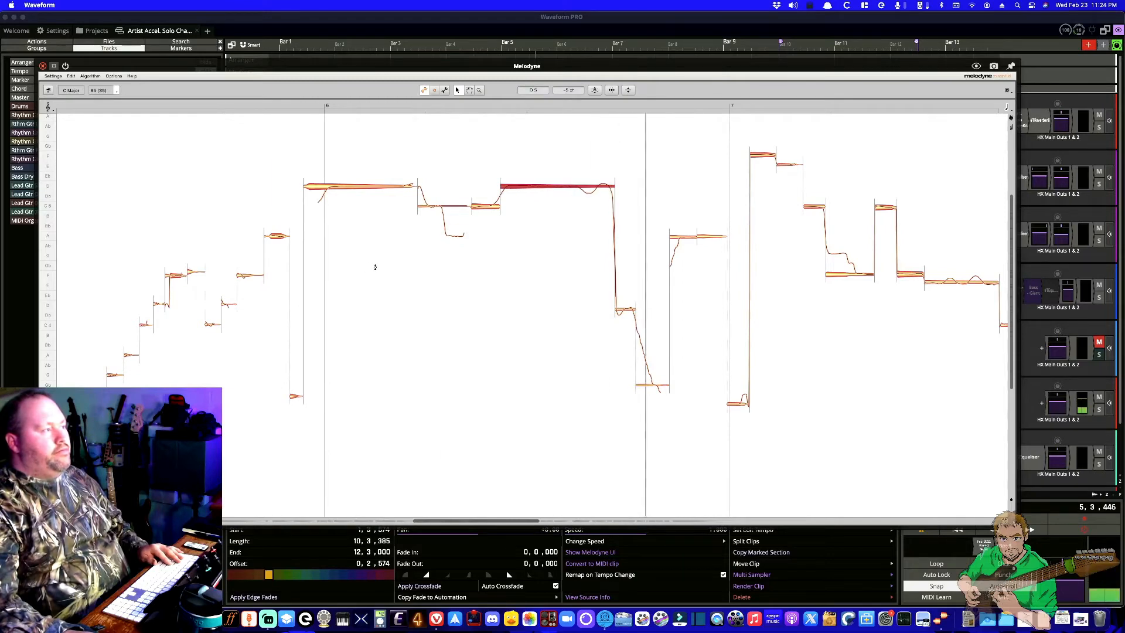
click(570, 328)
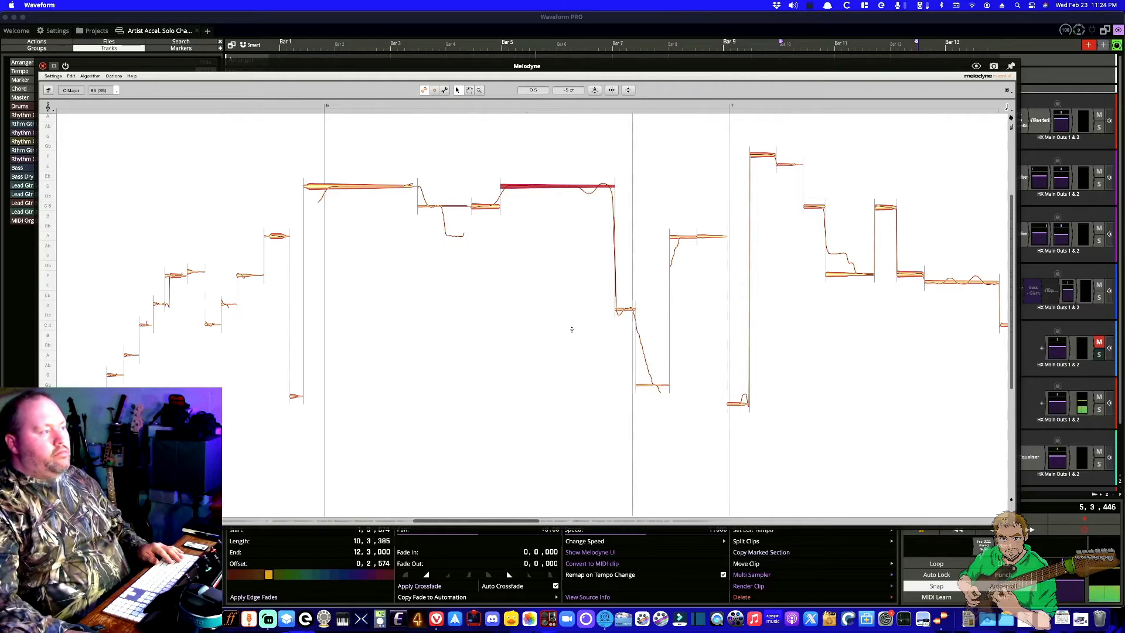
- Fine-tune the pitch of both segments of the A4 note just before bar 7, replaying the phrase in between
click(687, 237)
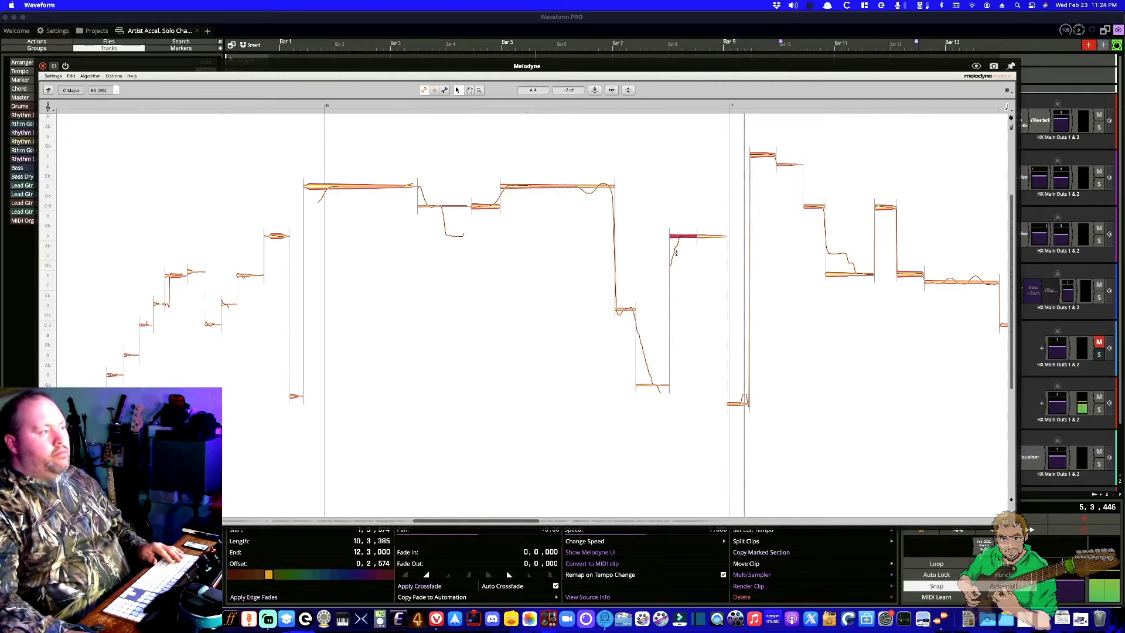
click(518, 321)
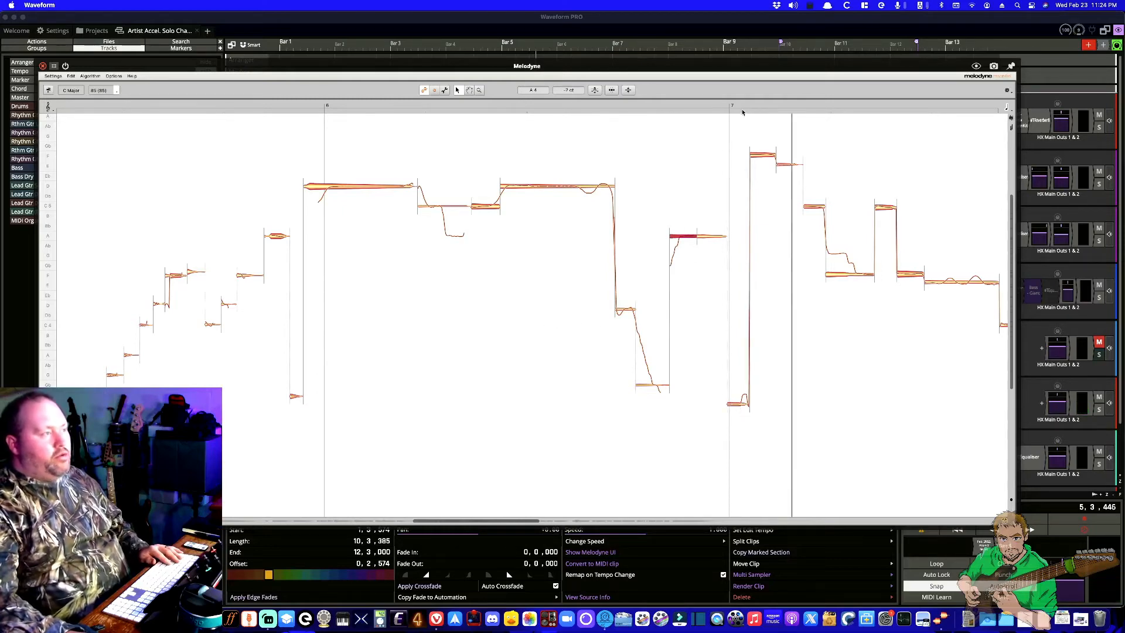
click(557, 381)
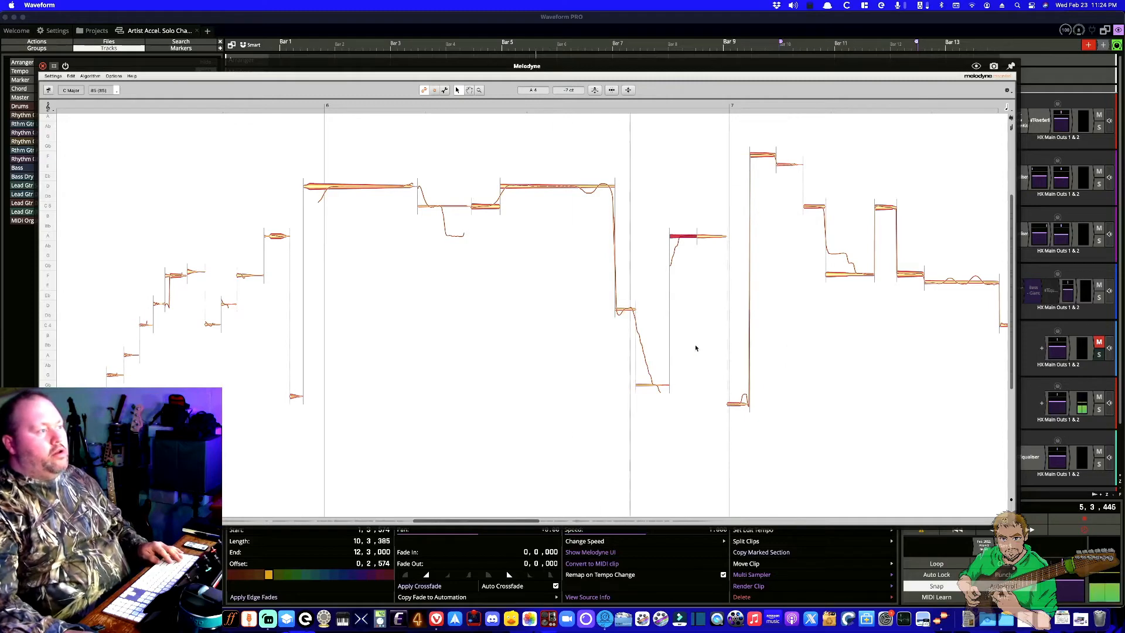
click(705, 237)
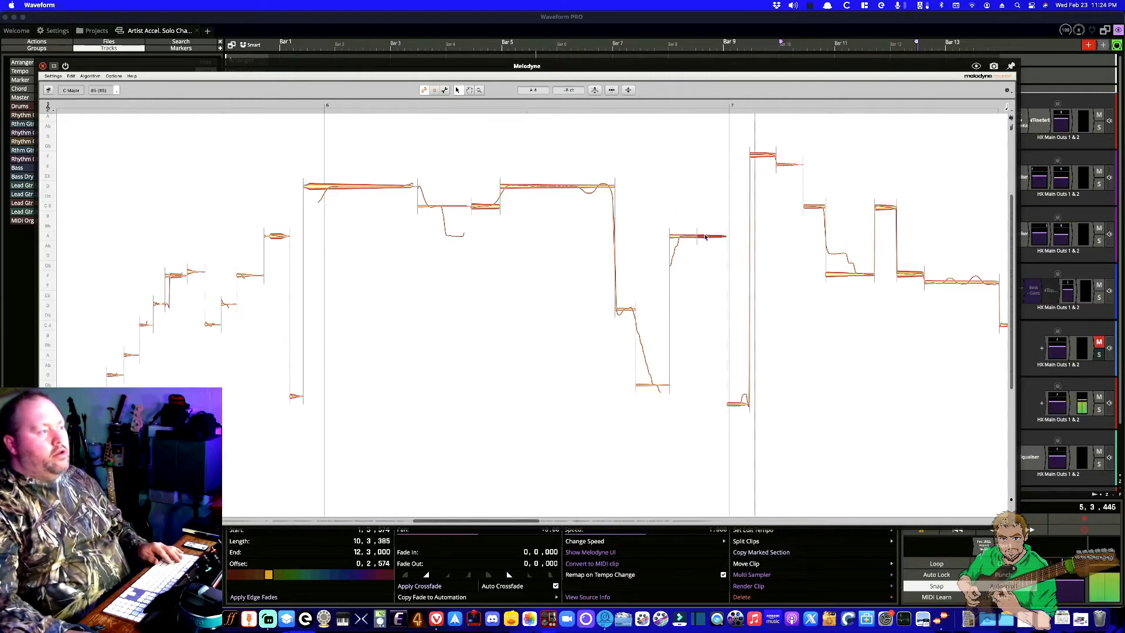
- Select the short low note at bar 7 and play back the phrase that follows it
click(737, 404)
click(613, 409)
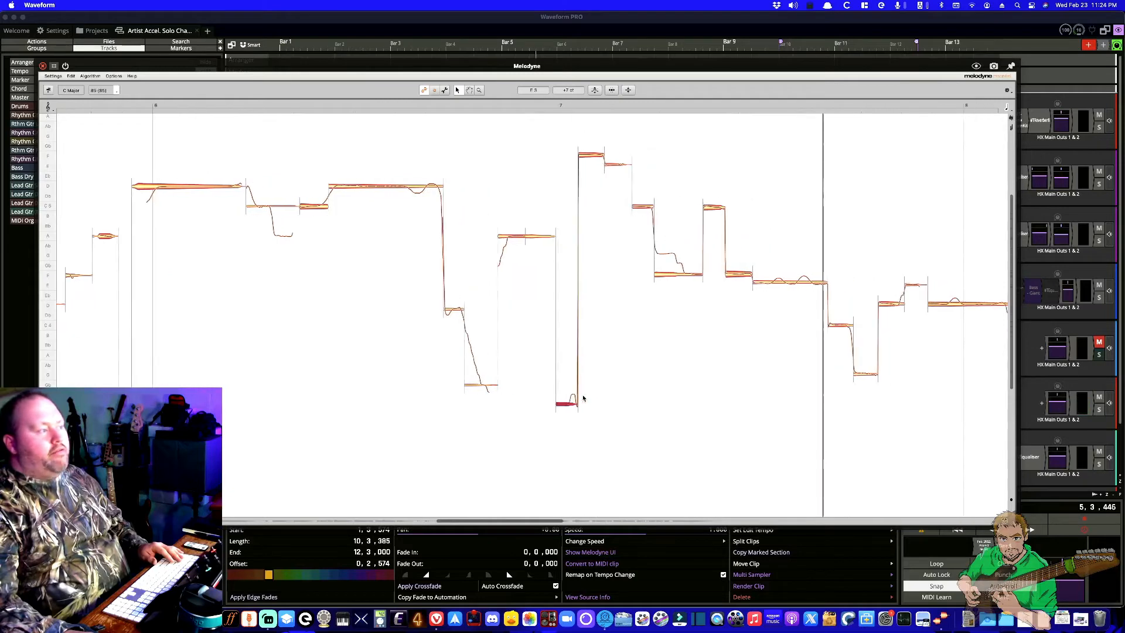
click(494, 415)
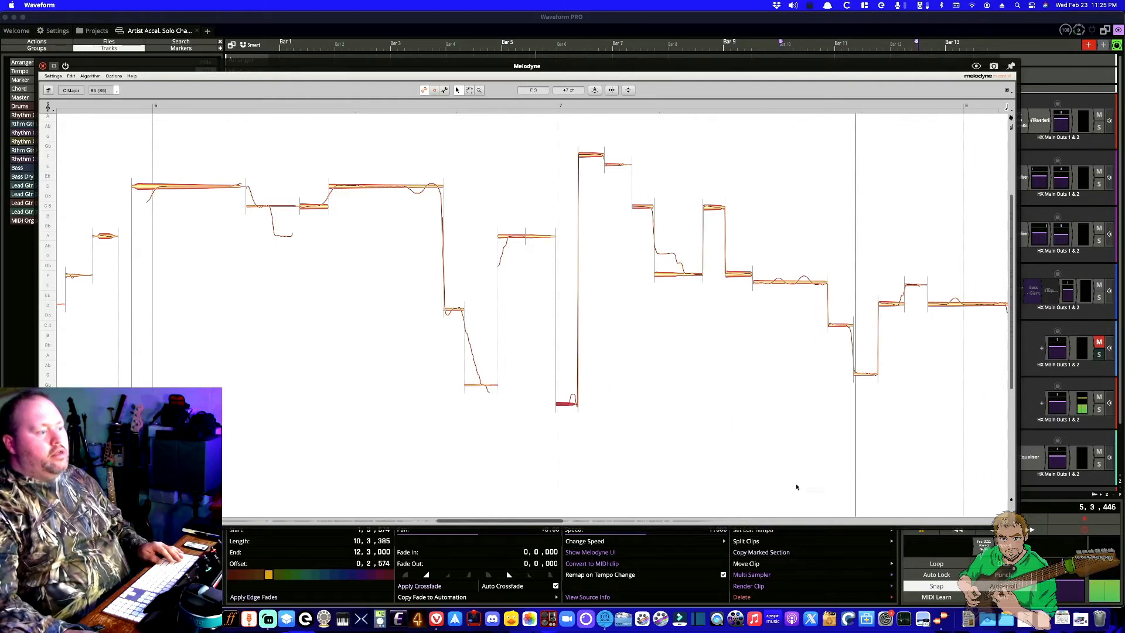
- Switch to the standalone Melodyne and play the phrase around bar 9 for reference
click(938, 613)
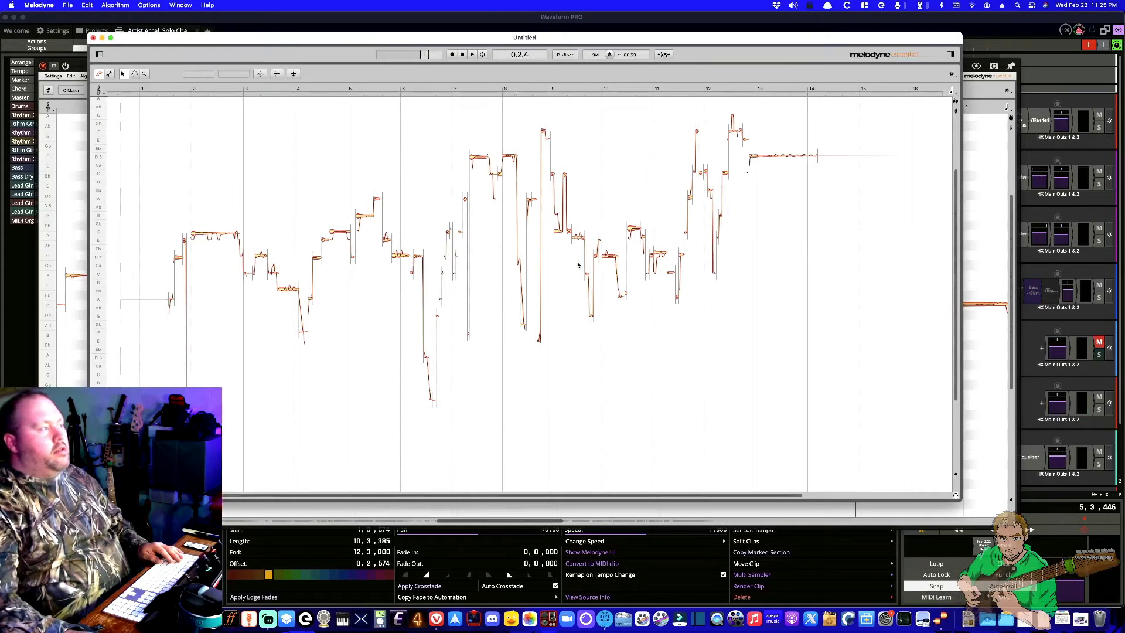
double_click(577, 324)
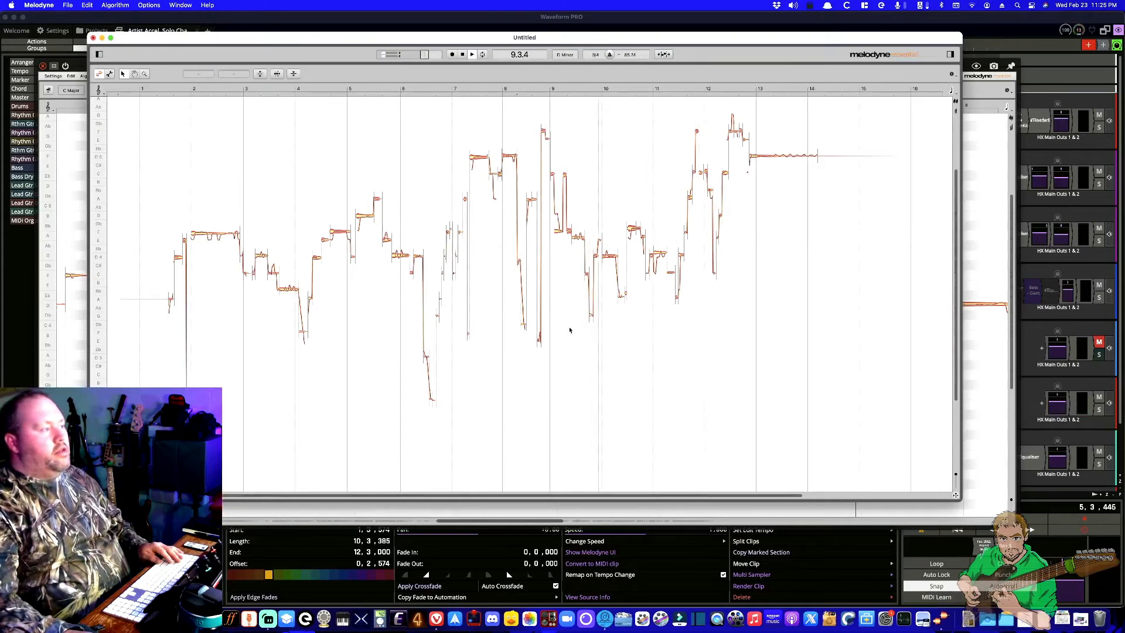
double_click(542, 368)
double_click(510, 367)
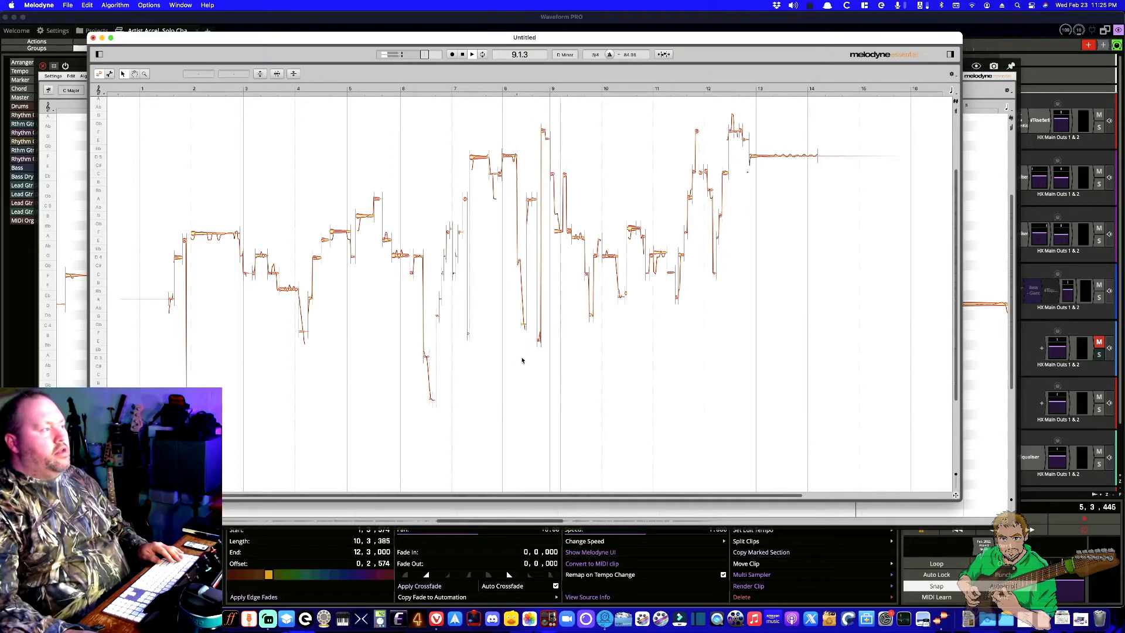
- Switch back to Waveform and replay the matching phrase around bar 7 in the Melodyne editor
key(super+Tab)
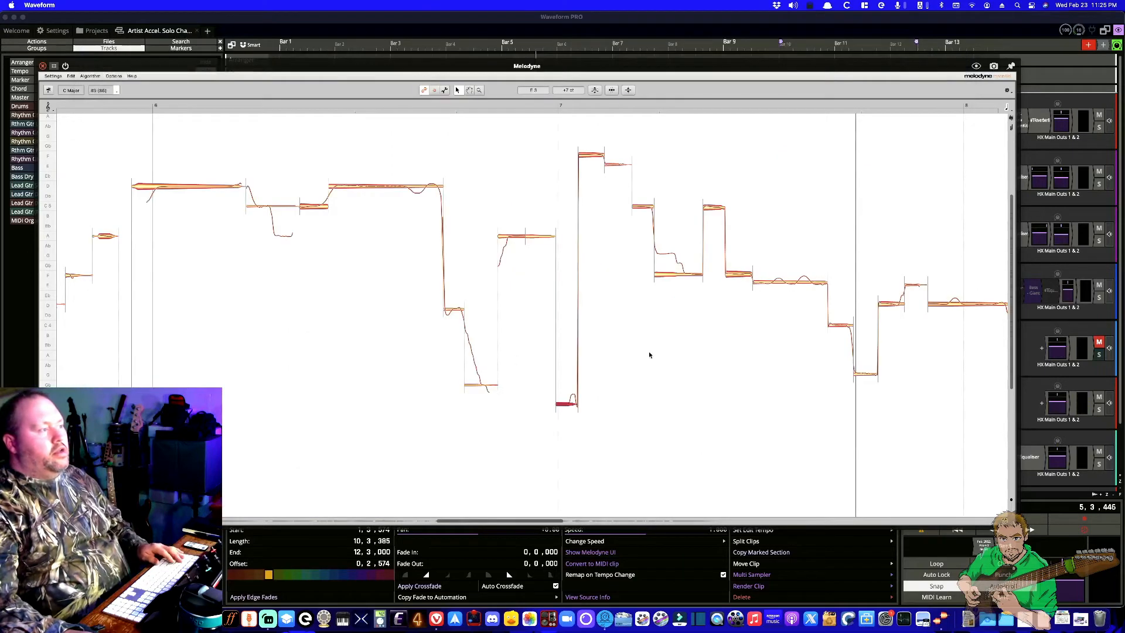
double_click(645, 353)
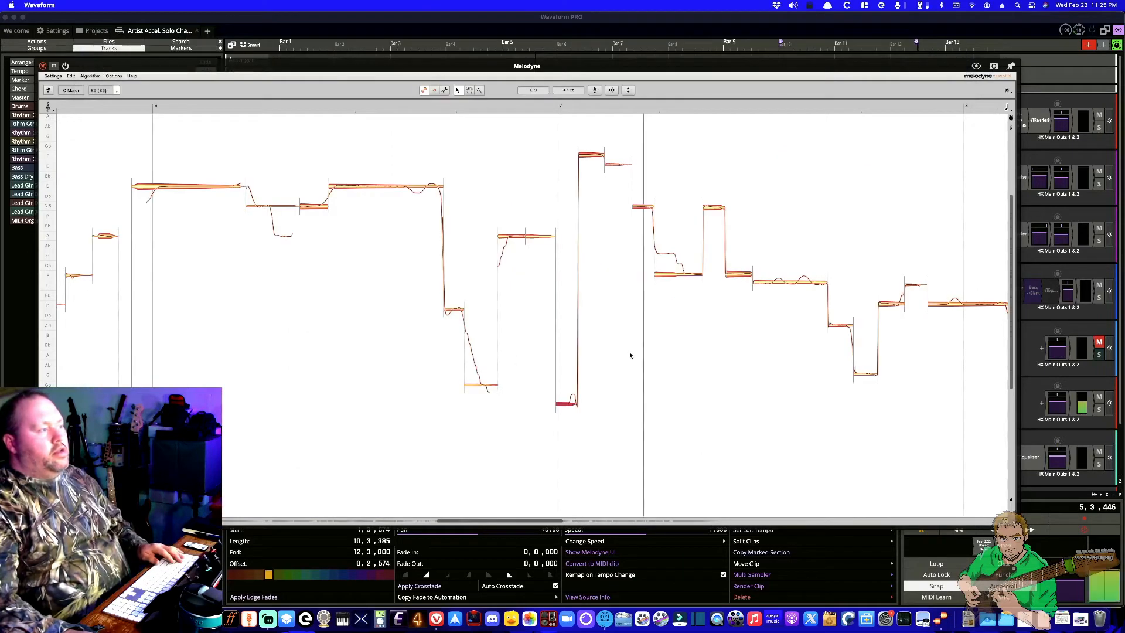
double_click(428, 388)
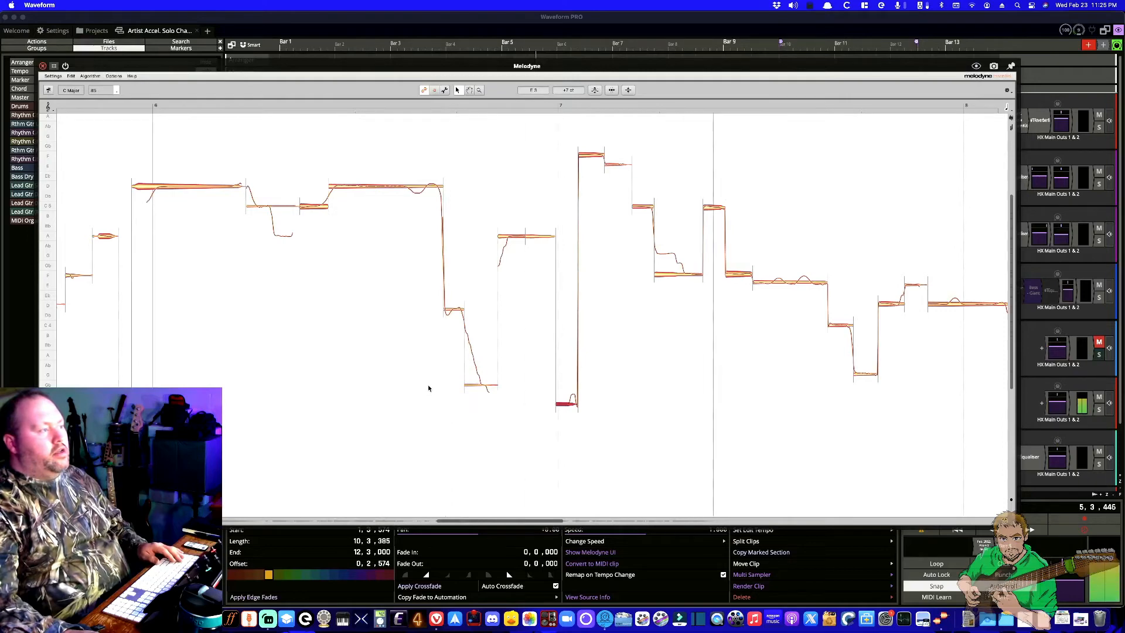
- Compare the phrase once more by playing it in the standalone Melodyne and again in Waveform
key(super+Tab)
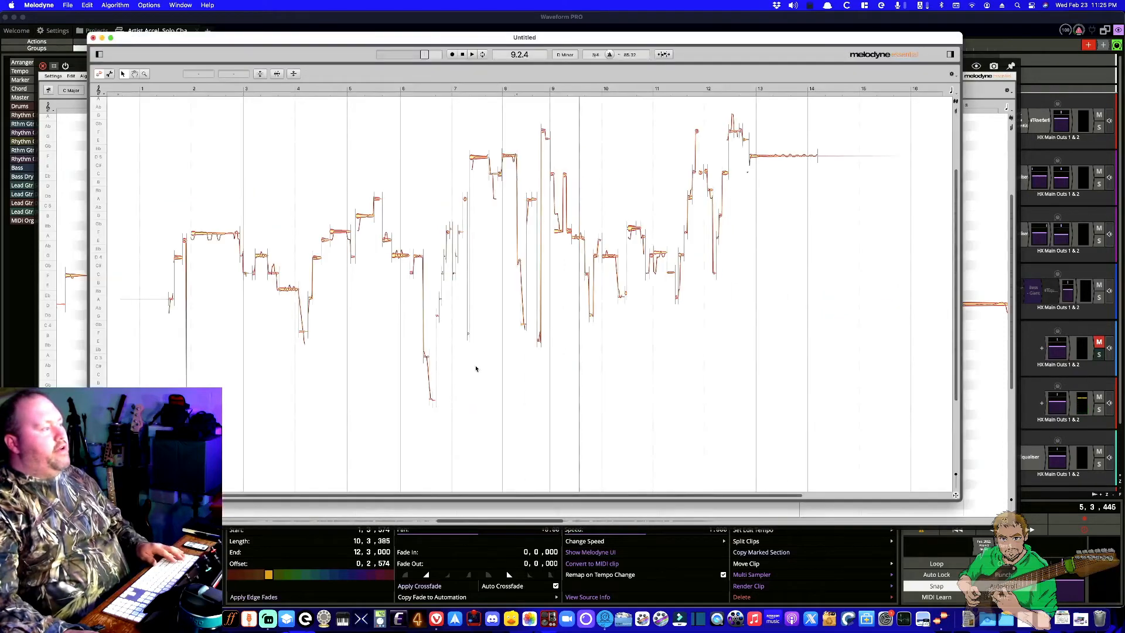
double_click(501, 346)
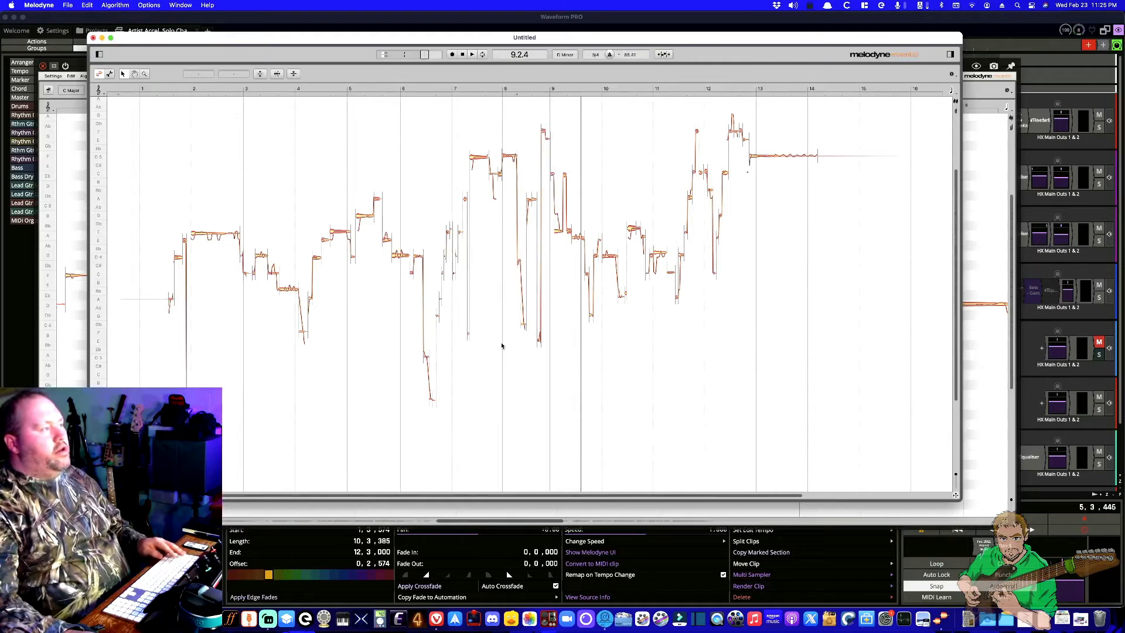
key(super+Tab)
double_click(470, 419)
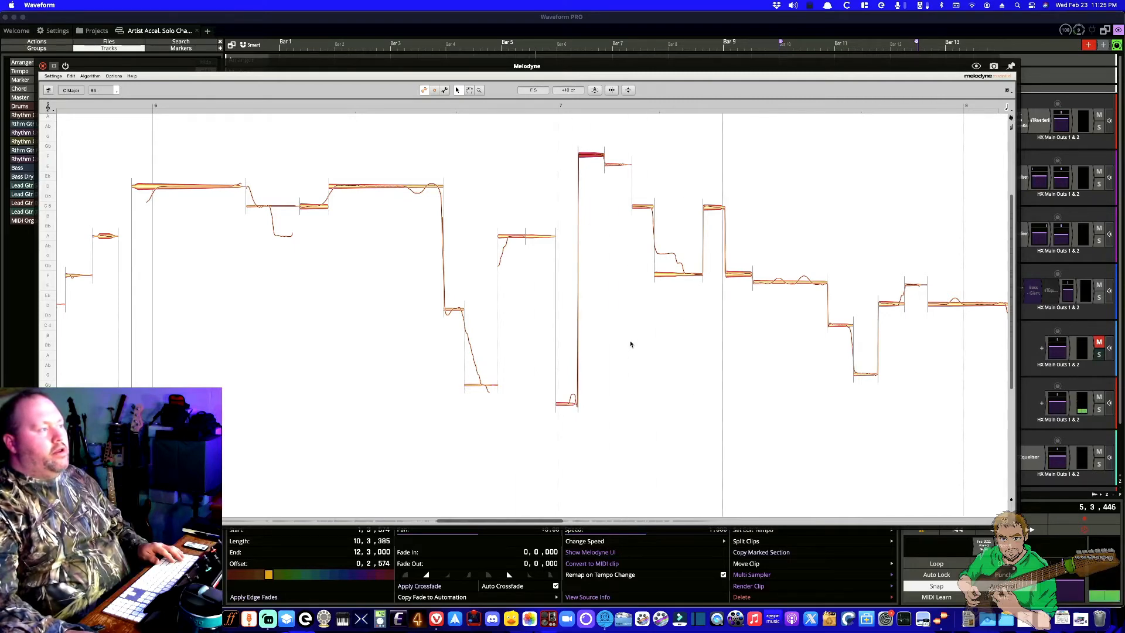
- Fine-tune the C5 note between bars 7 and 8, then slightly raise neither but lower both F4 segments after bar 8 and replay
click(713, 205)
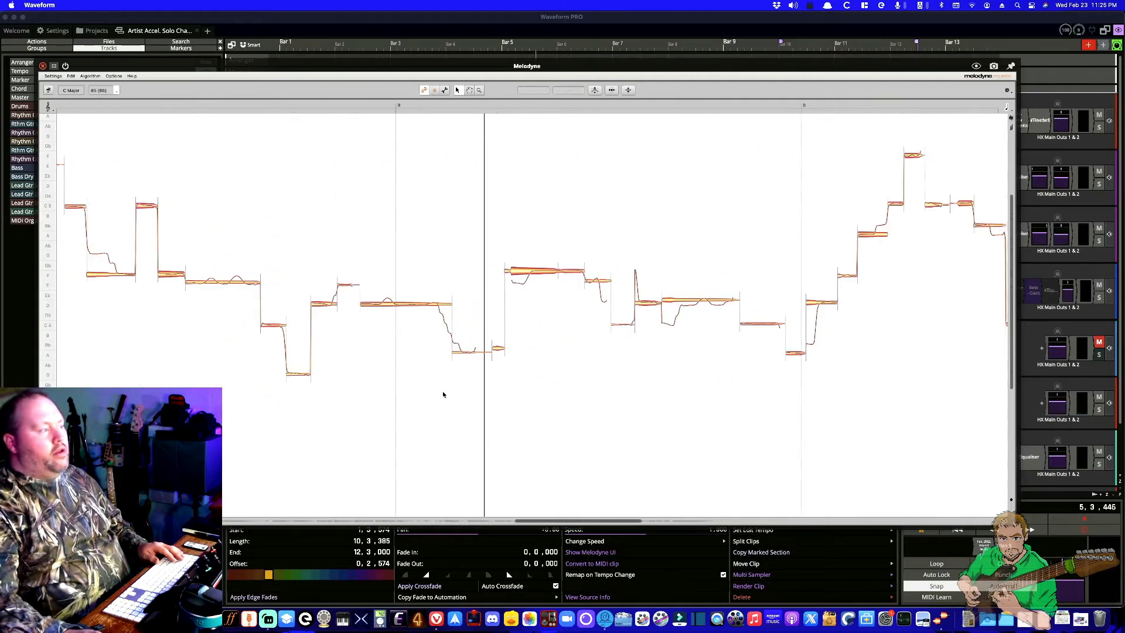
click(538, 271)
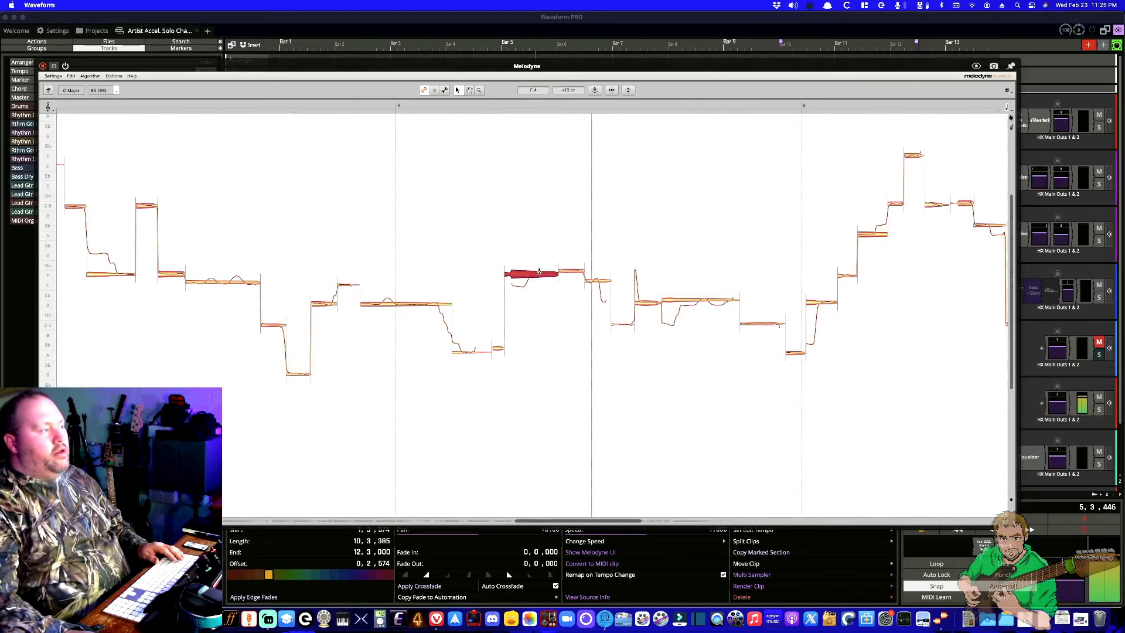
click(571, 272)
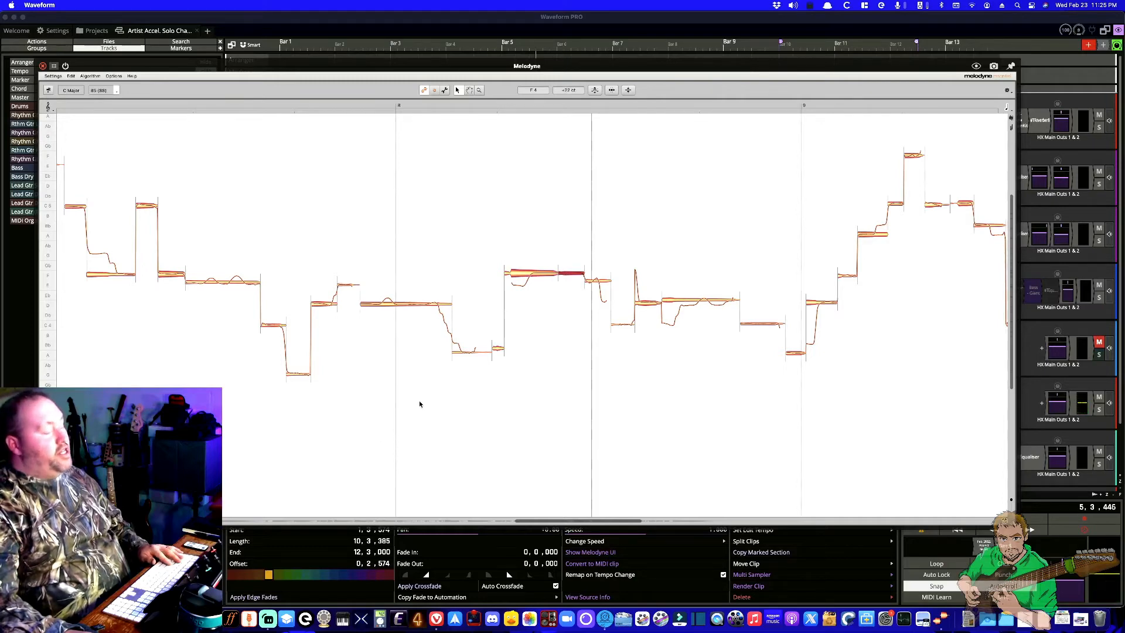
key(space)
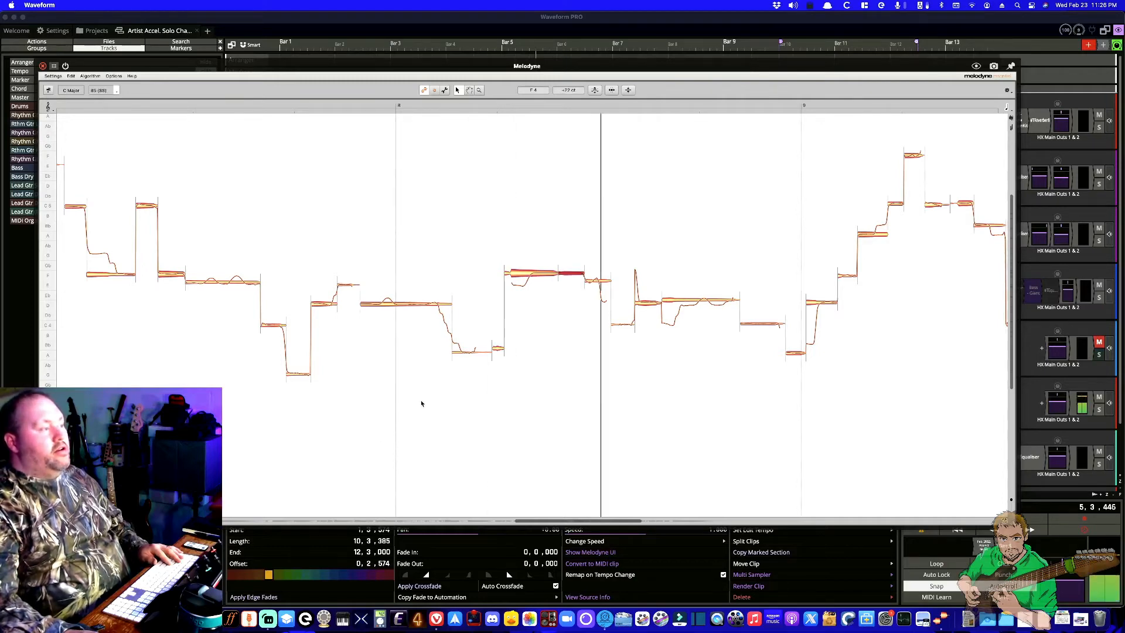
key(space)
key(space)
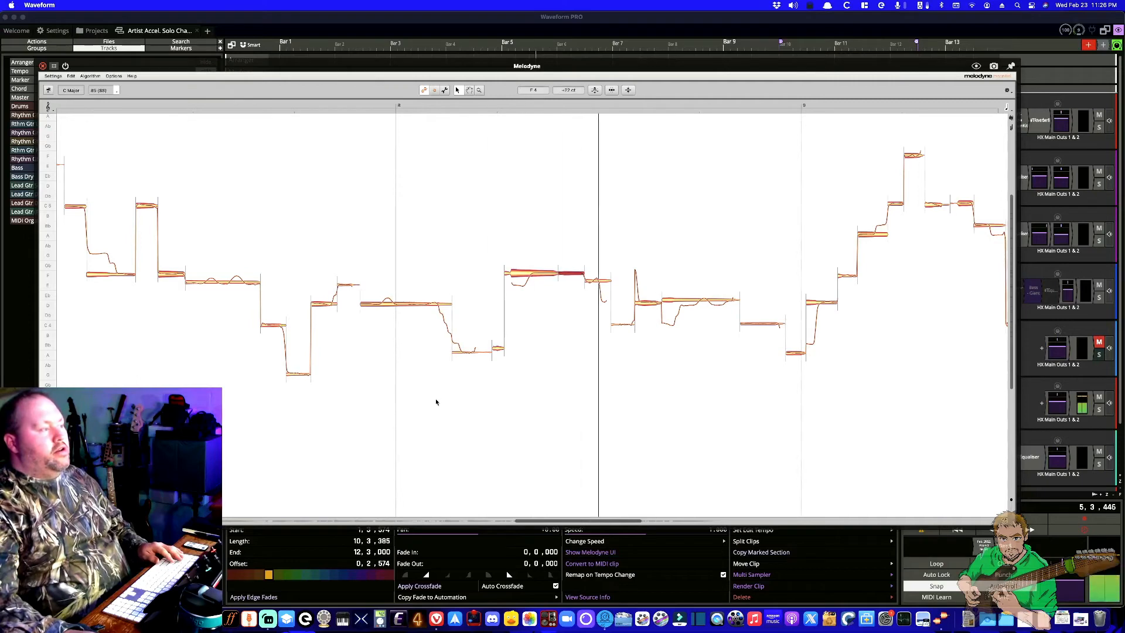
- Merge the two F4 segments after bar 8, slightly lower the joined note's pitch, and play on toward bar 9
double_click(558, 268)
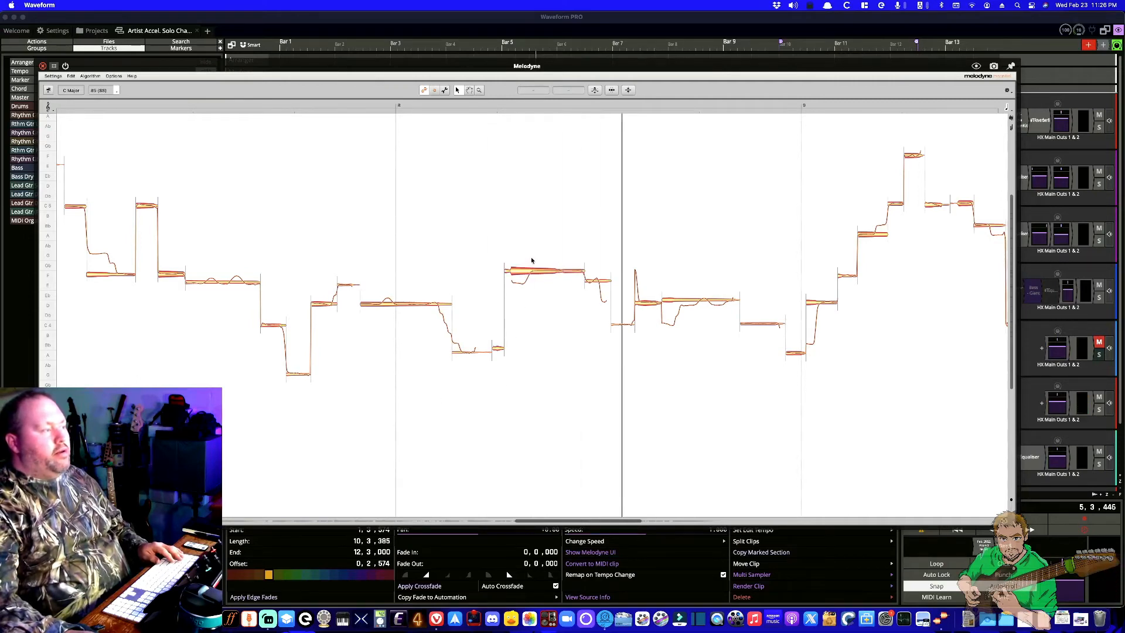
click(535, 269)
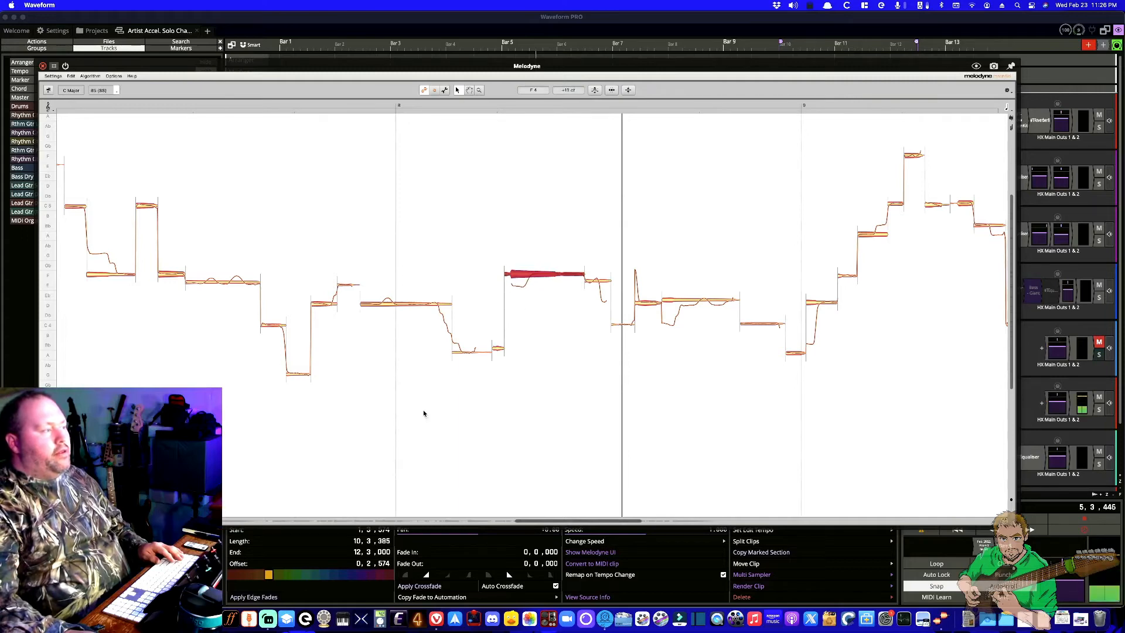
key(space)
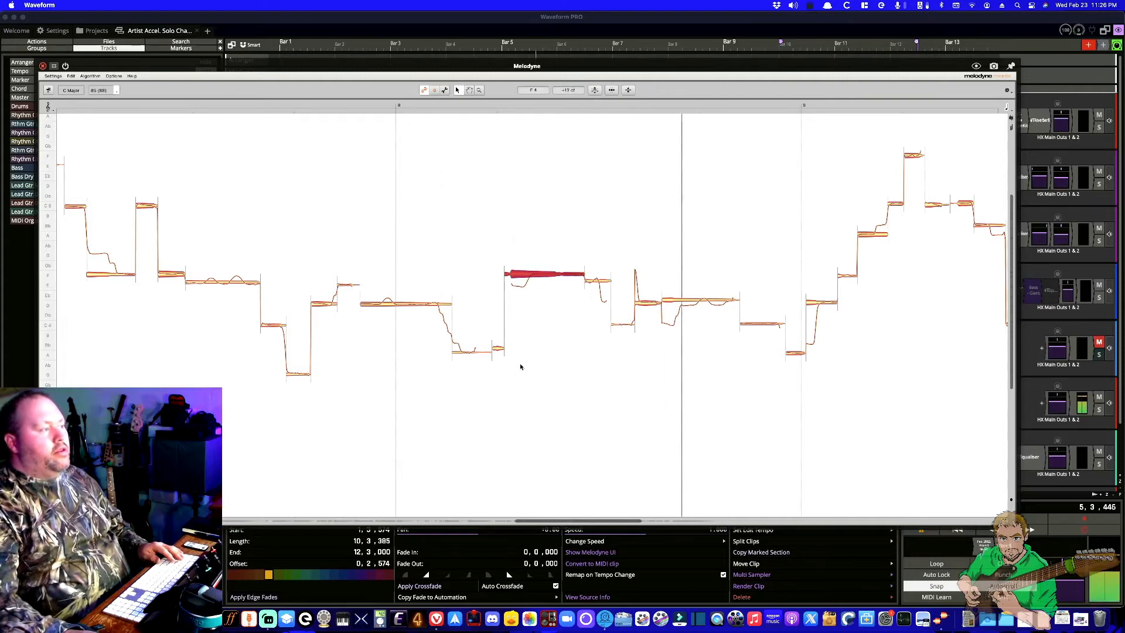
scroll(580, 348, right, 5)
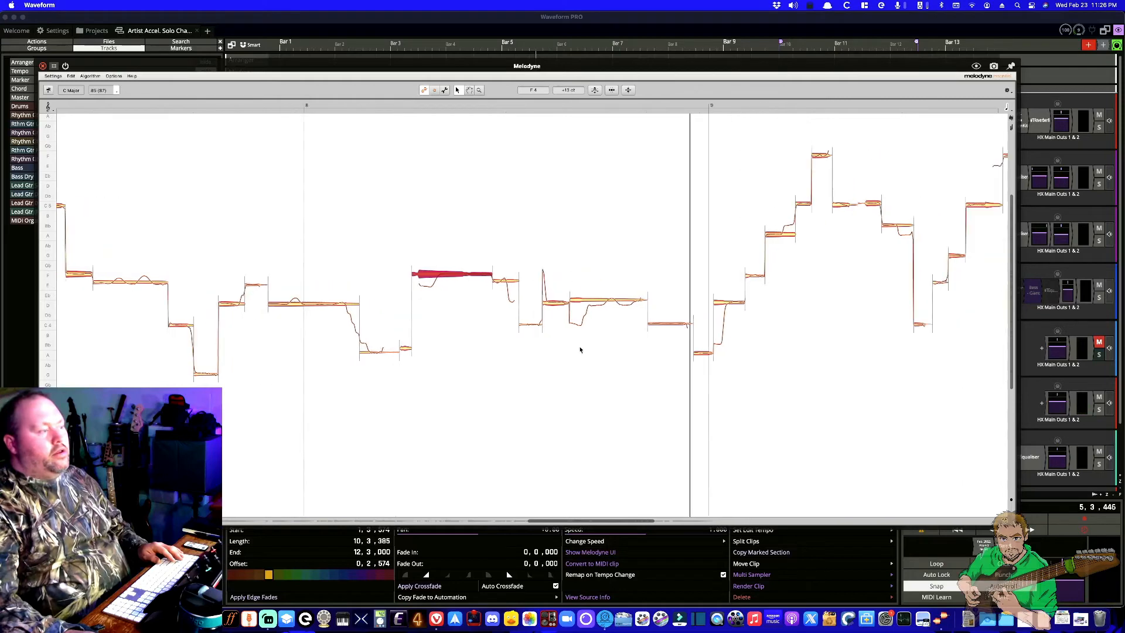
- Replay the phrase after bar 8 in Waveform's Melodyne editor and check it against the standalone Melodyne version
double_click(427, 320)
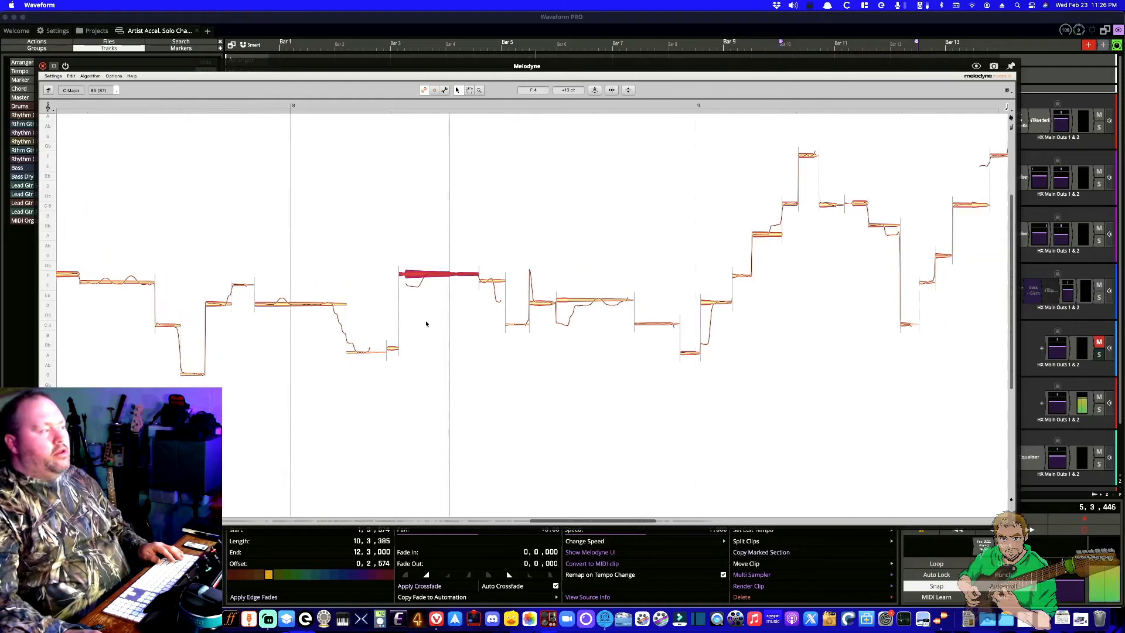
double_click(421, 318)
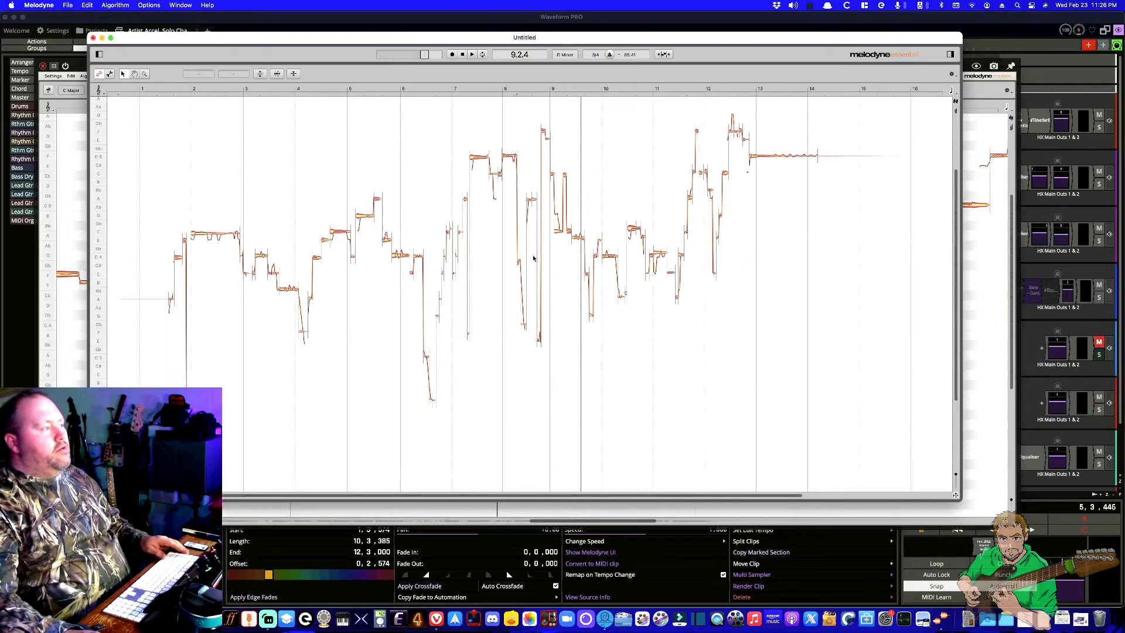
click(80, 62)
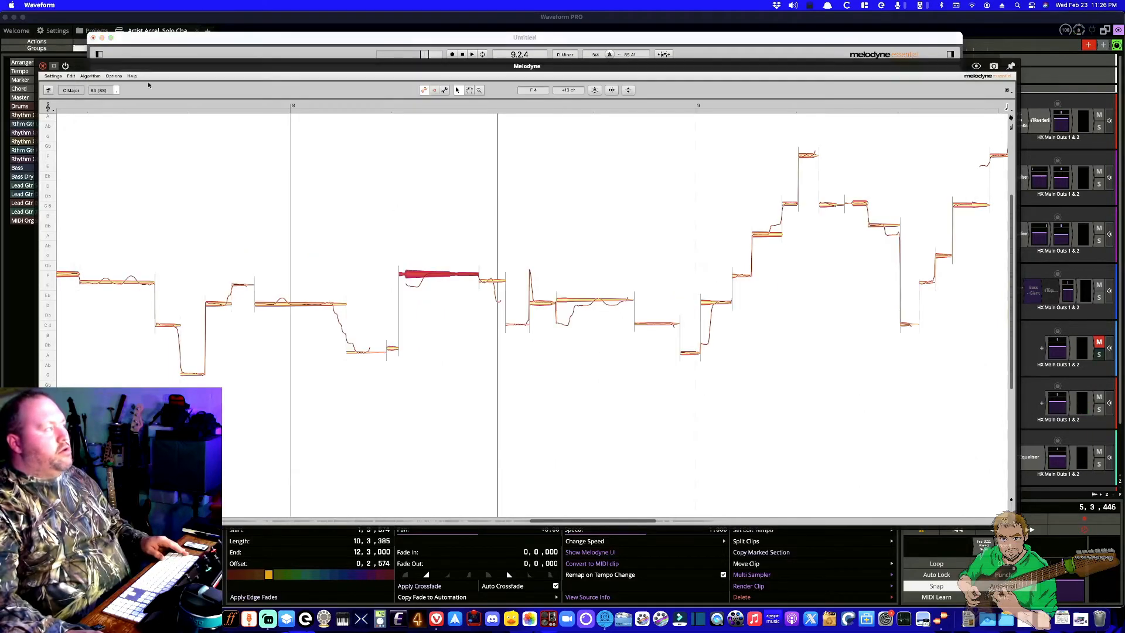
key(space)
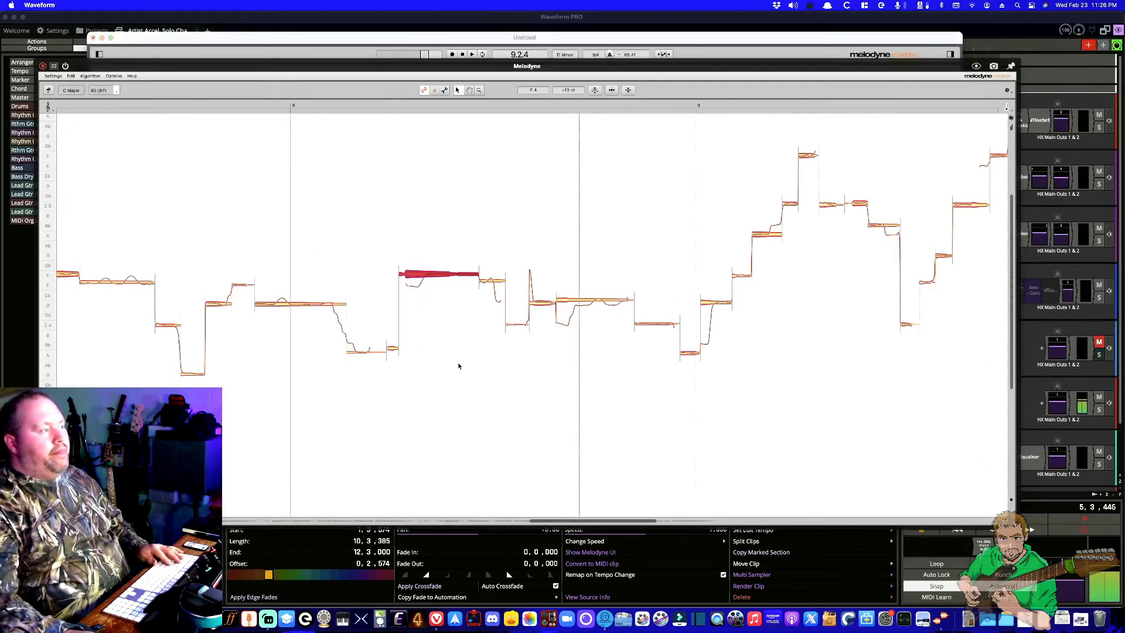
- Fine-tune the pitch of the long D4 note shortly before bar 9, replaying the phrase between adjustments
click(580, 304)
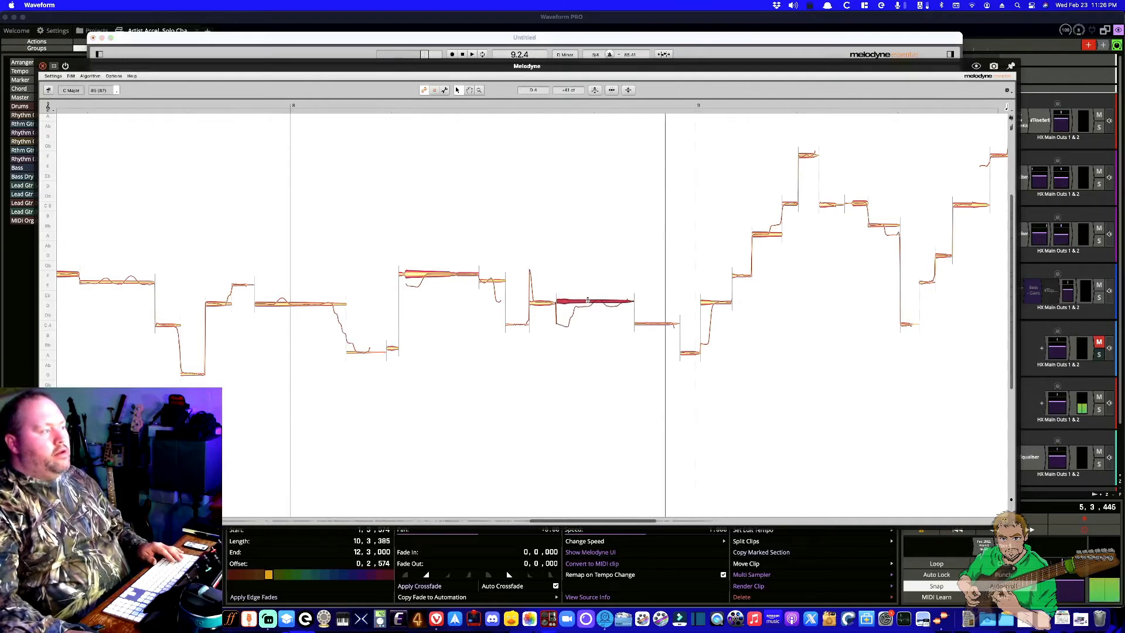
key(space)
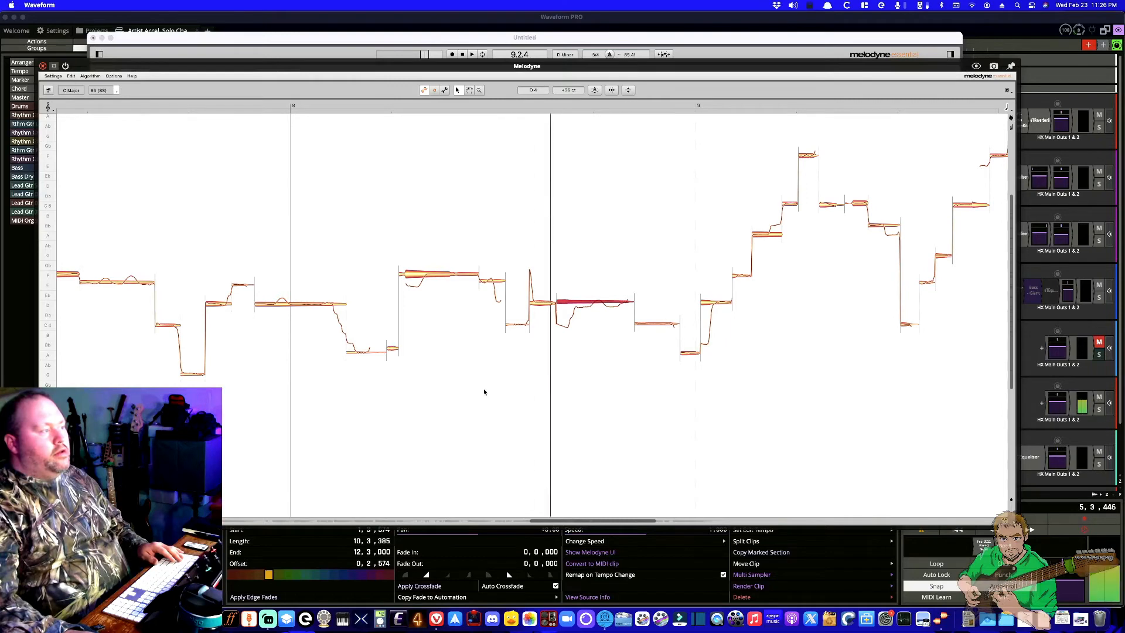
drag(583, 304, 583, 301)
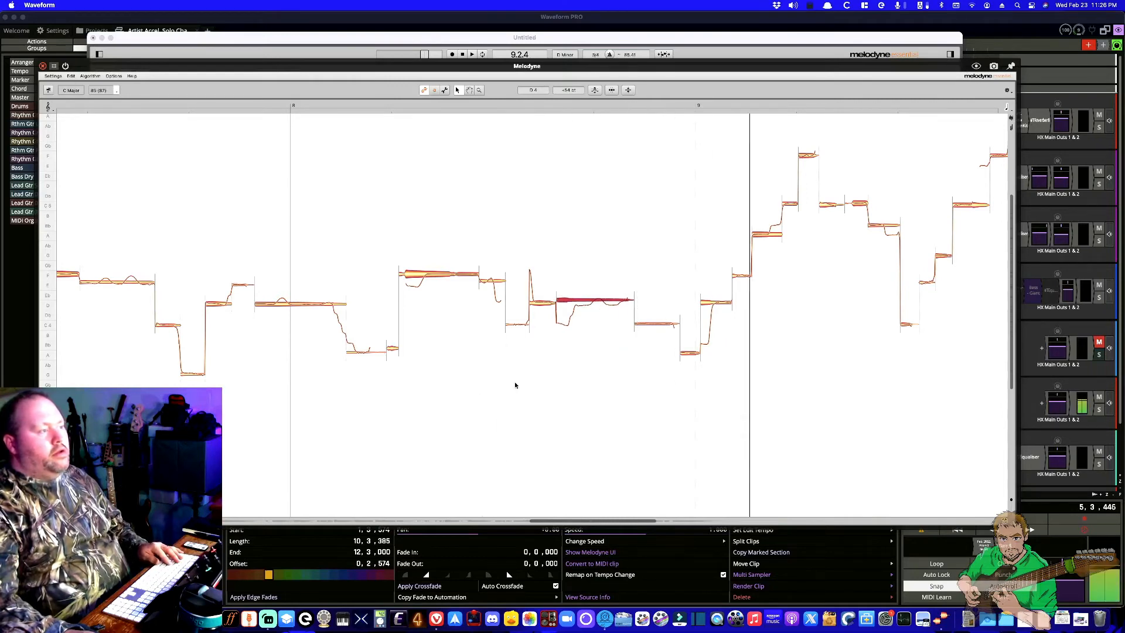
- Fine-tune the peak F5 note and the C5 note following it after bar 9, replaying the phrase on through bar 10
click(808, 155)
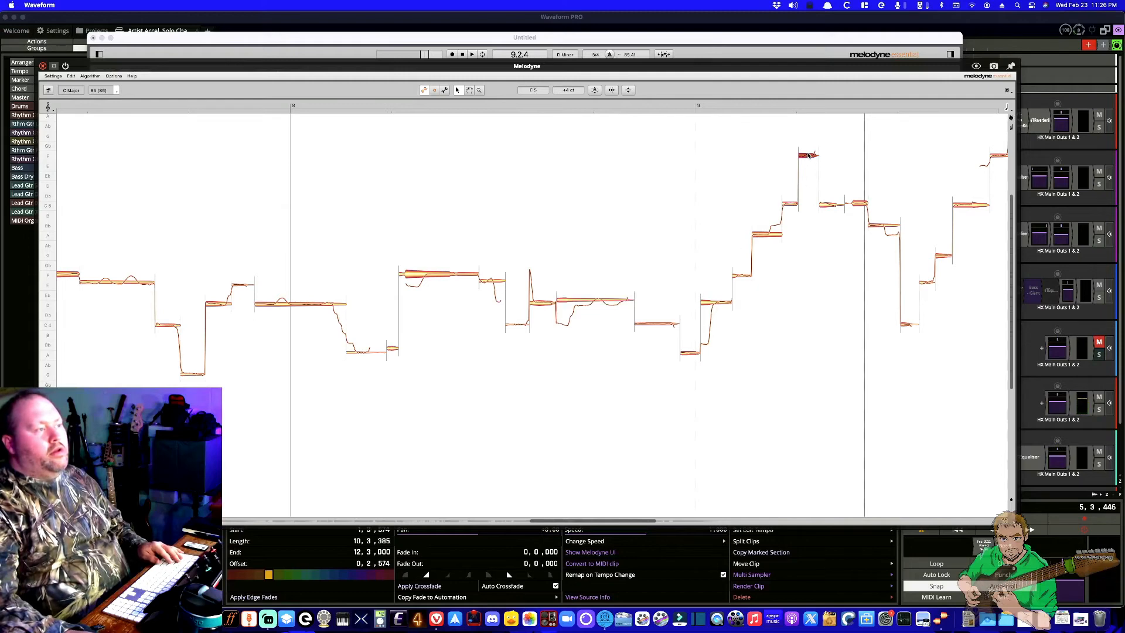
scroll(749, 311, right, 3)
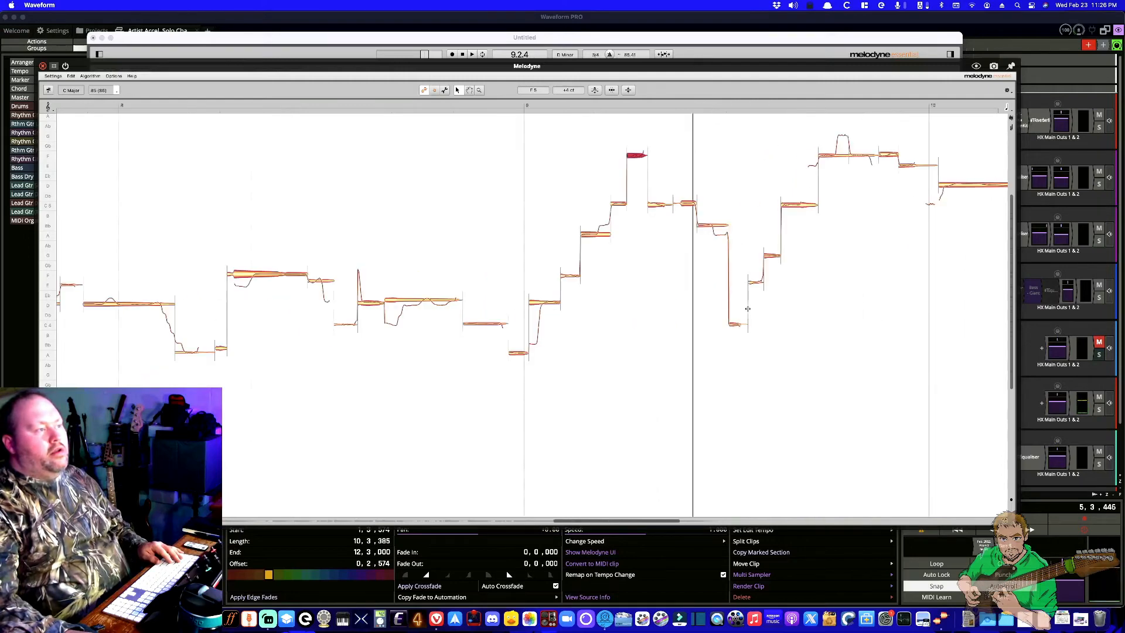
double_click(472, 384)
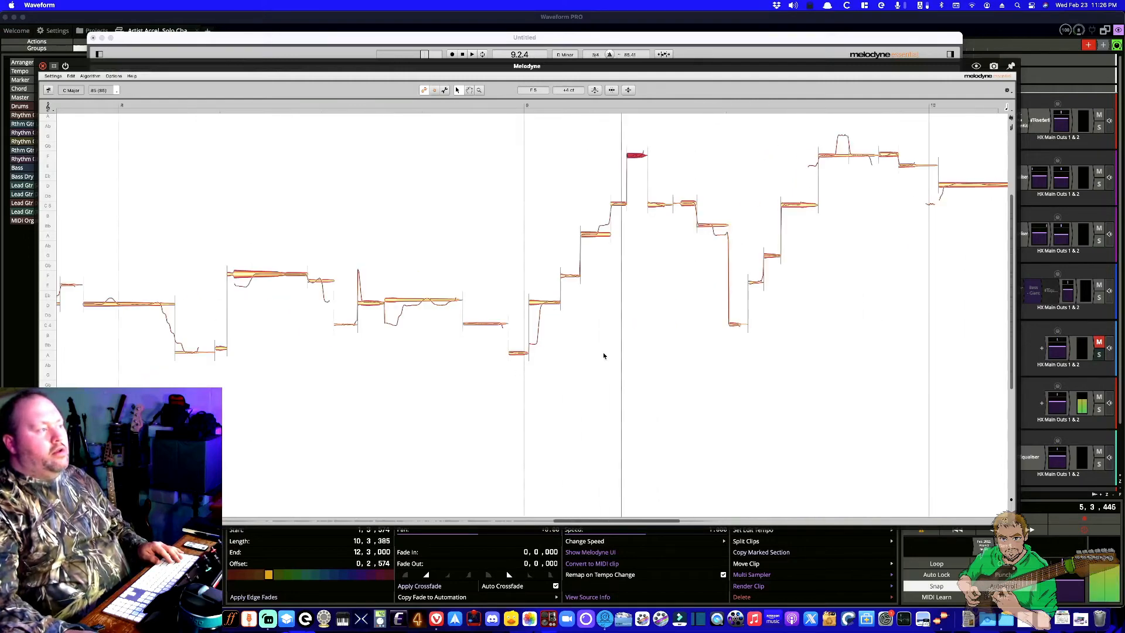
click(657, 205)
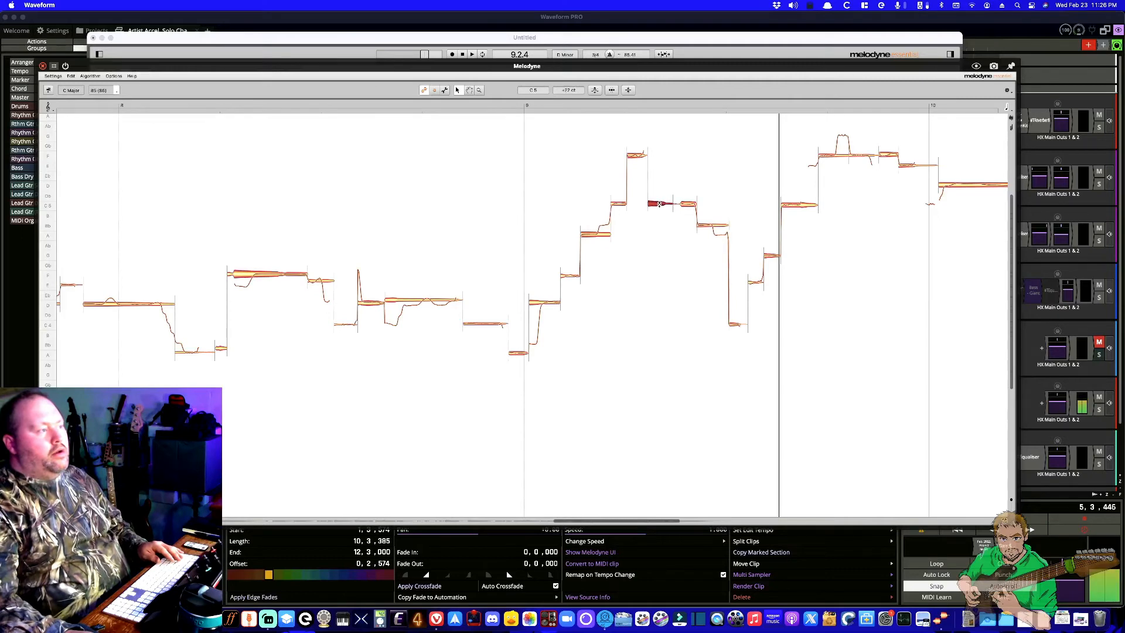
key(space)
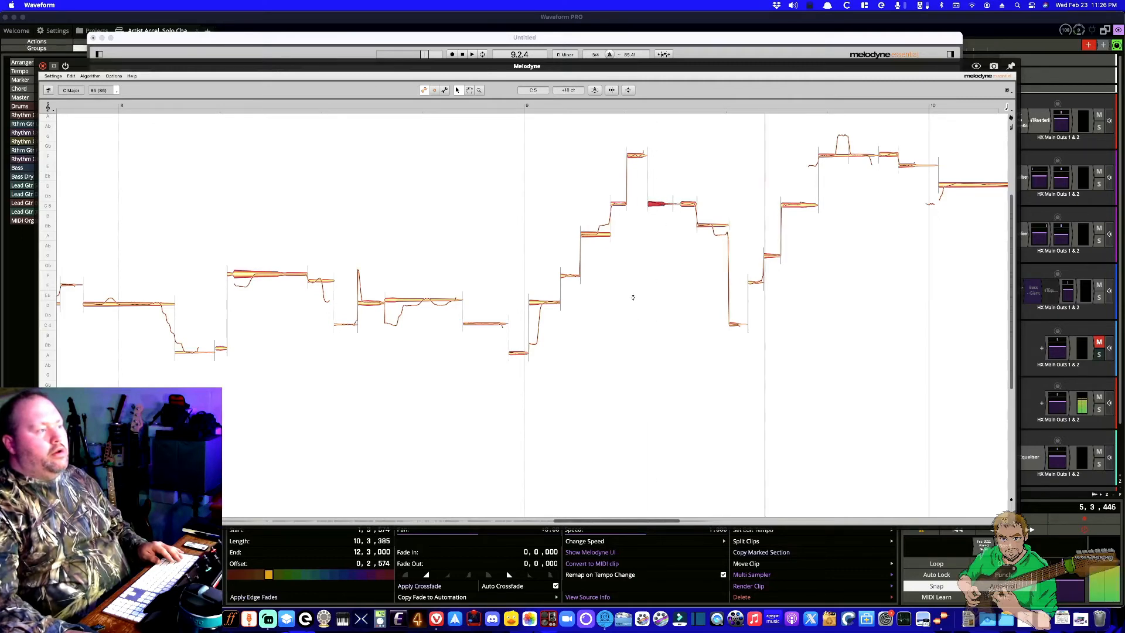
key(space)
key(space)
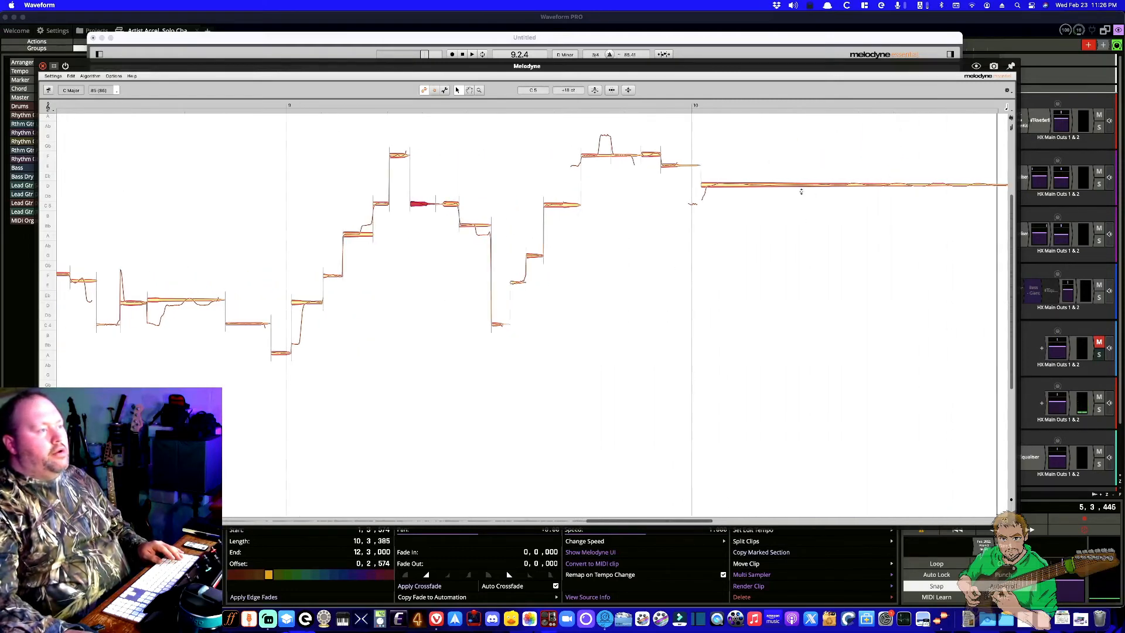
- Fine-tune the pitch of the long sustained D5 note at bar 10, and replay the corrected solo around bars 7 and 8
click(827, 185)
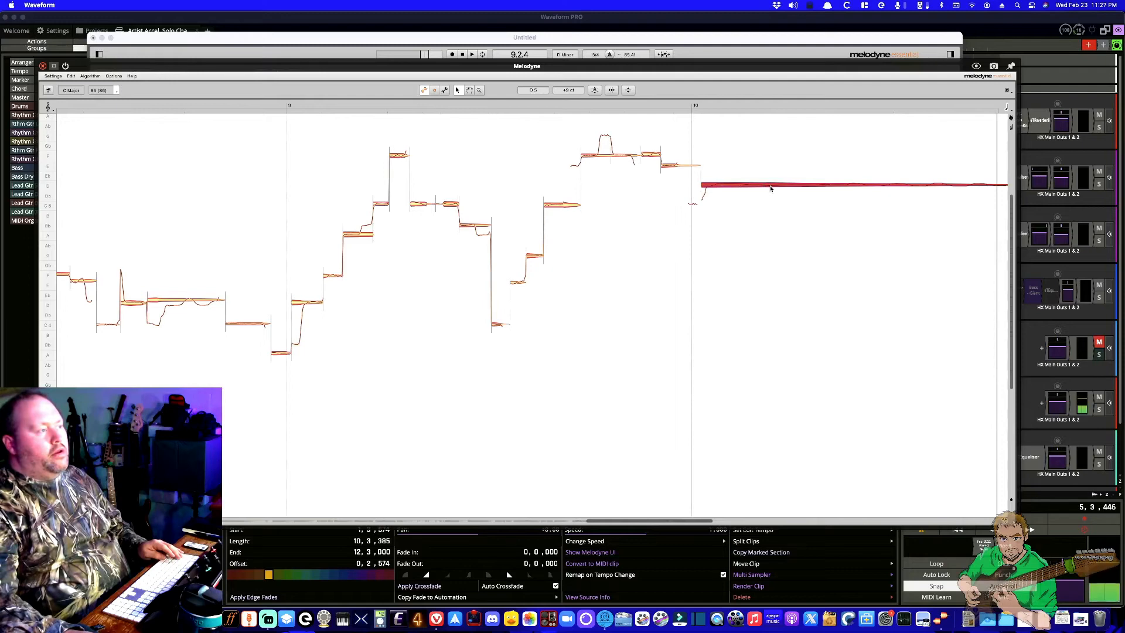
drag(772, 185, 704, 258)
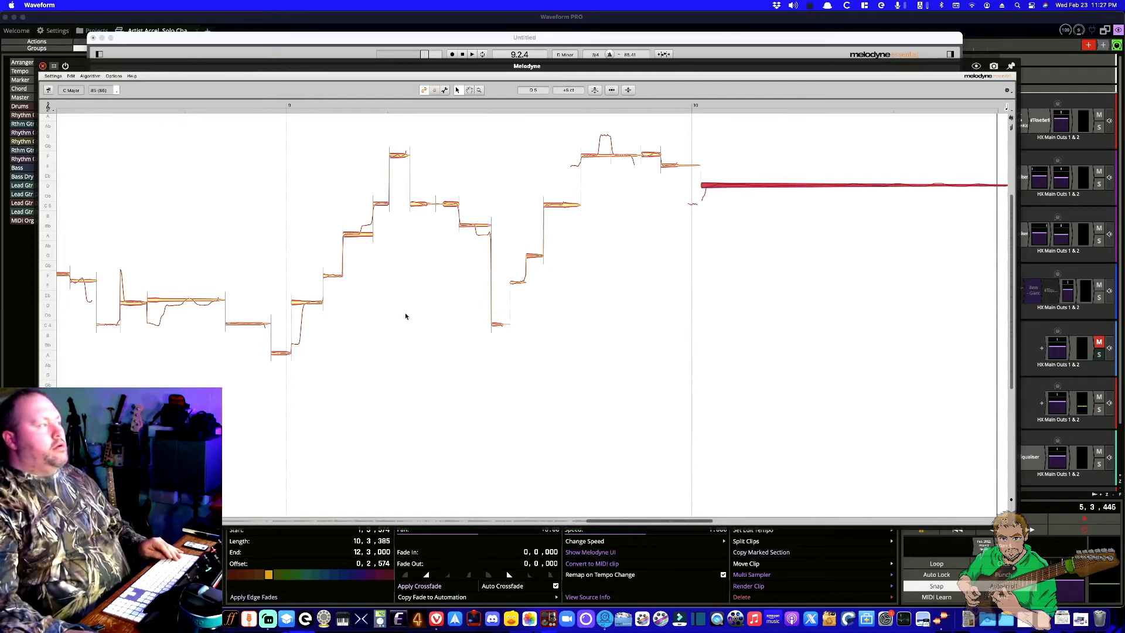
scroll(331, 365, left, 10)
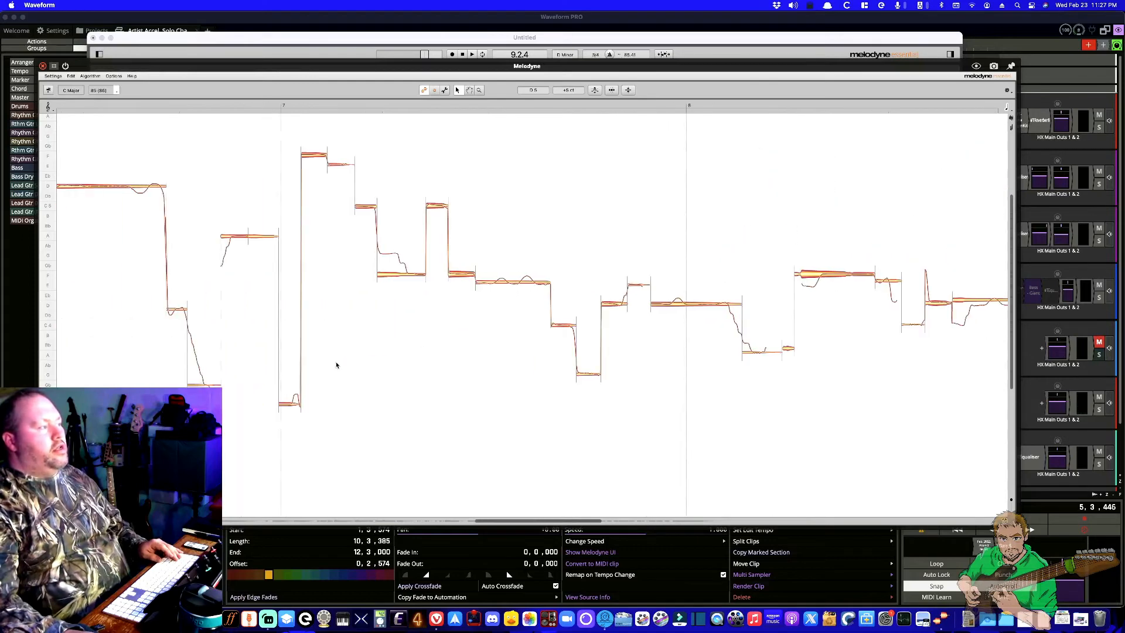
key(space)
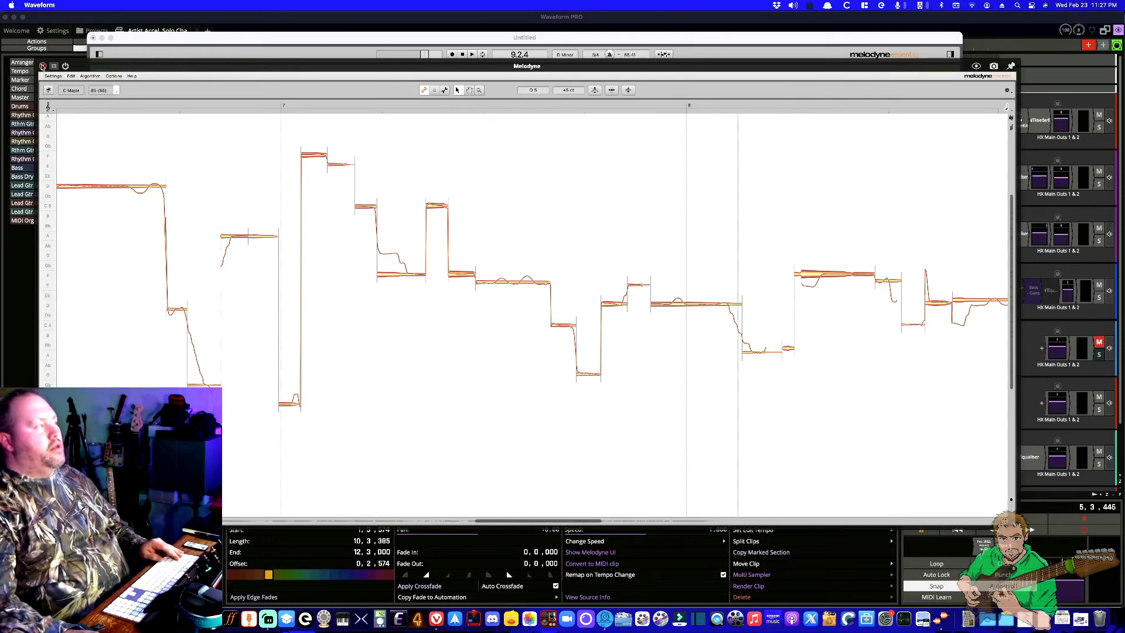
- Close the integrated Melodyne editor, then close the standalone Melodyne document and save its changes in the Exported folder
click(42, 66)
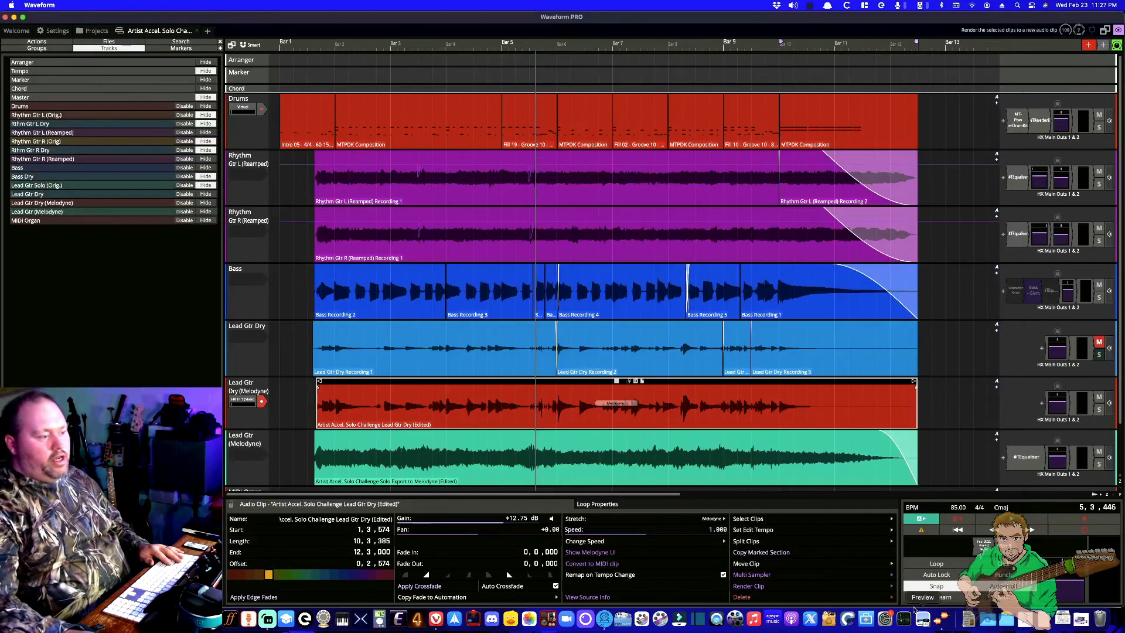
click(937, 618)
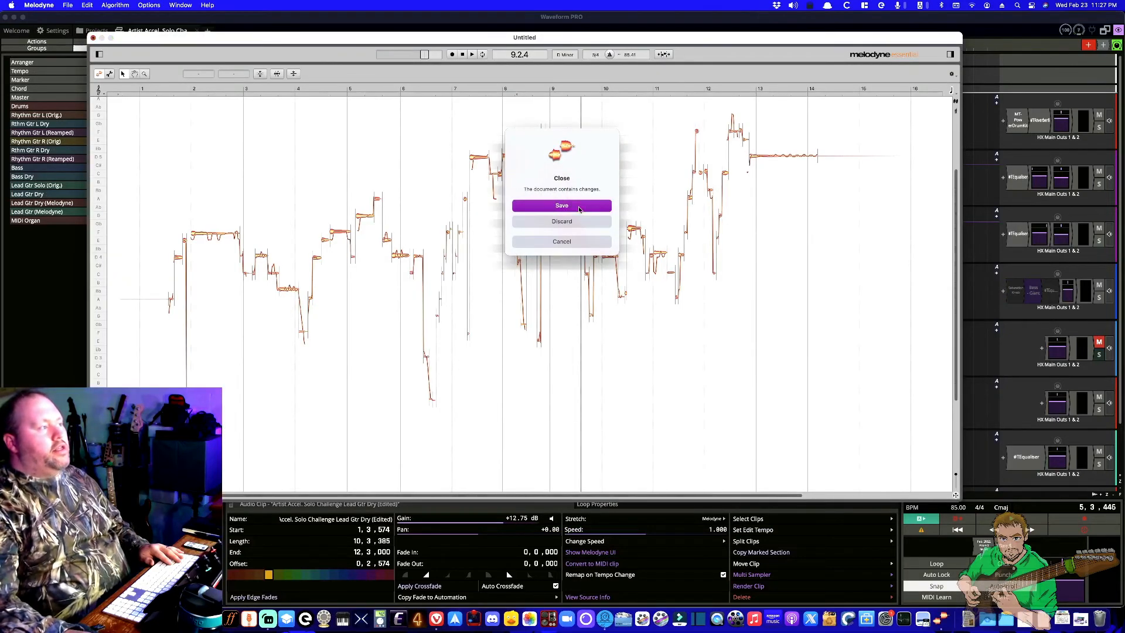
click(578, 208)
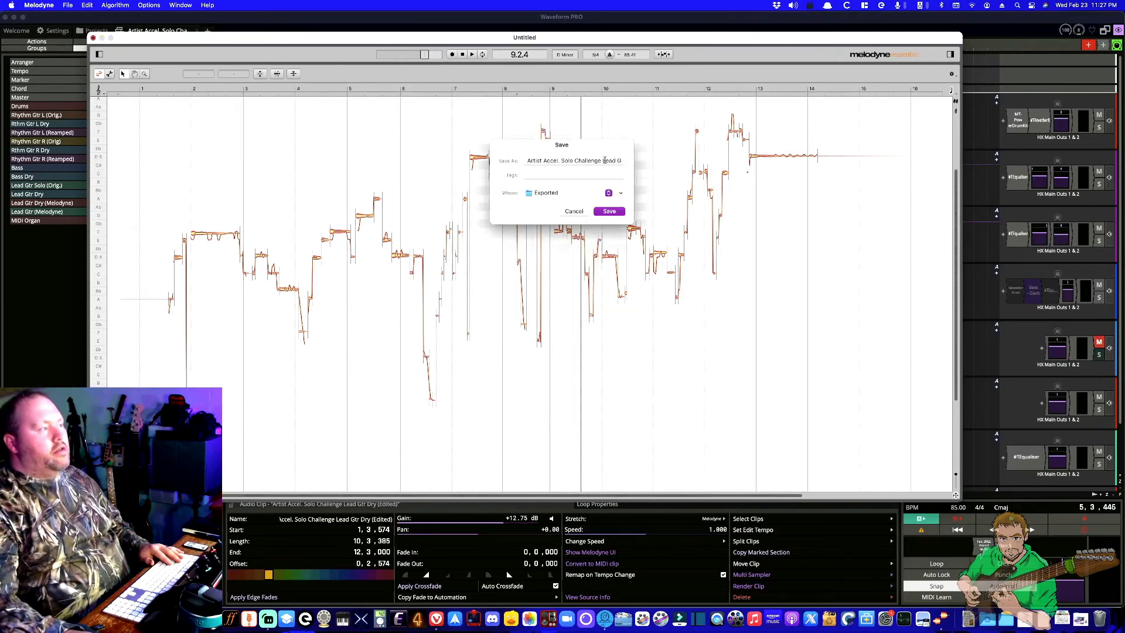
click(605, 160)
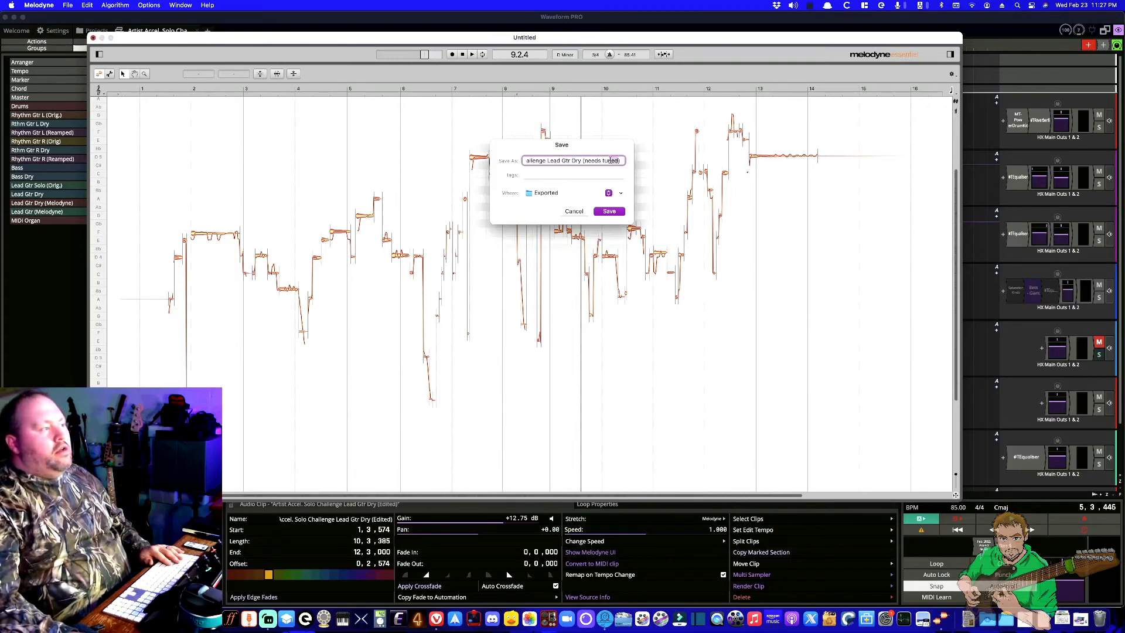
text(E)
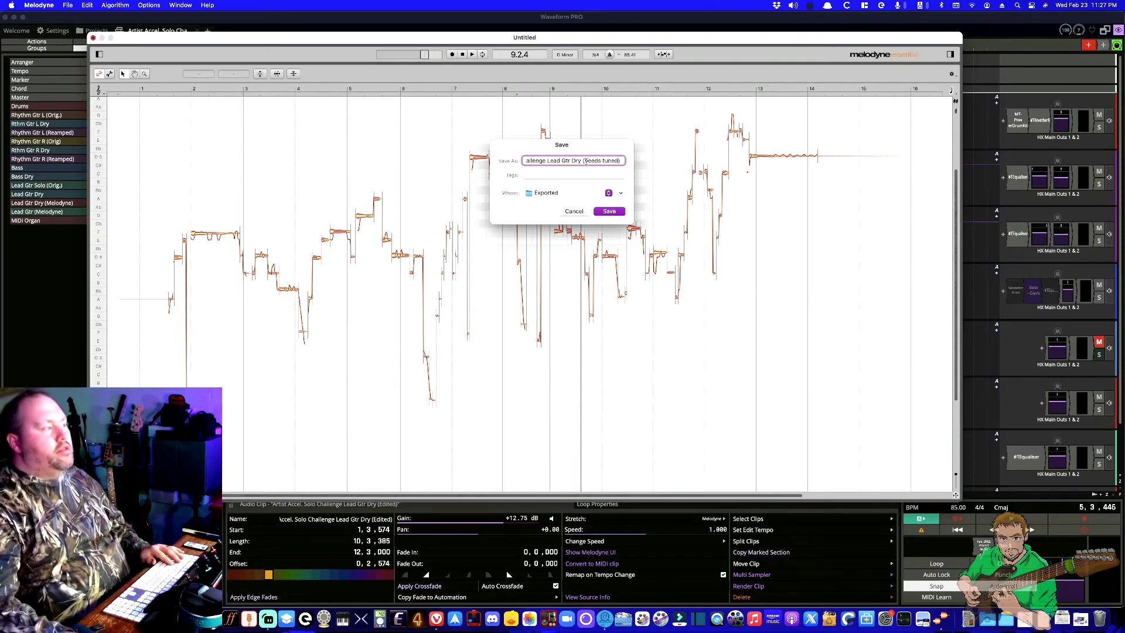
click(613, 211)
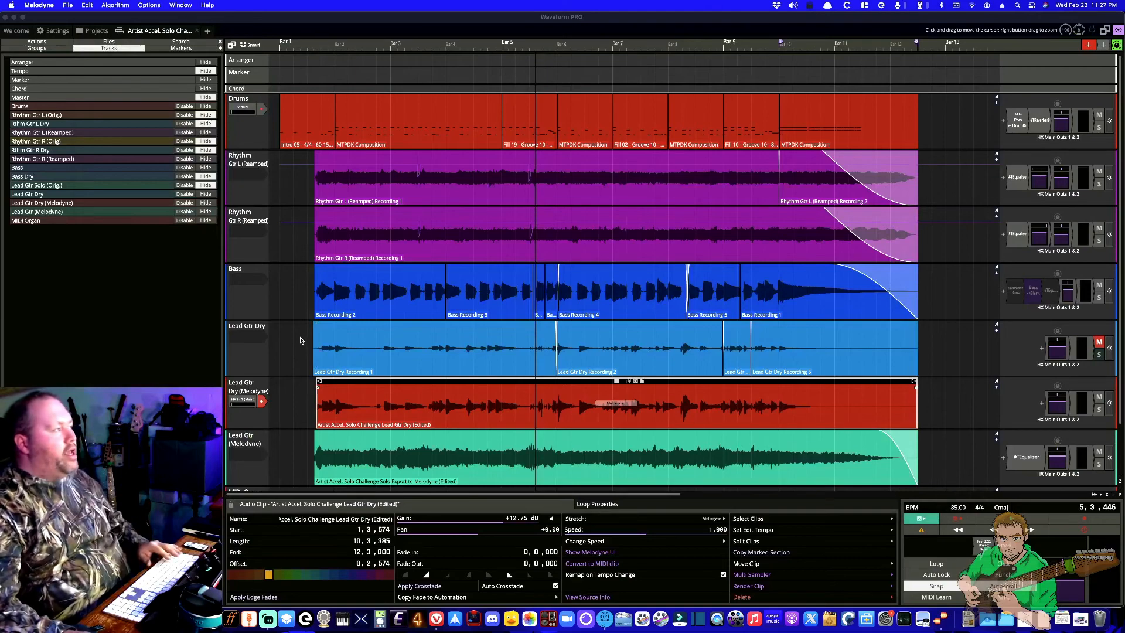
- Show the rendering options for the clip on the Lead Gtr Dry (Melodyne) track
scroll(284, 330, down, 2)
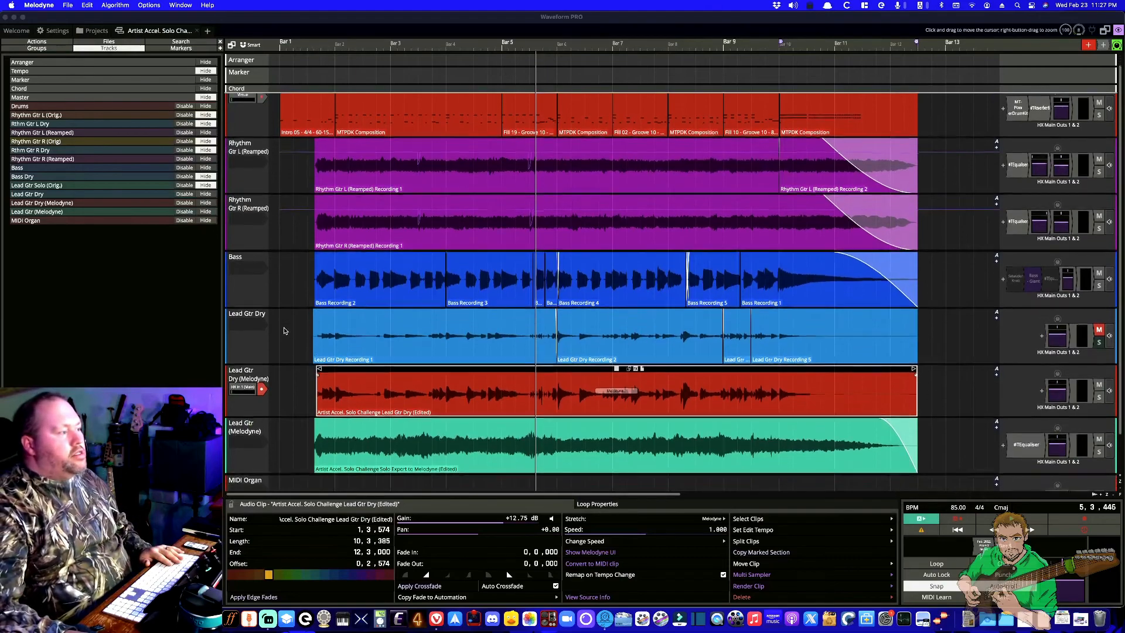
scroll(298, 412, down, 5)
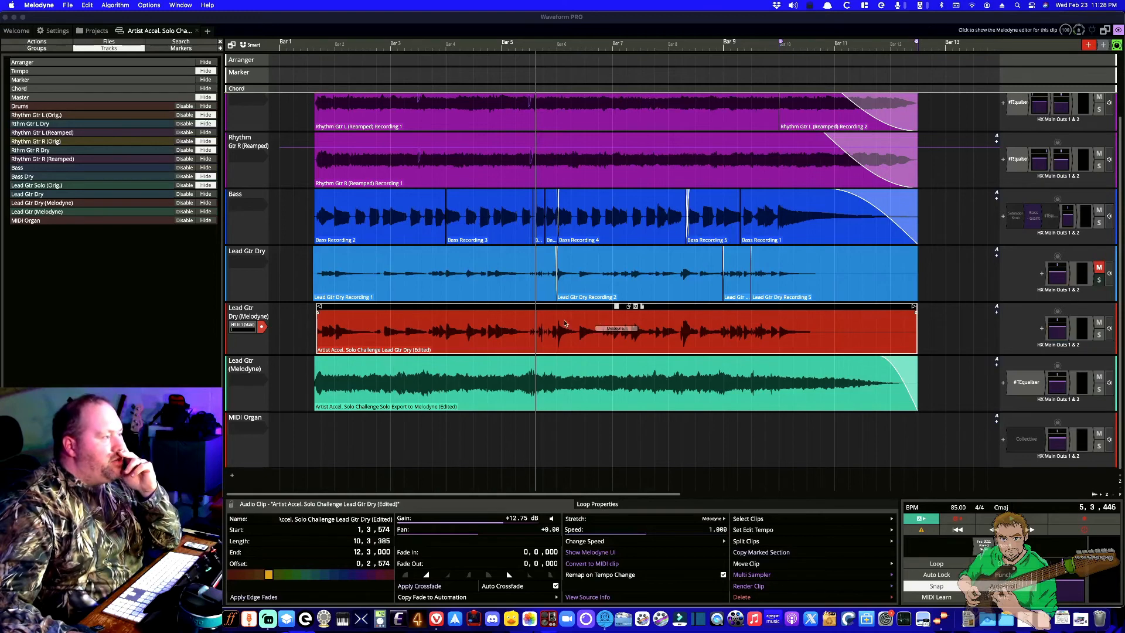
click(581, 309)
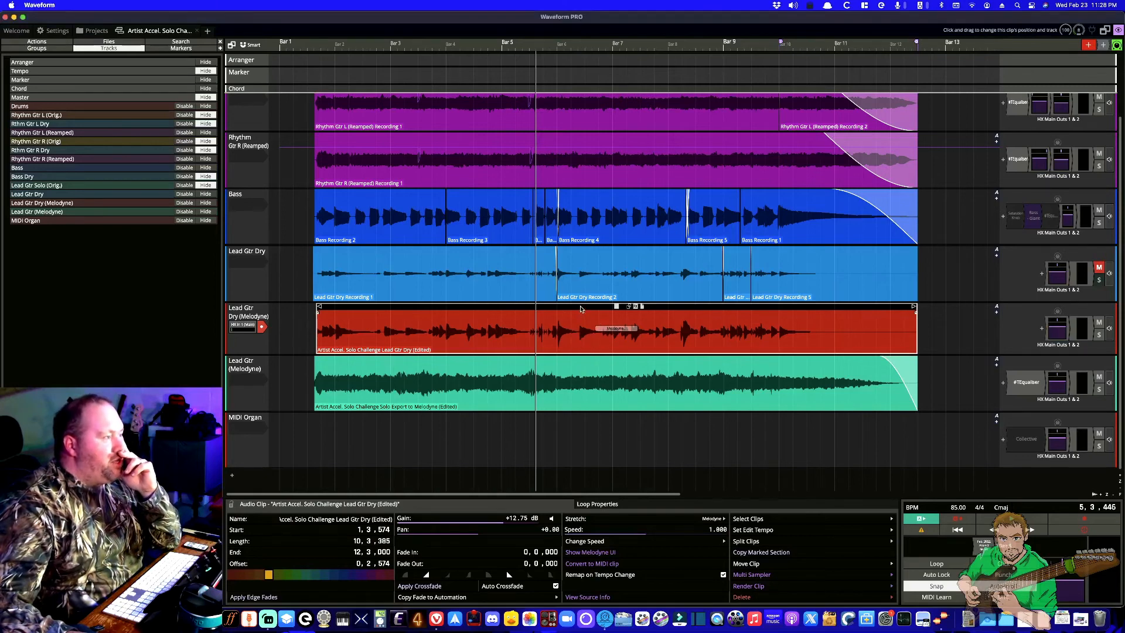
click(768, 587)
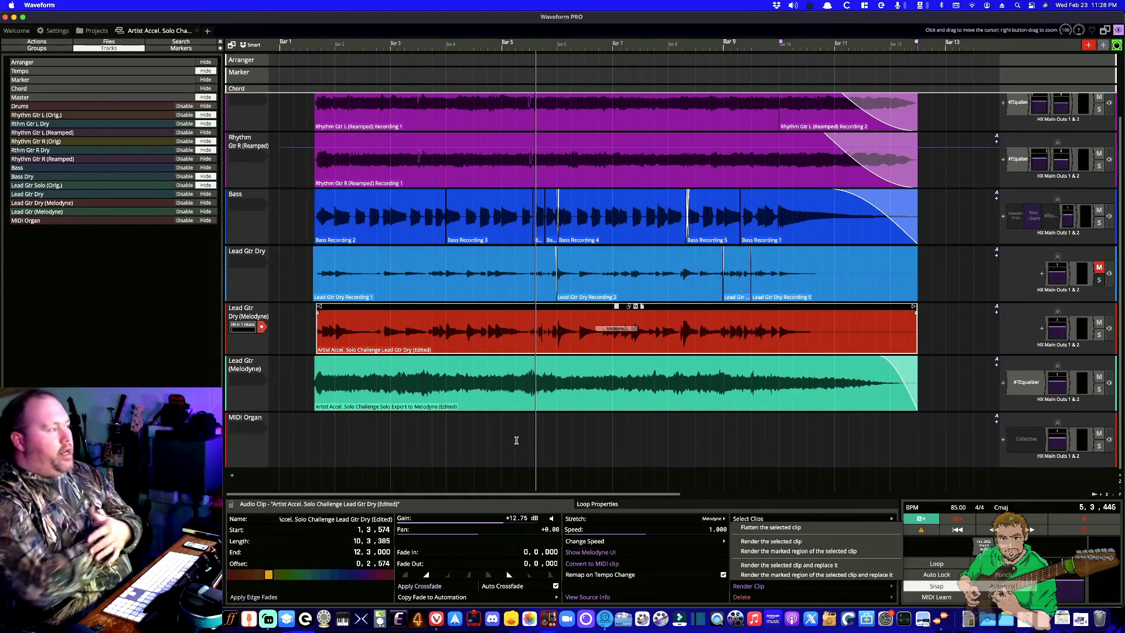
- Play the song from near the start and solo the Lead Gtr Dry (Melodyne) track to hear the corrected part
click(300, 441)
key(space)
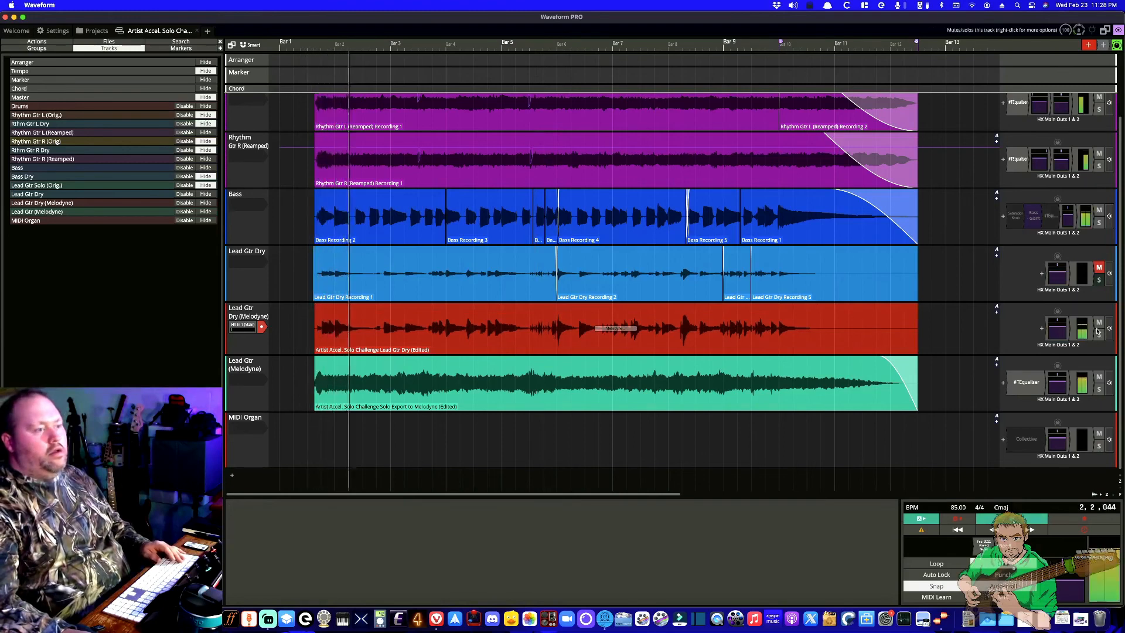
click(1099, 335)
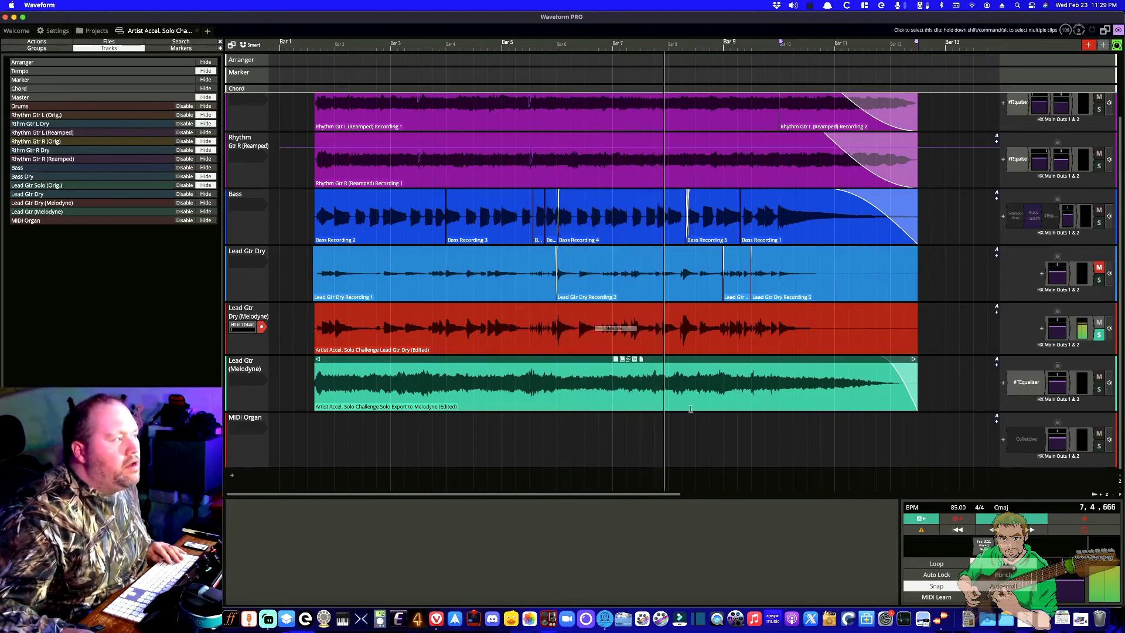
- Unsolo the Melodyne dry track, unmute and solo the original Lead Gtr Dry track, and play it from about bar 6
scroll(620, 299, up, 4)
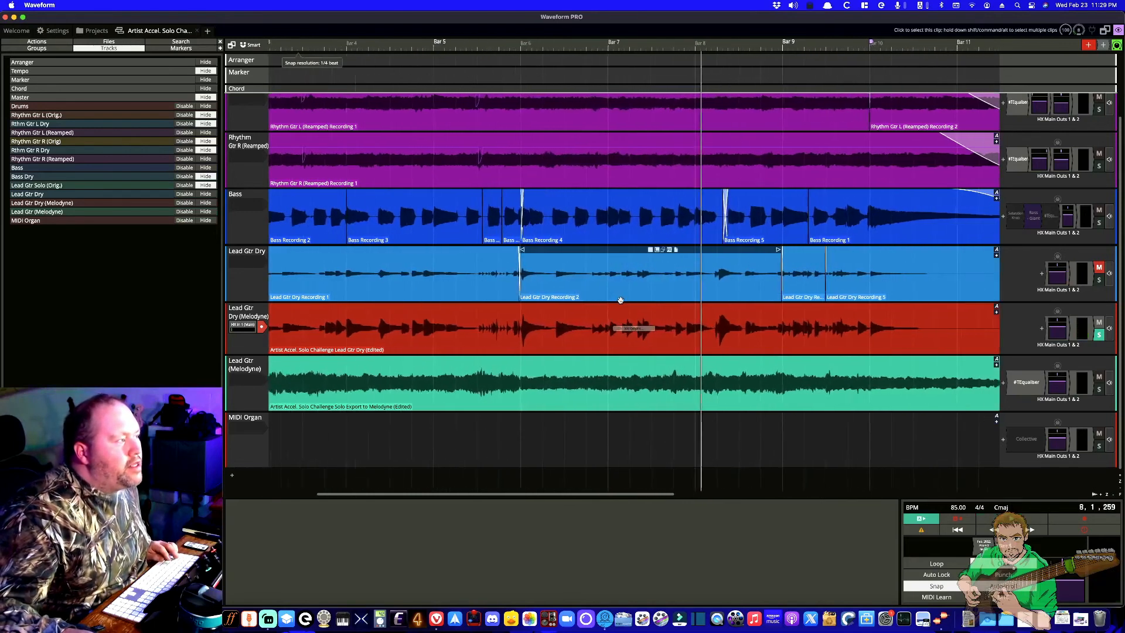
scroll(624, 302, up, 3)
scroll(626, 303, up, 2)
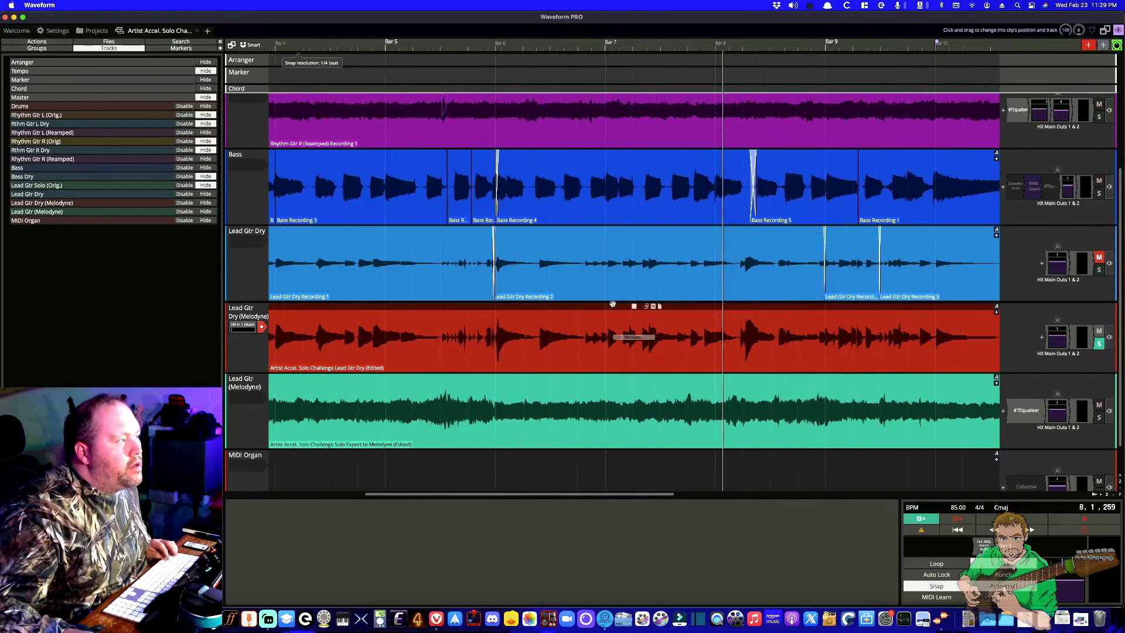
click(1099, 345)
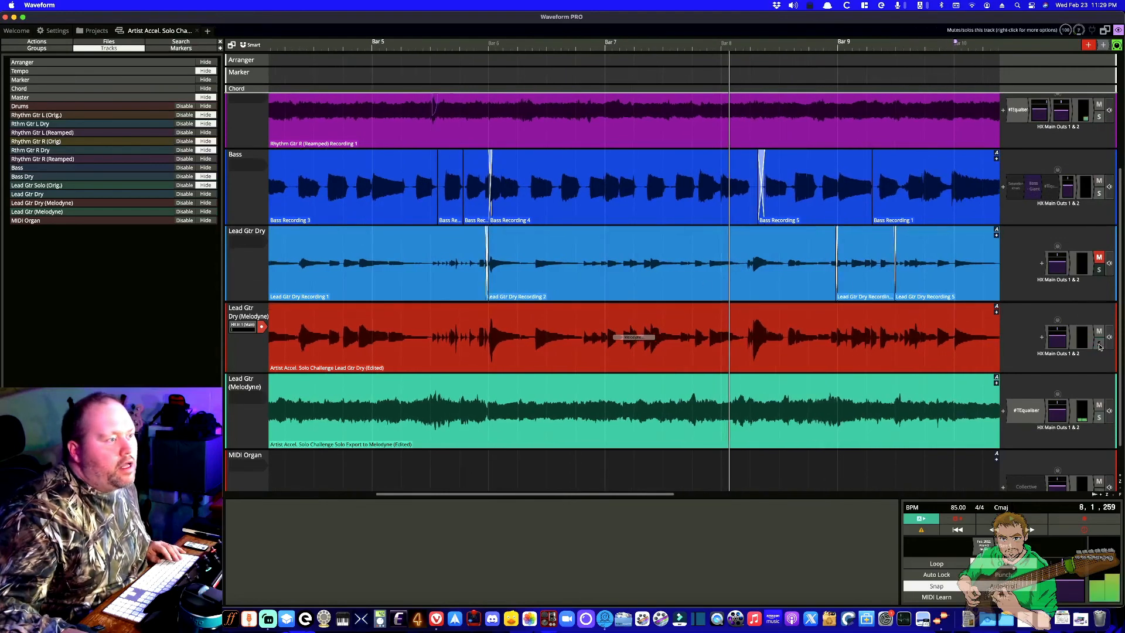
click(1099, 269)
click(504, 470)
key(space)
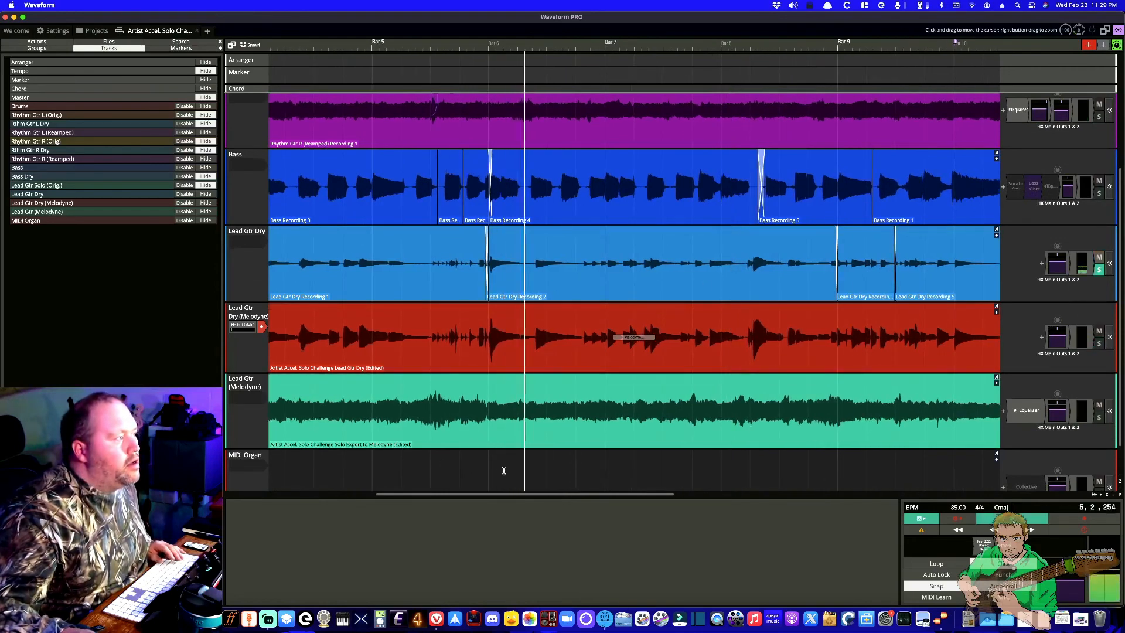
- Move the solo to Lead Gtr Dry (Melodyne), replay from just after bar 6, and add the original Lead Gtr Dry track to the solo
click(1100, 269)
click(1099, 343)
click(532, 469)
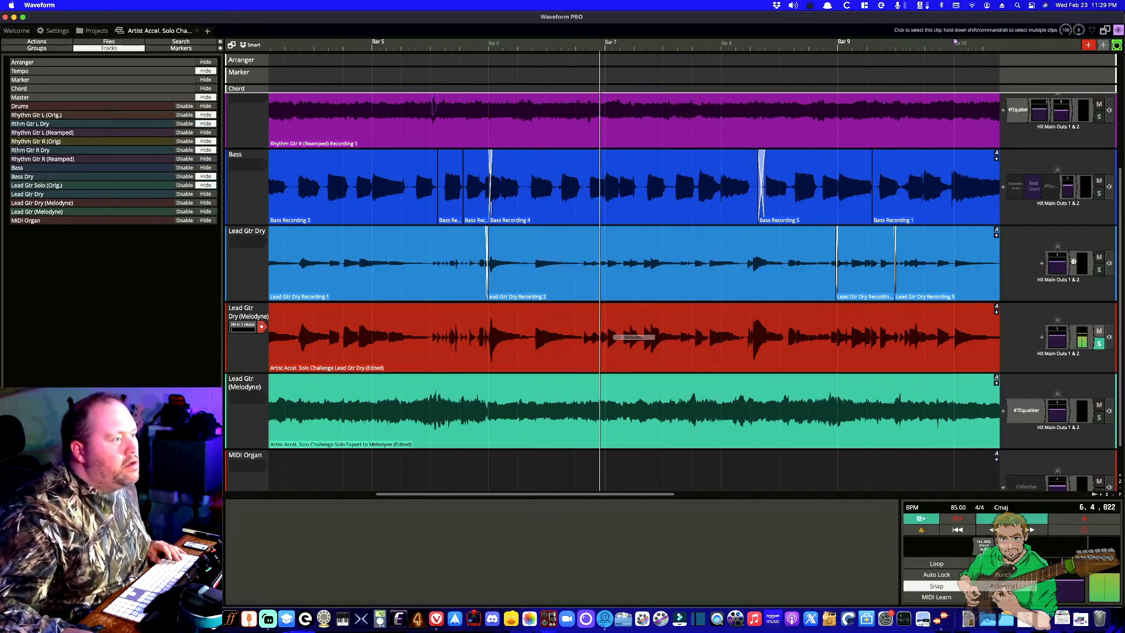
click(1099, 269)
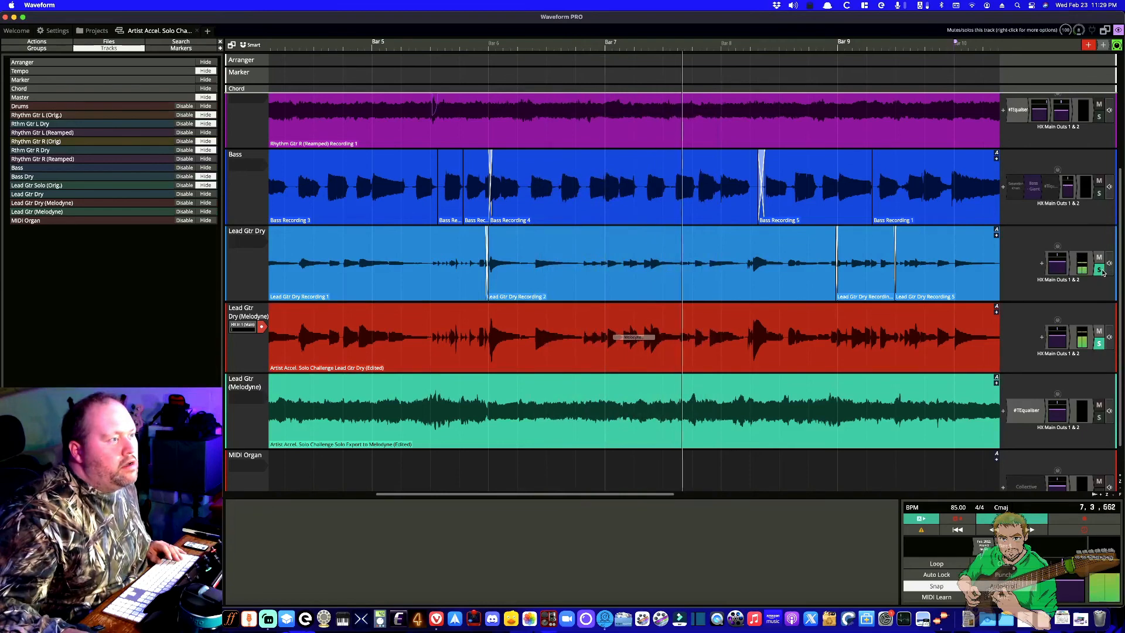
- Play Lead Gtr Dry and Lead Gtr Dry (Melodyne) together from just before bar 6, just before bar 5, the clips' start, and mid-bar 5
click(484, 463)
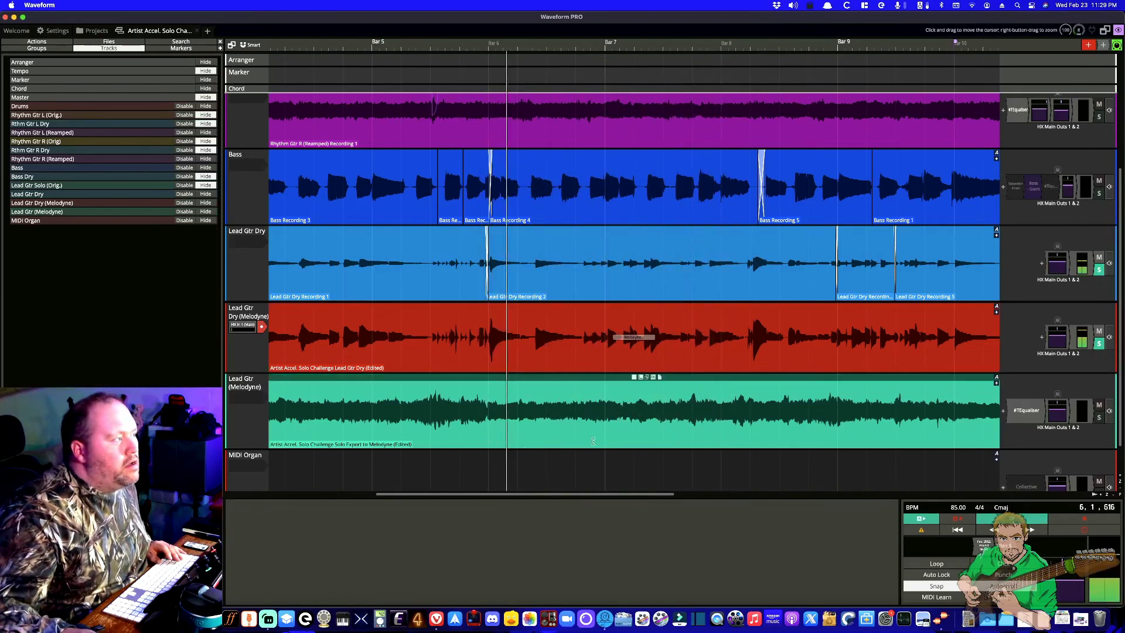
click(341, 473)
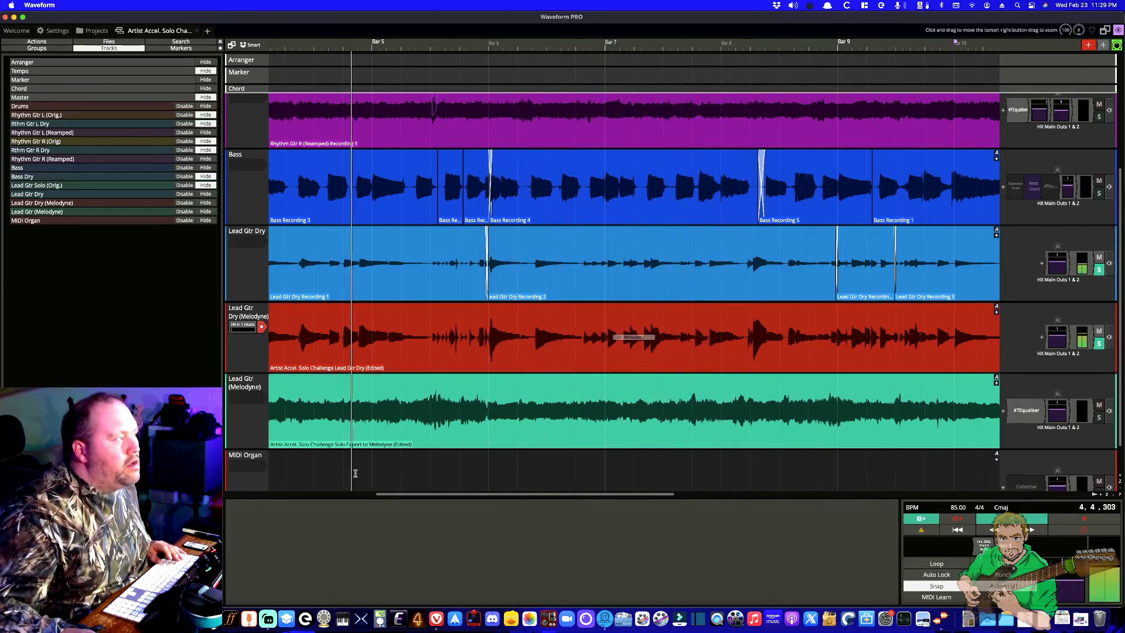
scroll(556, 467, left, 3)
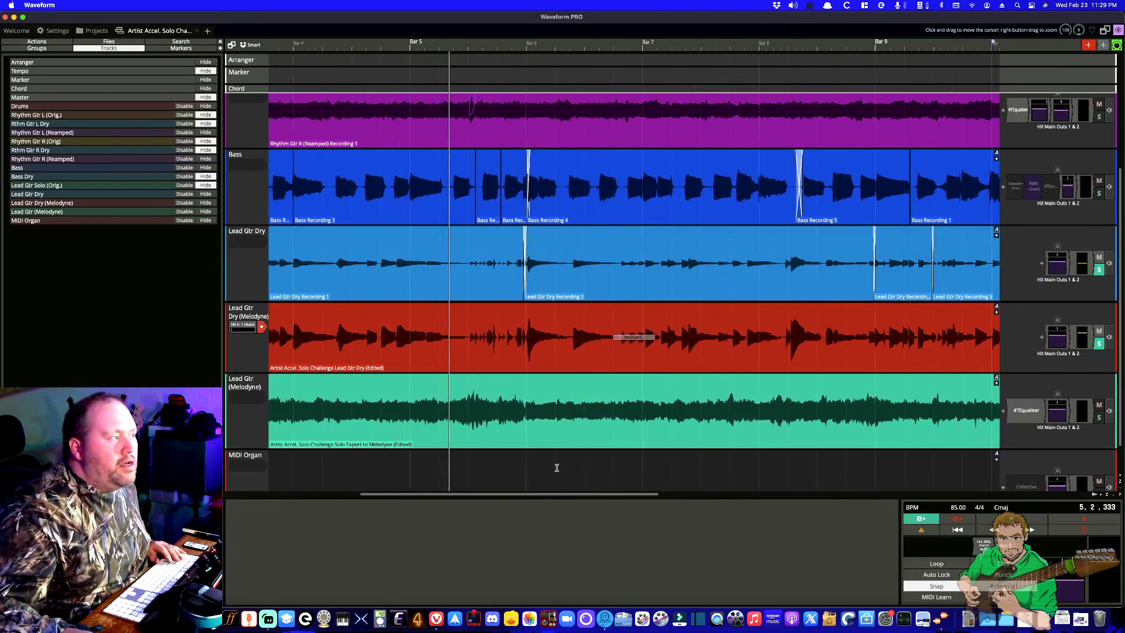
scroll(557, 467, left, 15)
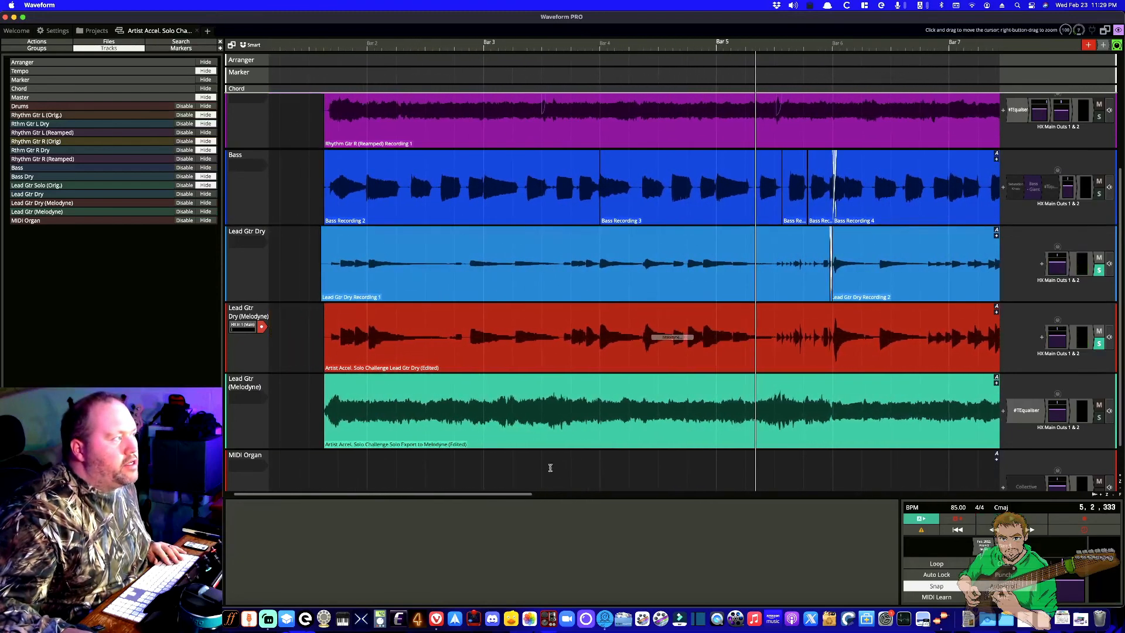
click(310, 465)
key(space)
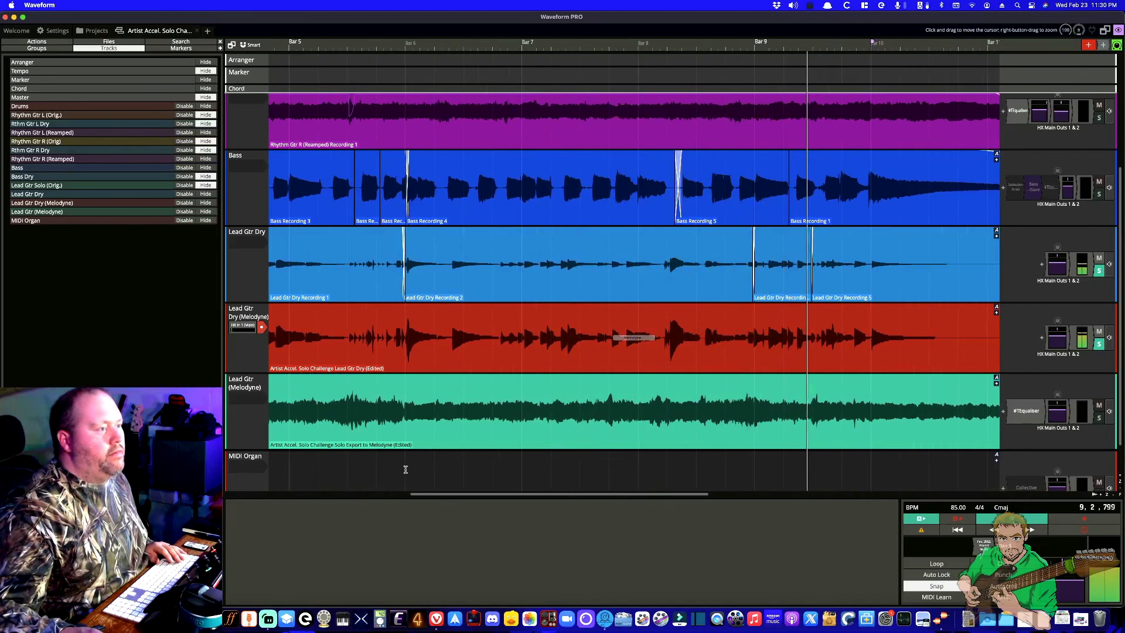
click(352, 470)
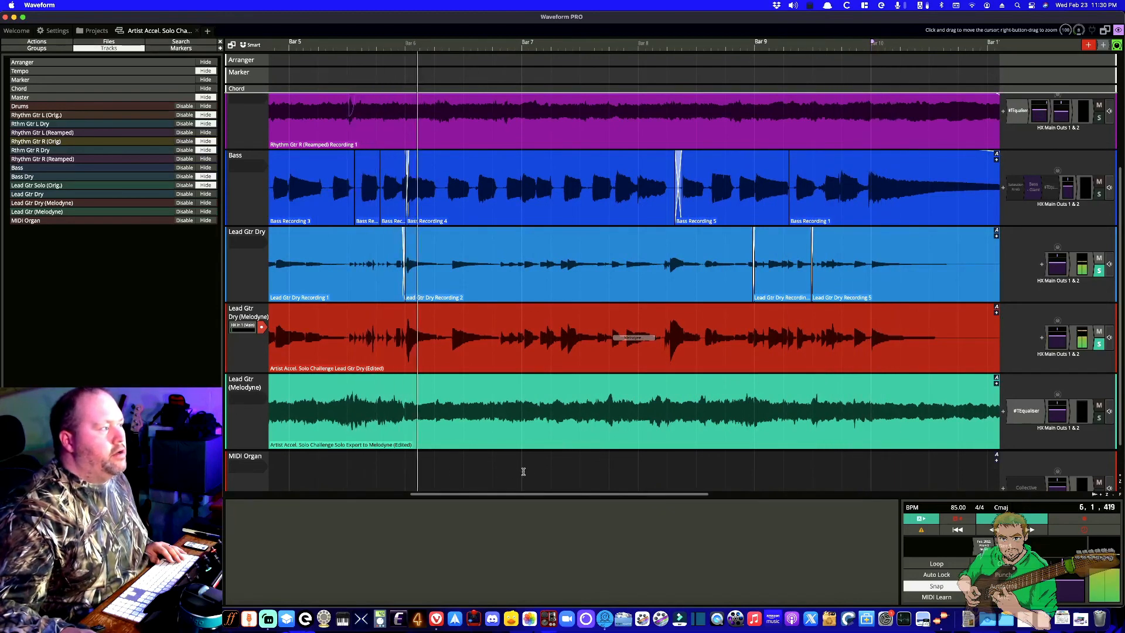
- Switch to the standalone Melodyne and reopen the recent project Artist Accel. Solo Challenge Lead Gtr Dry (needs tuned).mpd
click(626, 338)
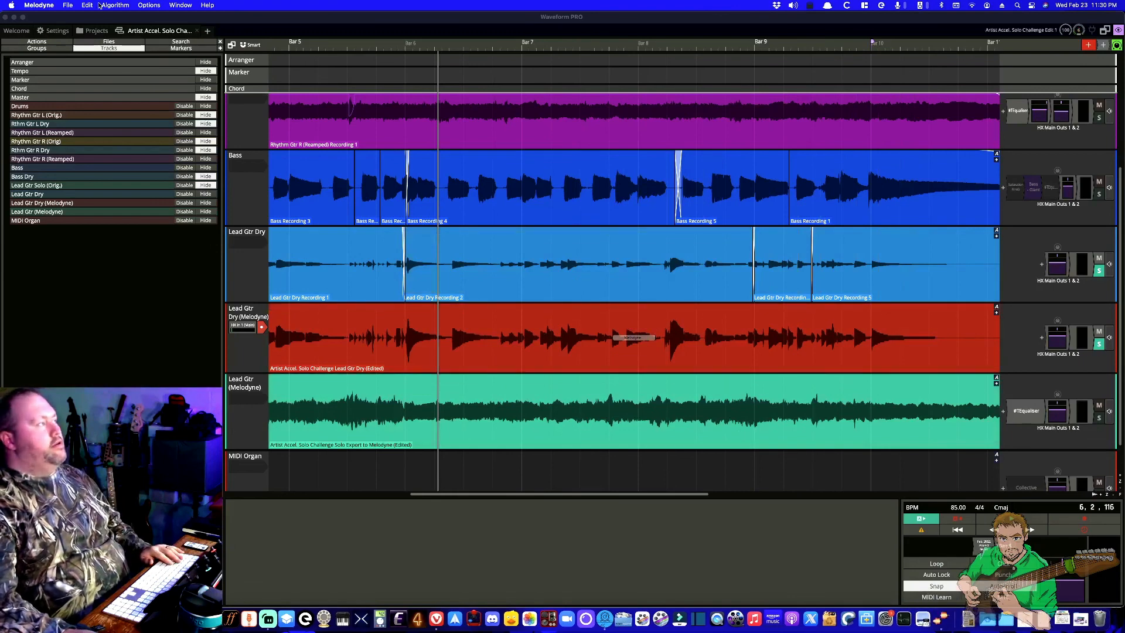
click(68, 4)
mouse_move(117, 39)
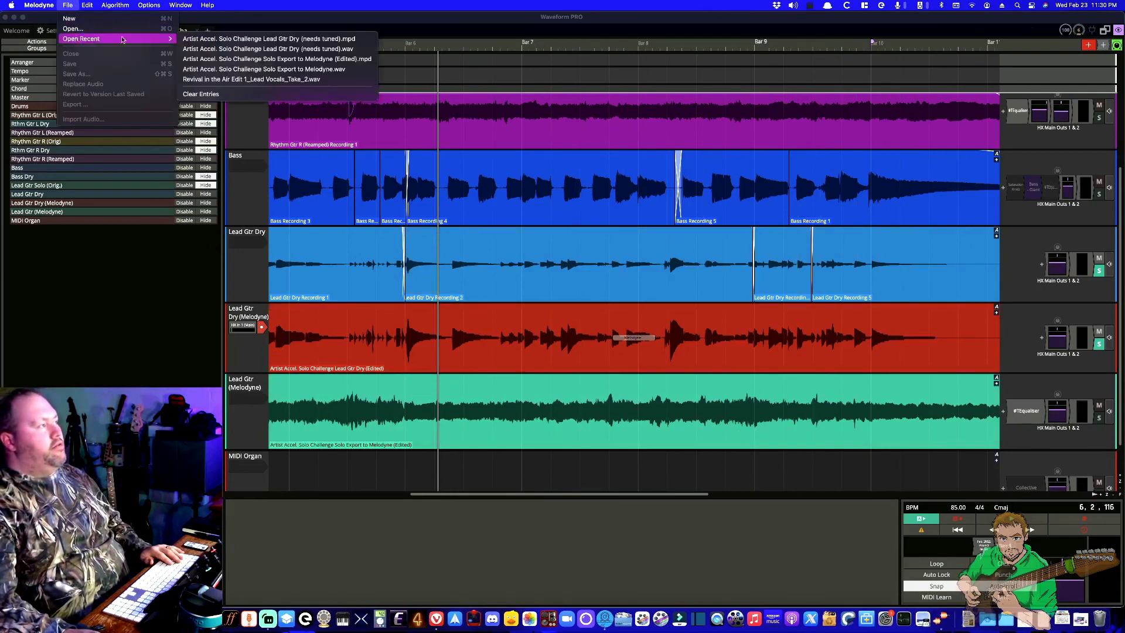
click(235, 39)
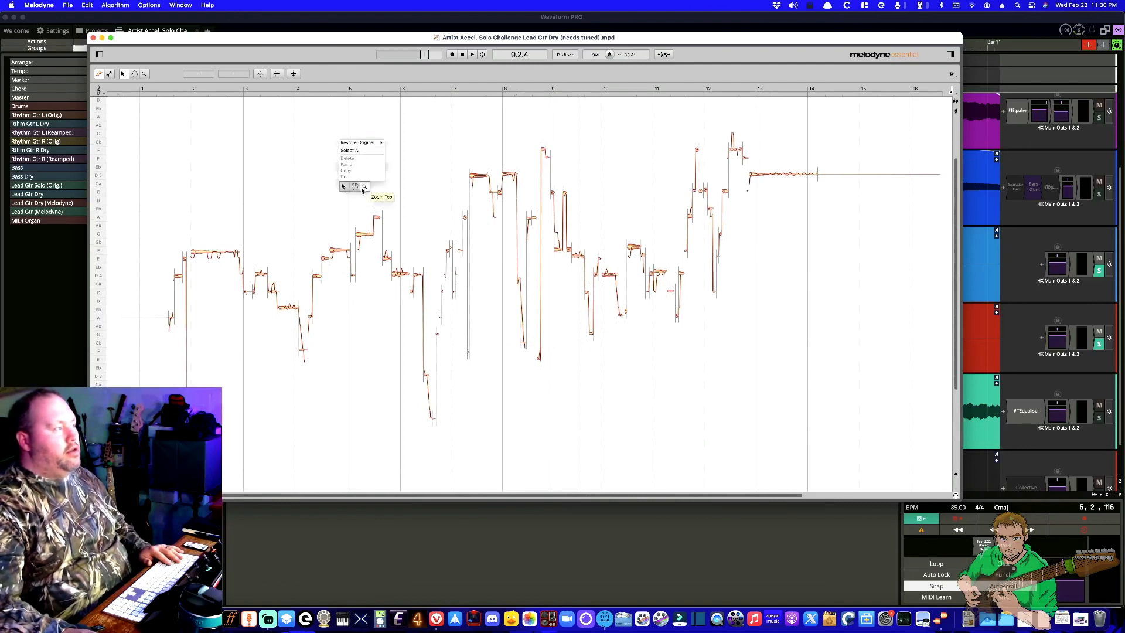
- Zoom in on the opening bars of the lead guitar and examine the note blobs and their pitch curves
drag(351, 211, 478, 210)
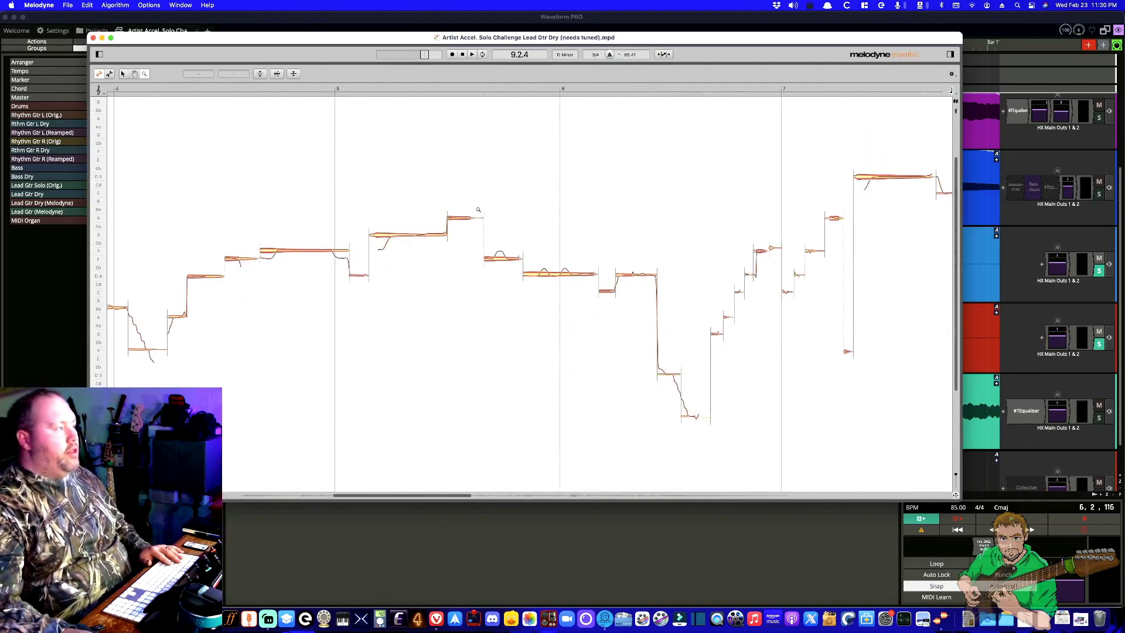
scroll(478, 210, left, 8)
scroll(477, 209, left, 5)
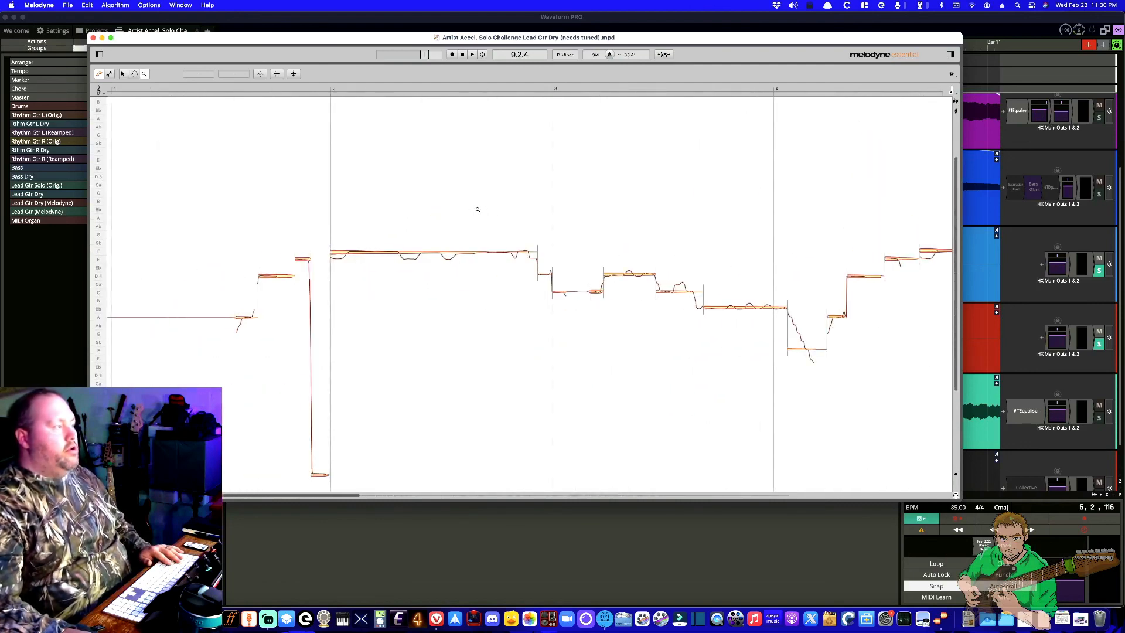
scroll(478, 209, left, 2)
drag(474, 209, 396, 277)
scroll(409, 278, down, 5)
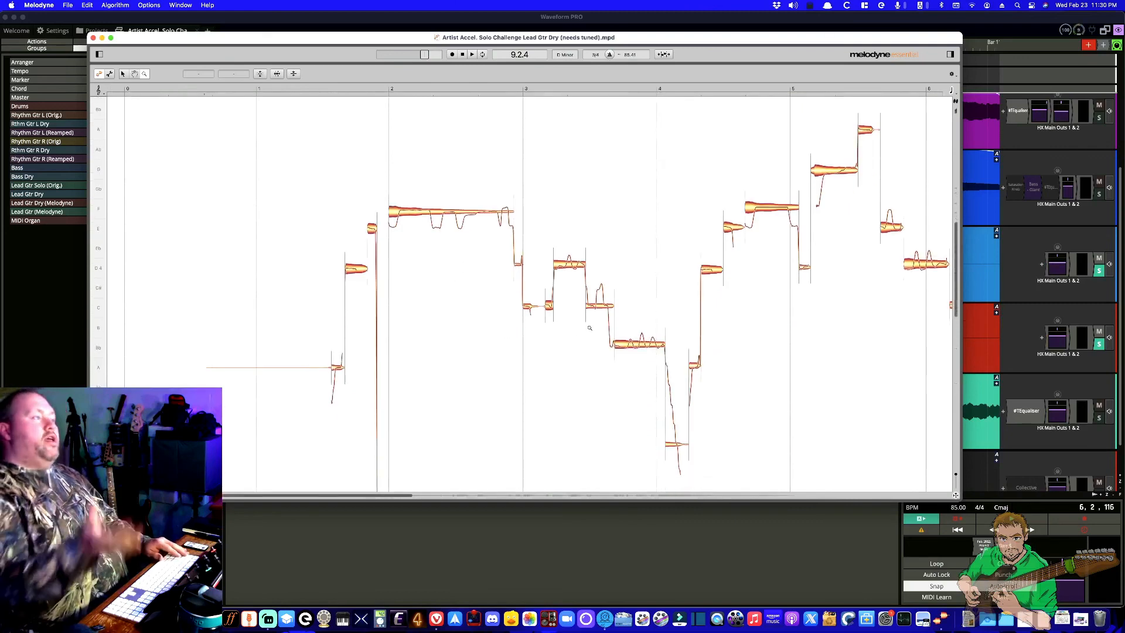
- Close the Melodyne project and show the Exported folder's files in Finder before returning to Waveform
key(super+w)
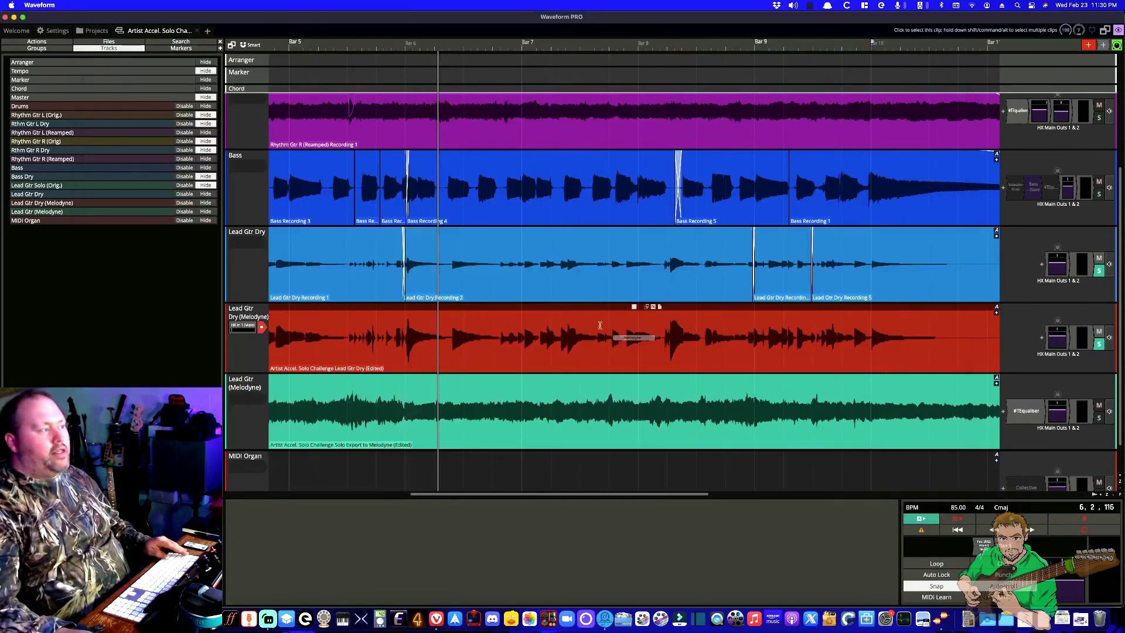
key(super+Tab)
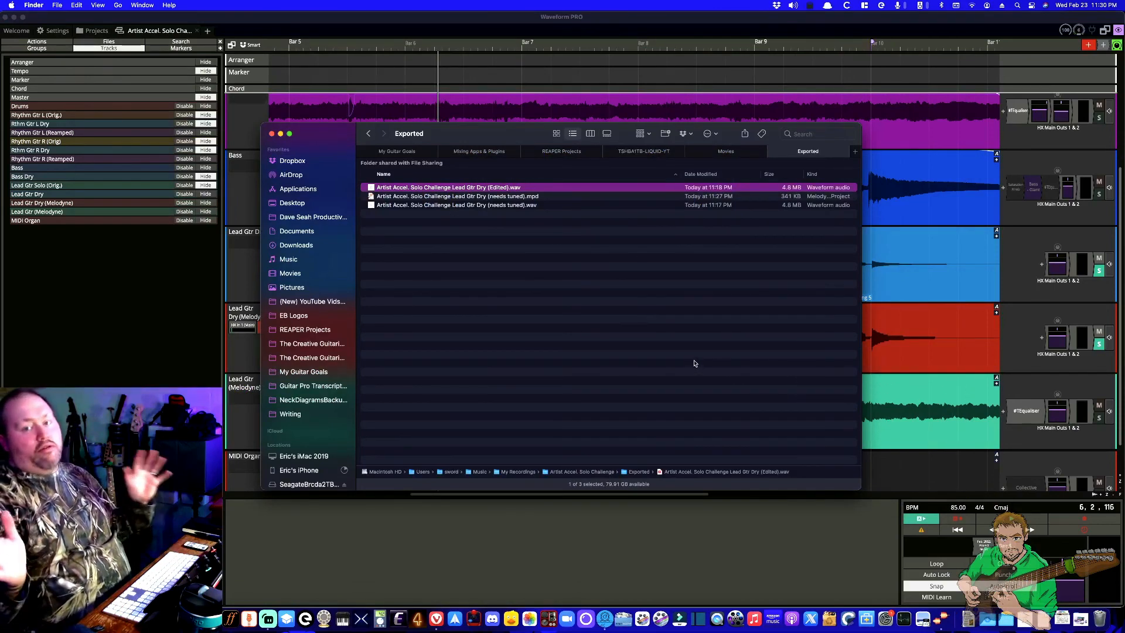
key(super+Tab)
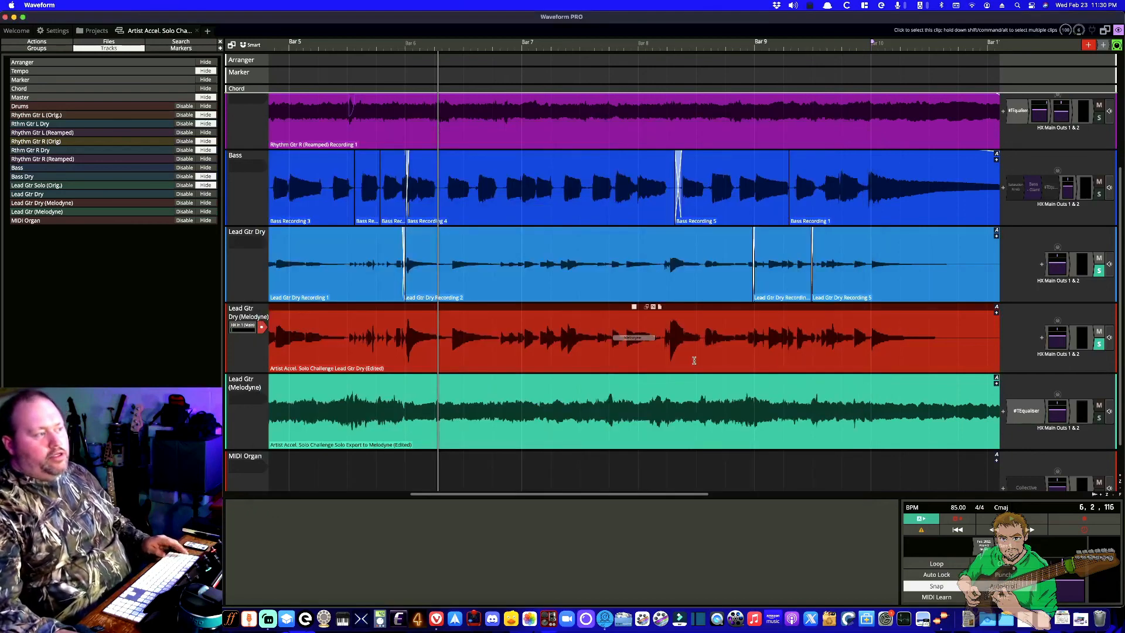